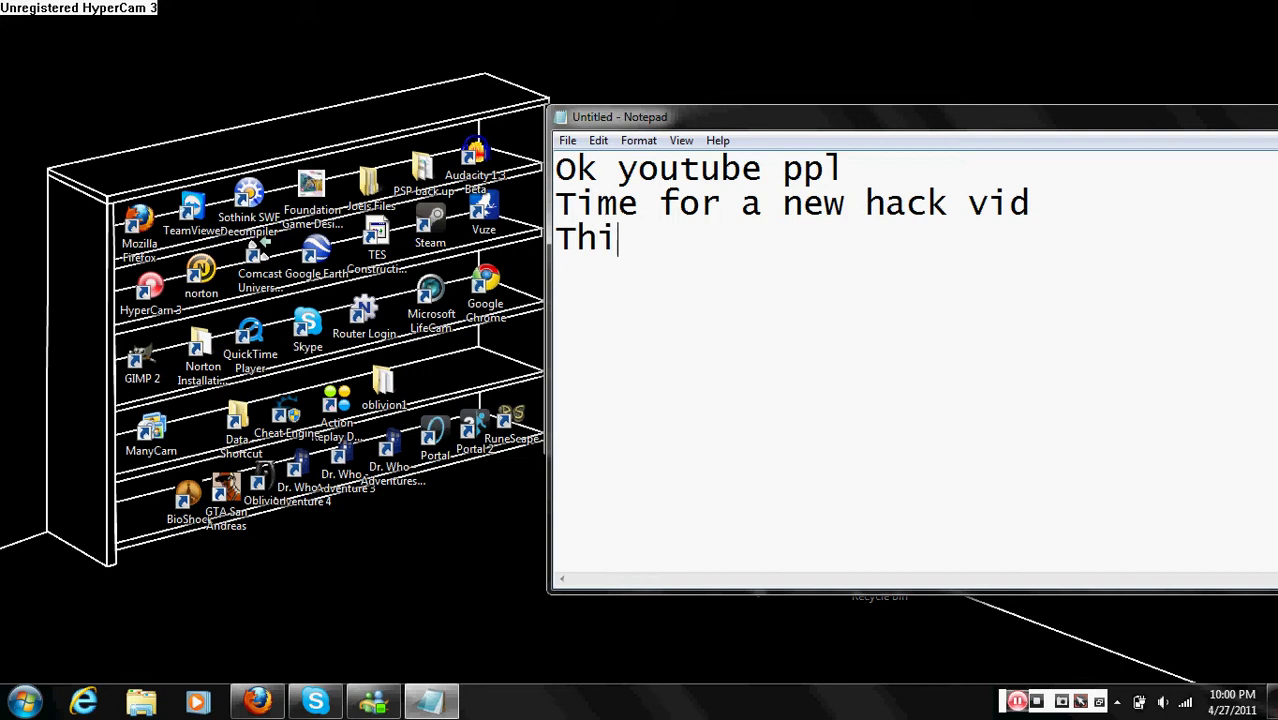
# Complete the third line of the intro note as "This time" and add a fourth line reading "No cheat engine!!!!!!"
pyautogui.write('s time ')
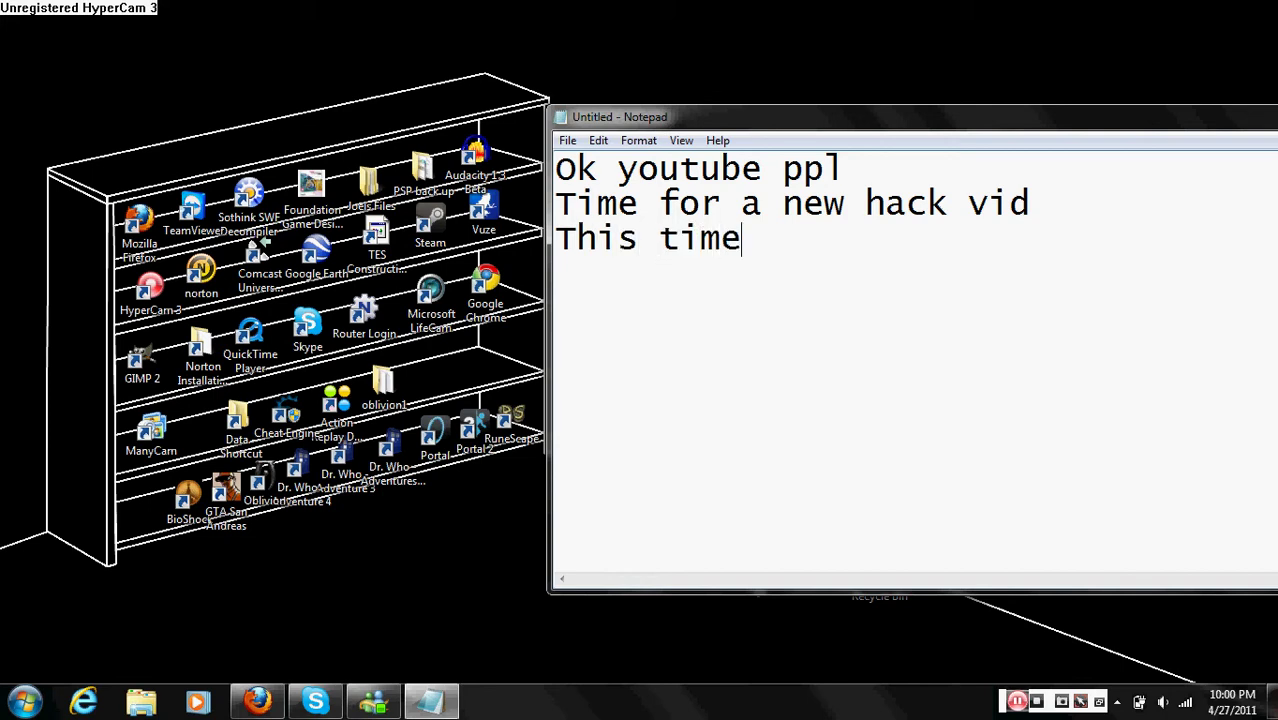
pyautogui.write('No cheat')
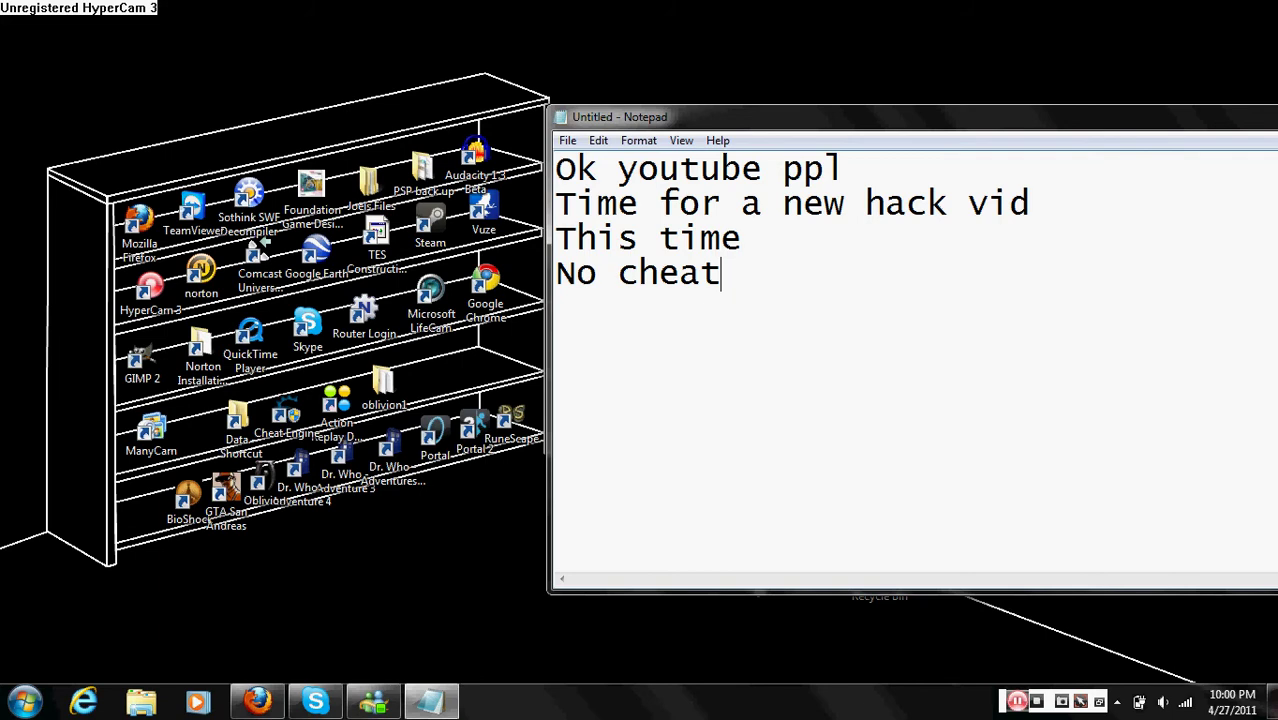
pyautogui.write(' engine')
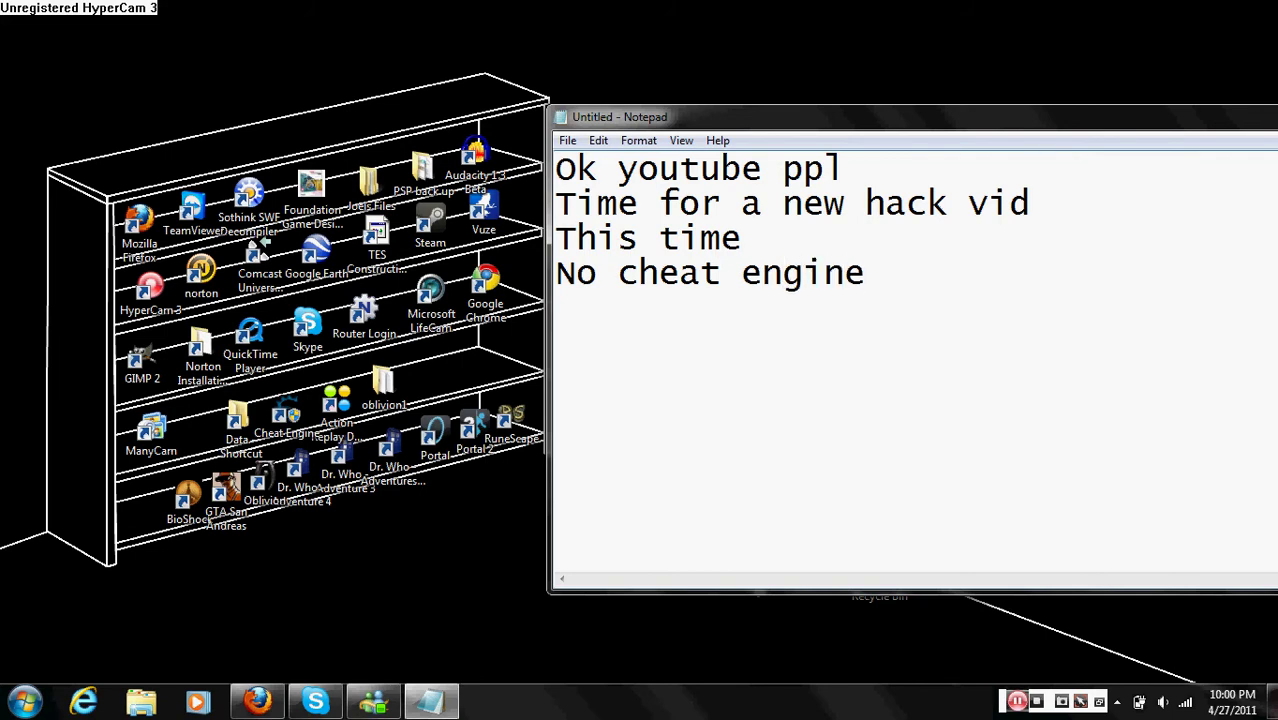
pyautogui.write('!!!!!!')
# Replace the entire intro text with "You will need a few things for this"
pyautogui.hotkey('ctrl', 'a')
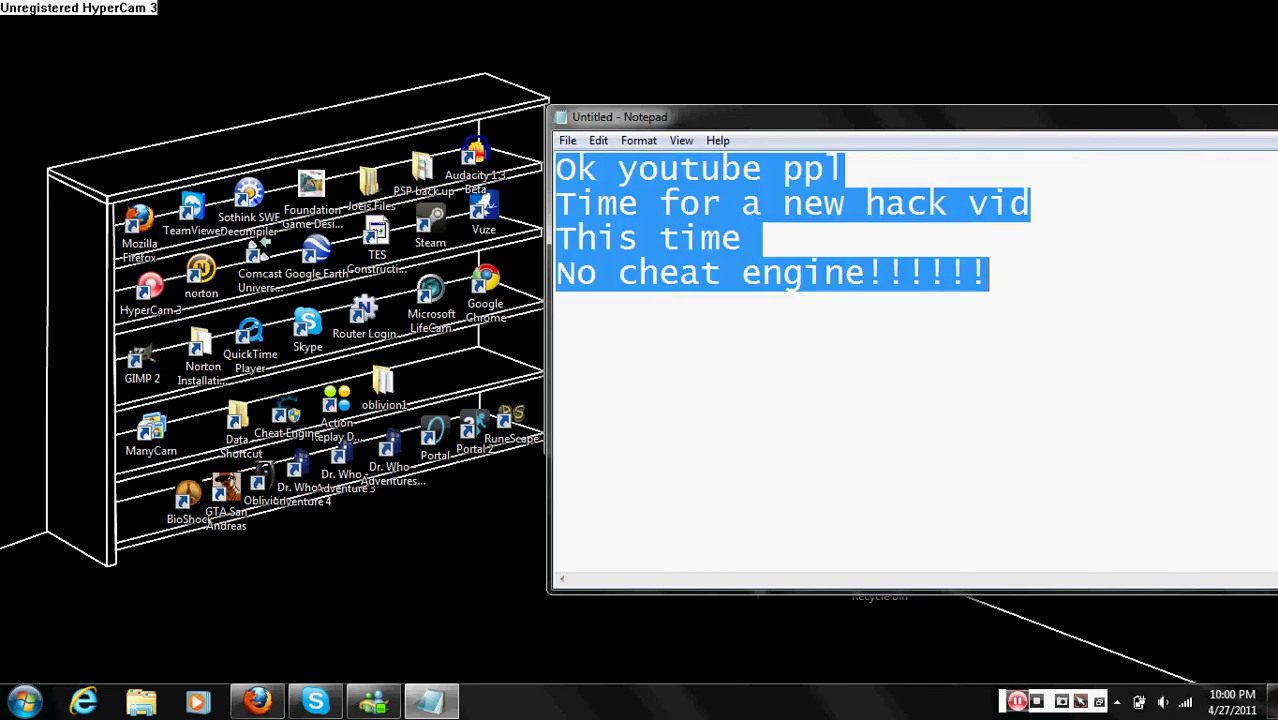
pyautogui.write('y')
pyautogui.press('BackSpace')
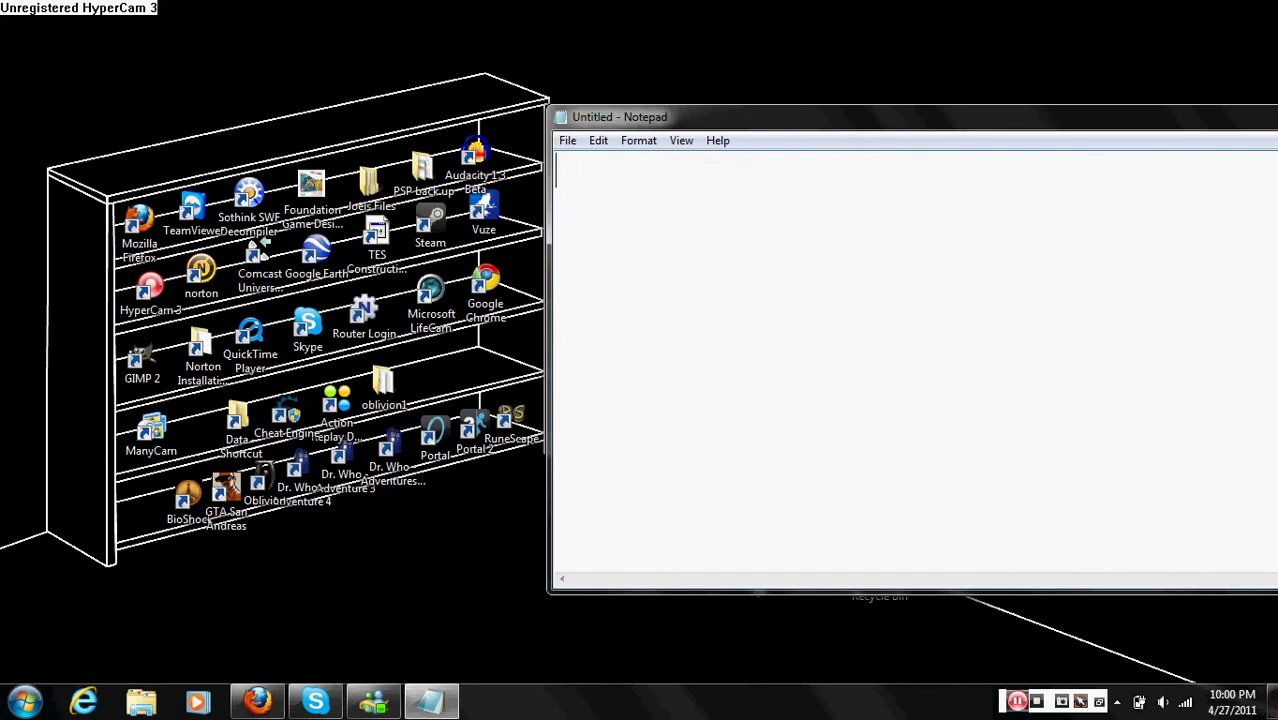
pyautogui.write('You wi')
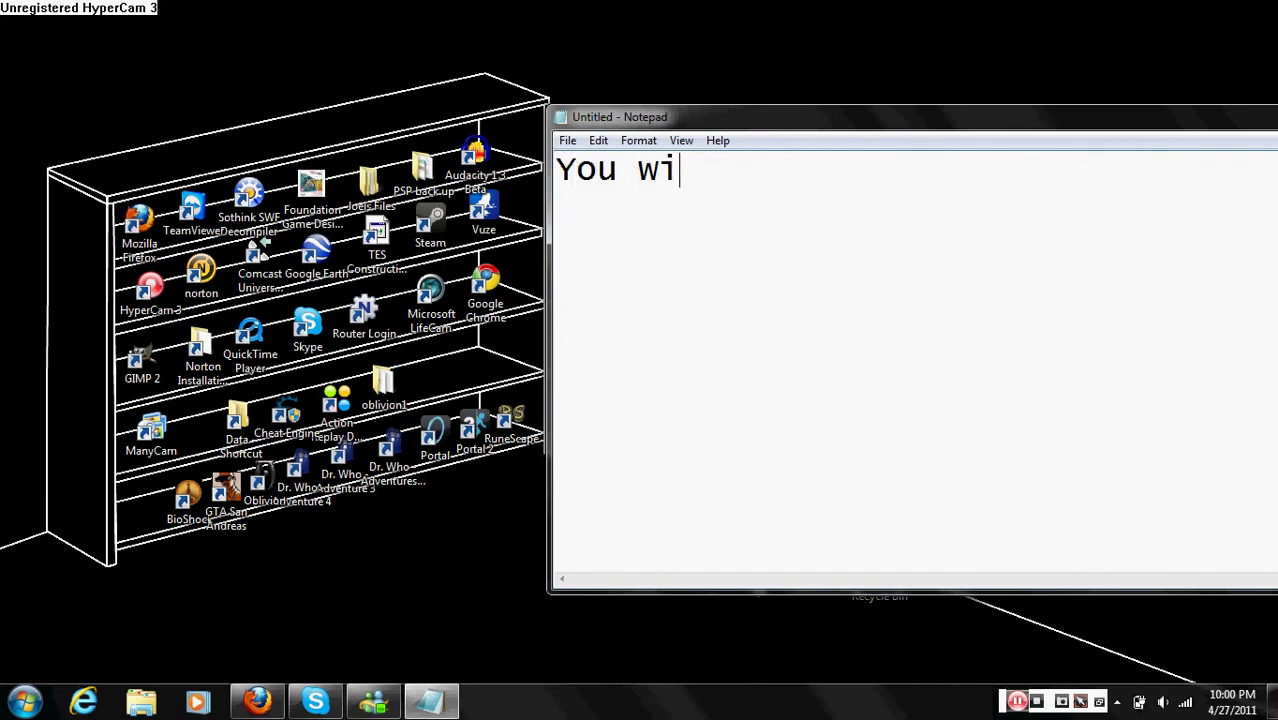
pyautogui.write('ll need a feww')
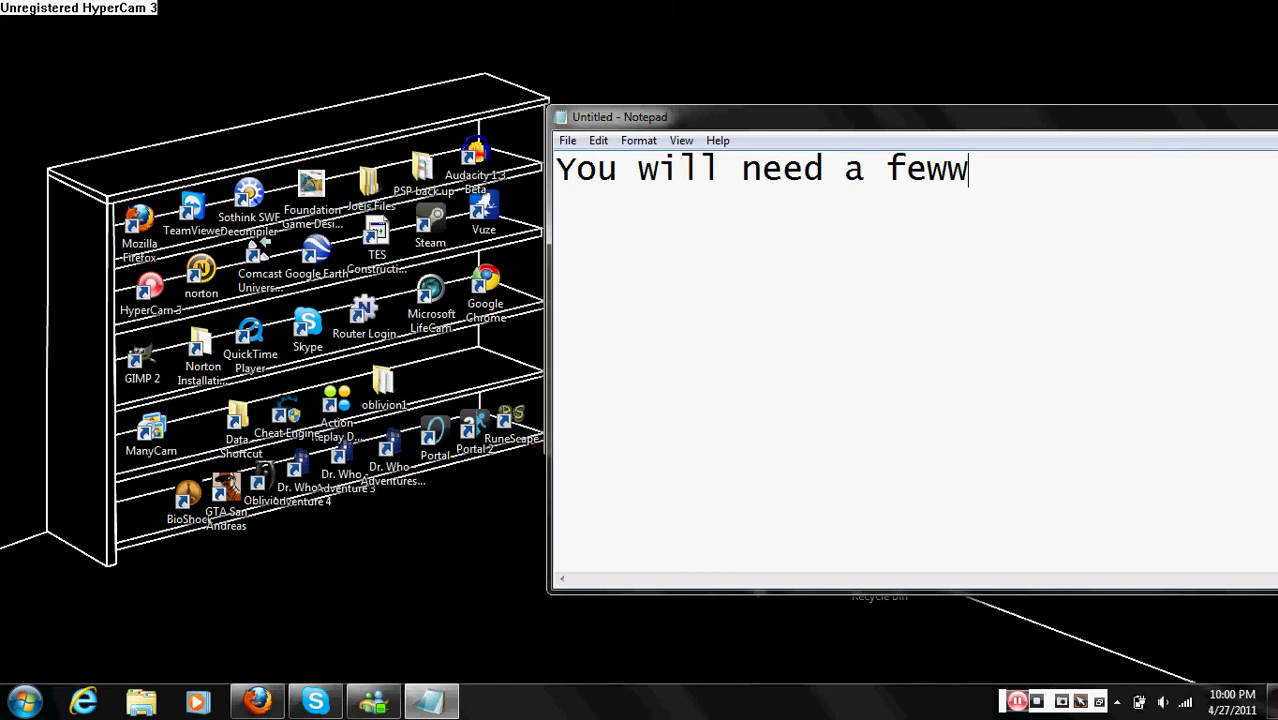
pyautogui.press('BackSpace')
pyautogui.write('th')
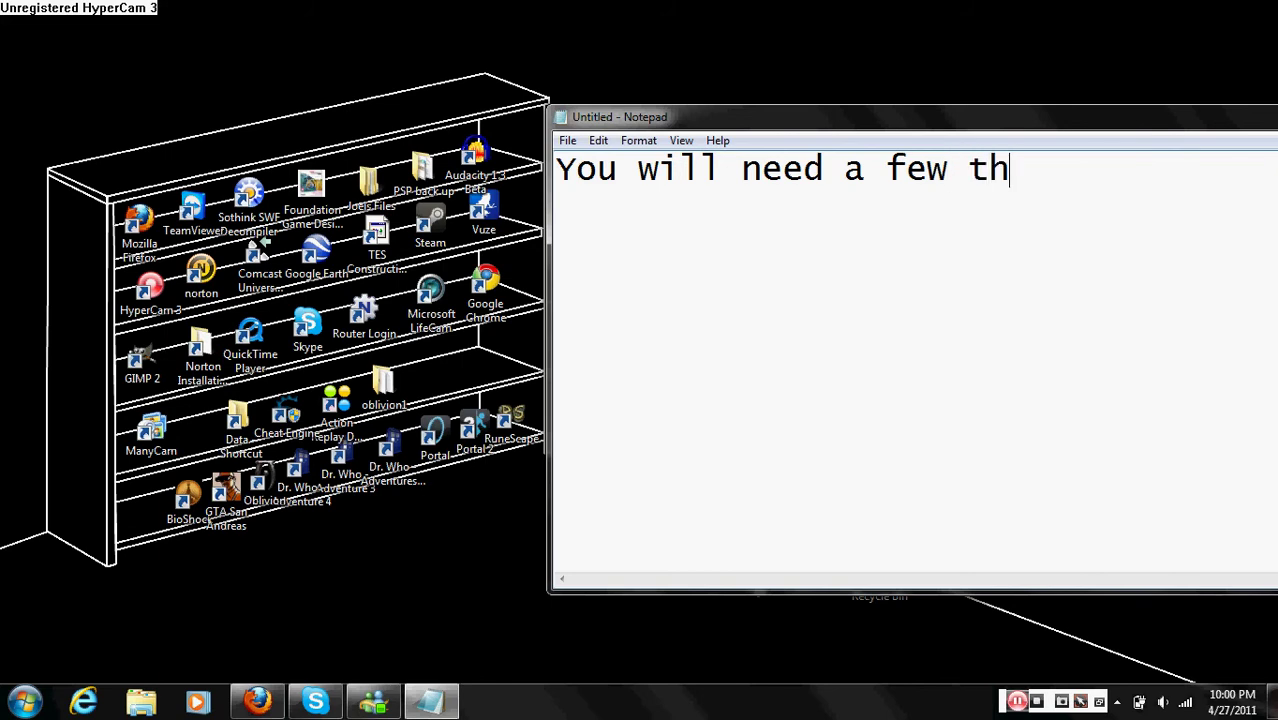
pyautogui.write('ings for this')
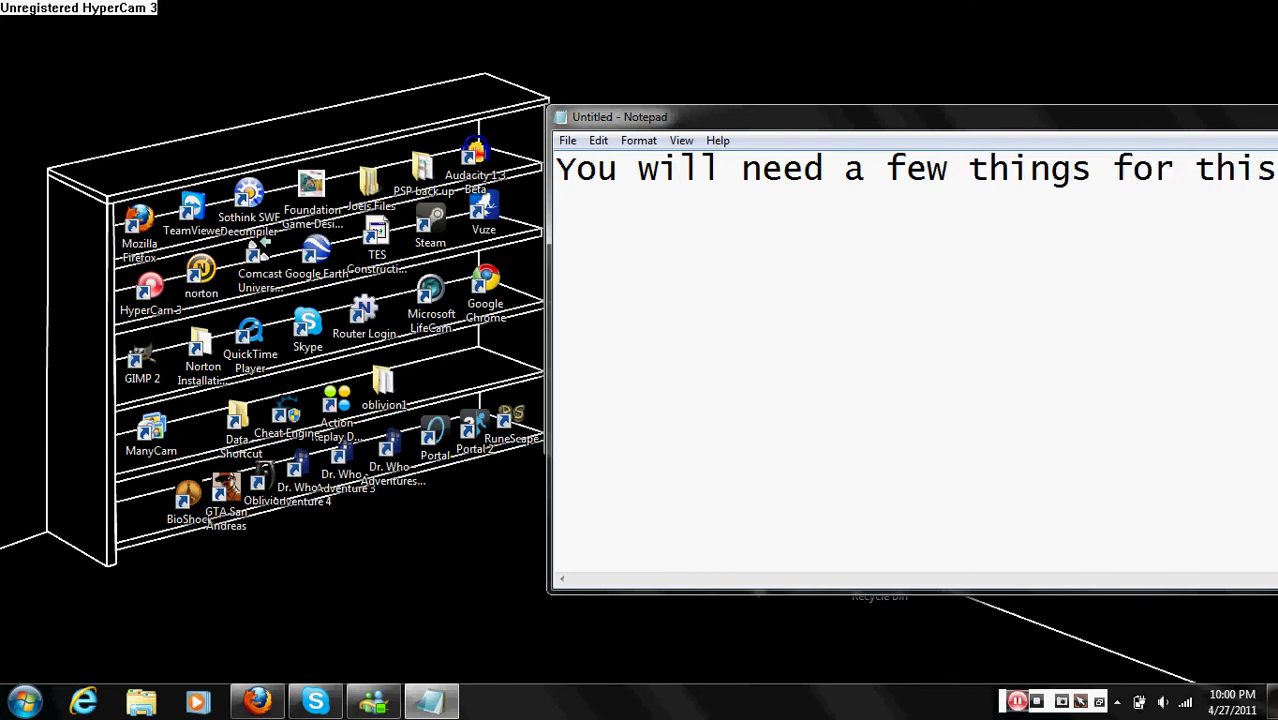
# Replace the whole note with "1st off you need fire fox"
pyautogui.hotkey('ctrl', 'a')
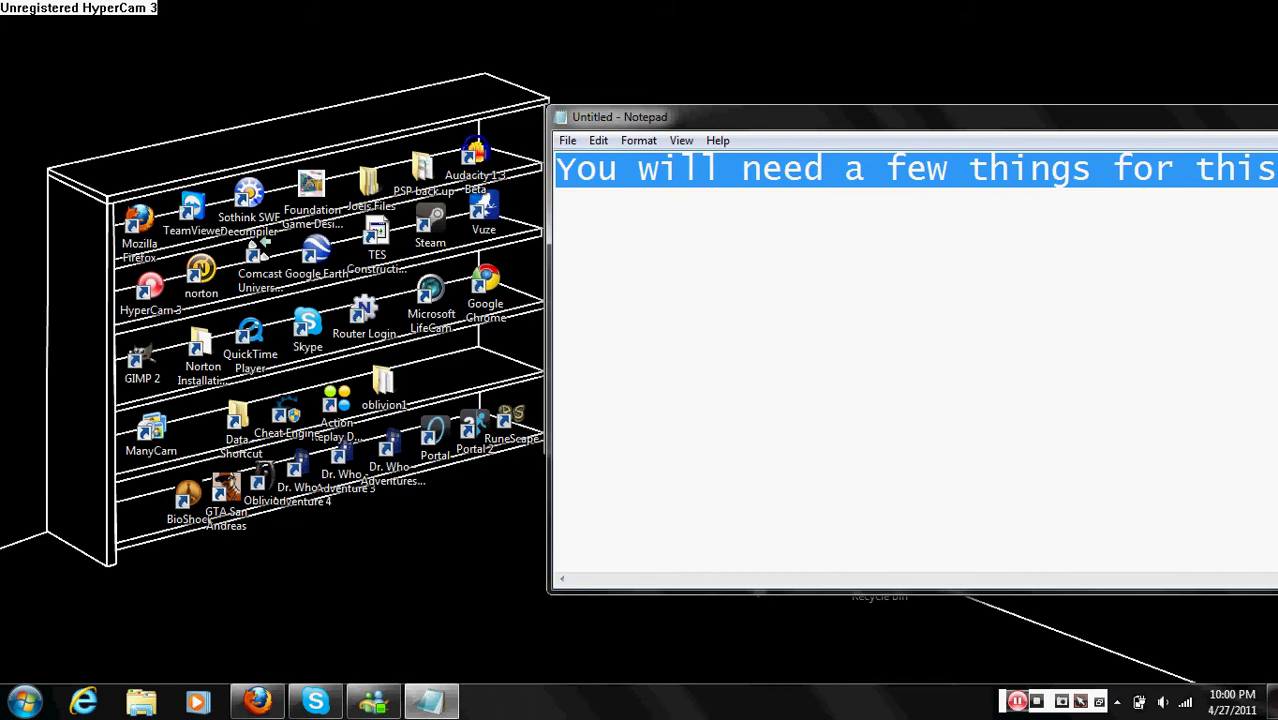
pyautogui.write('1st off ')
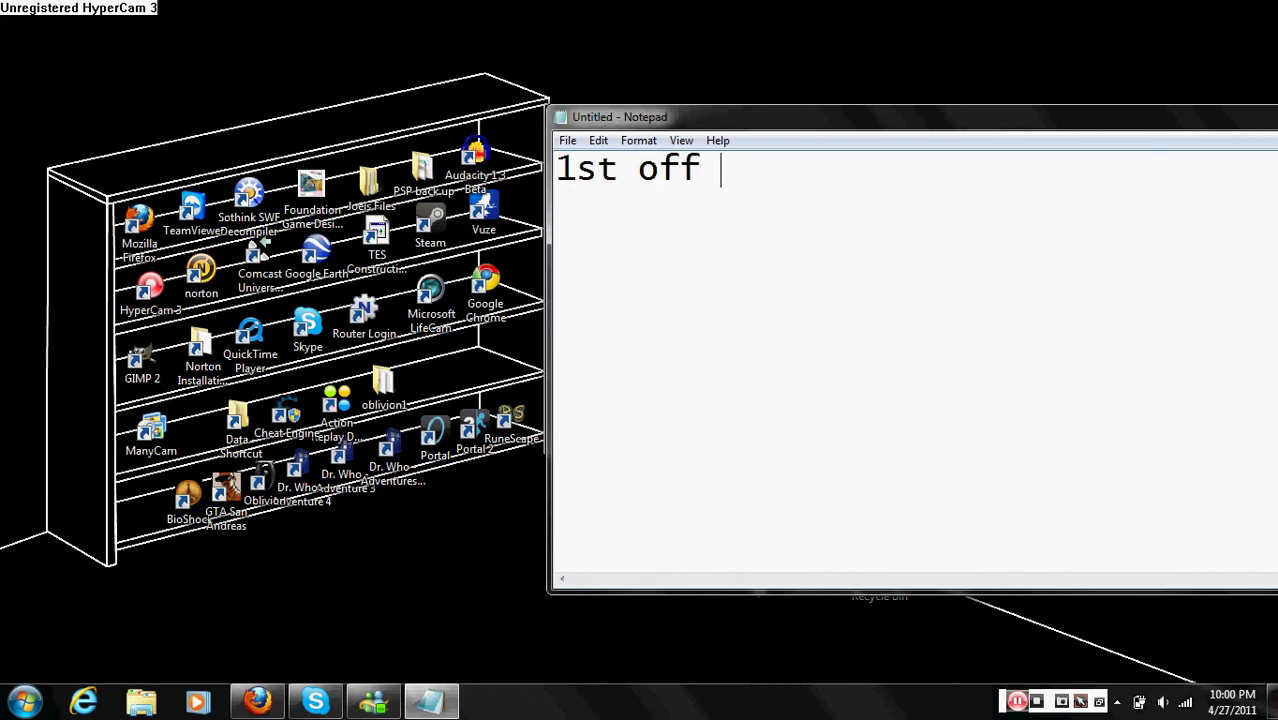
pyautogui.write('you need fi')
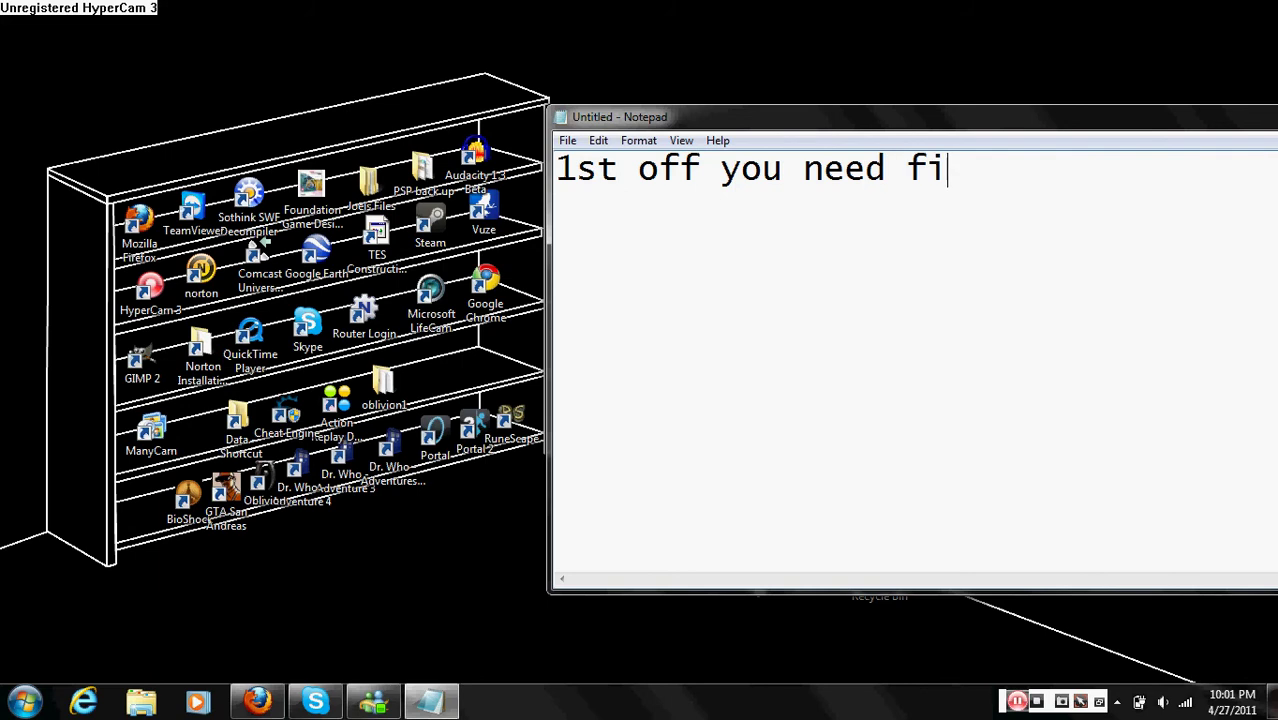
pyautogui.write('re fox')
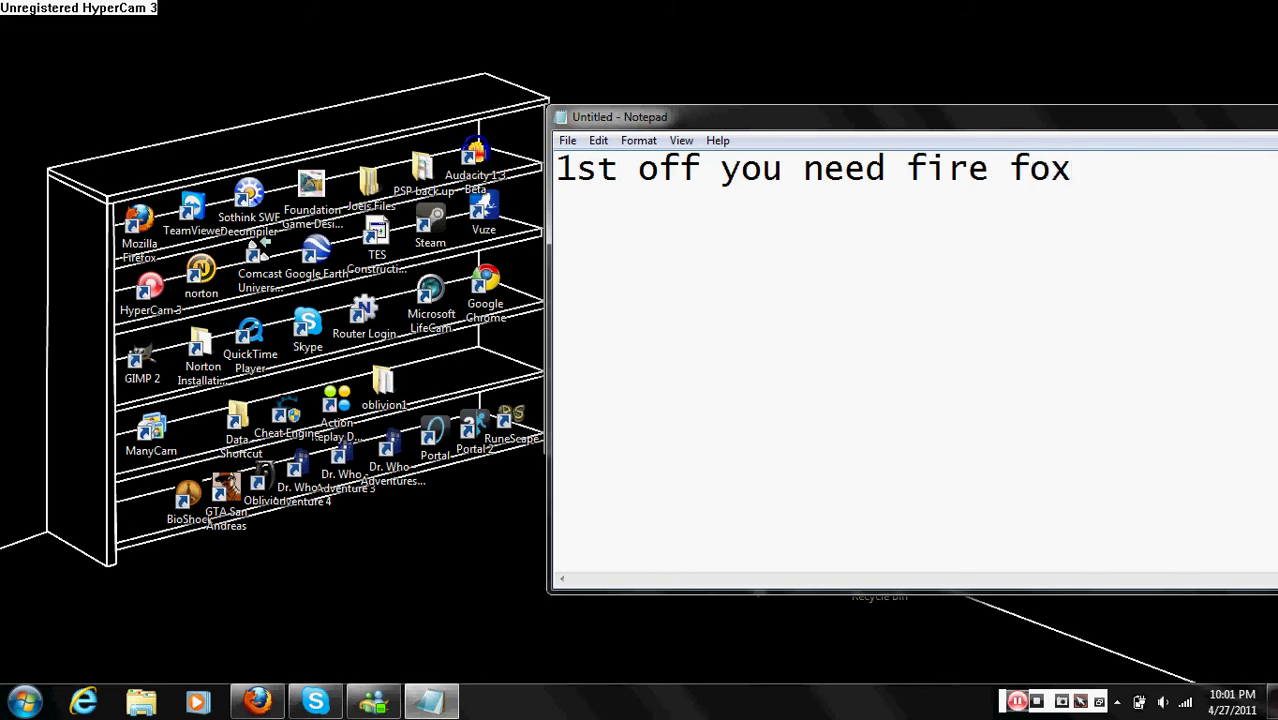
# Replace the whole note with "2nd you need a tool called" and "flasm" on a second line
pyautogui.hotkey('ctrl', 'a')
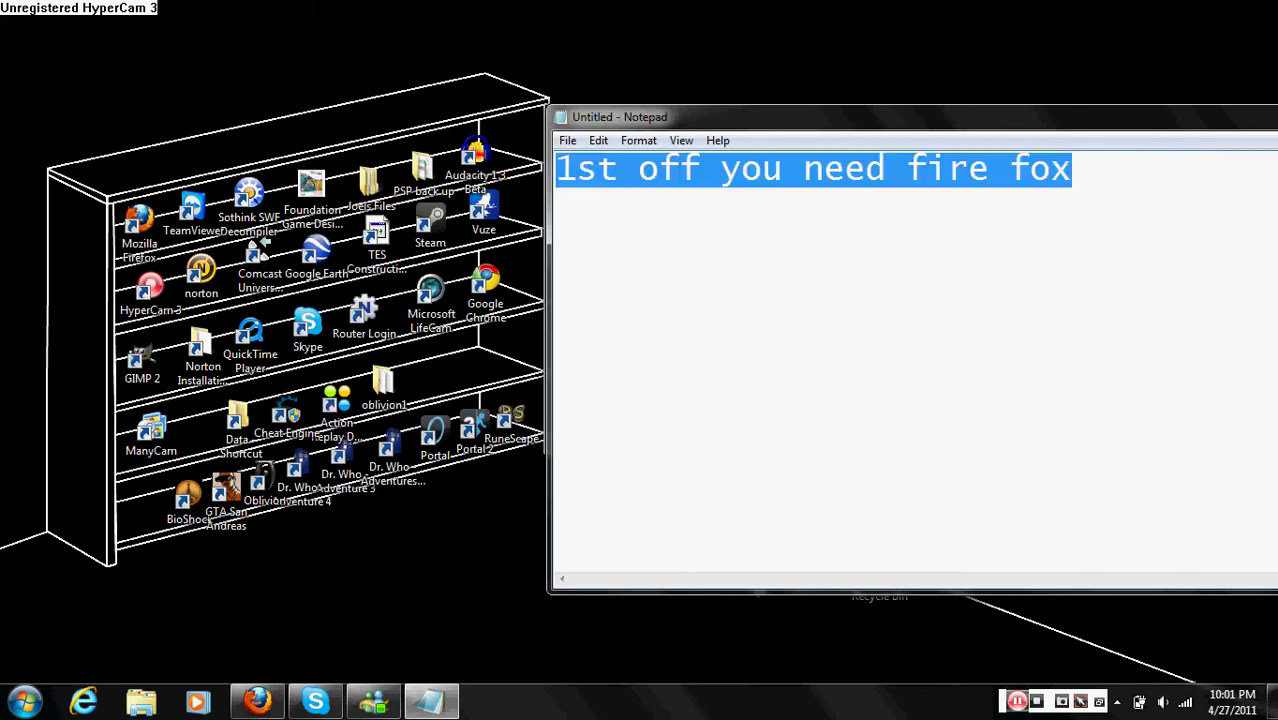
pyautogui.write('2n')
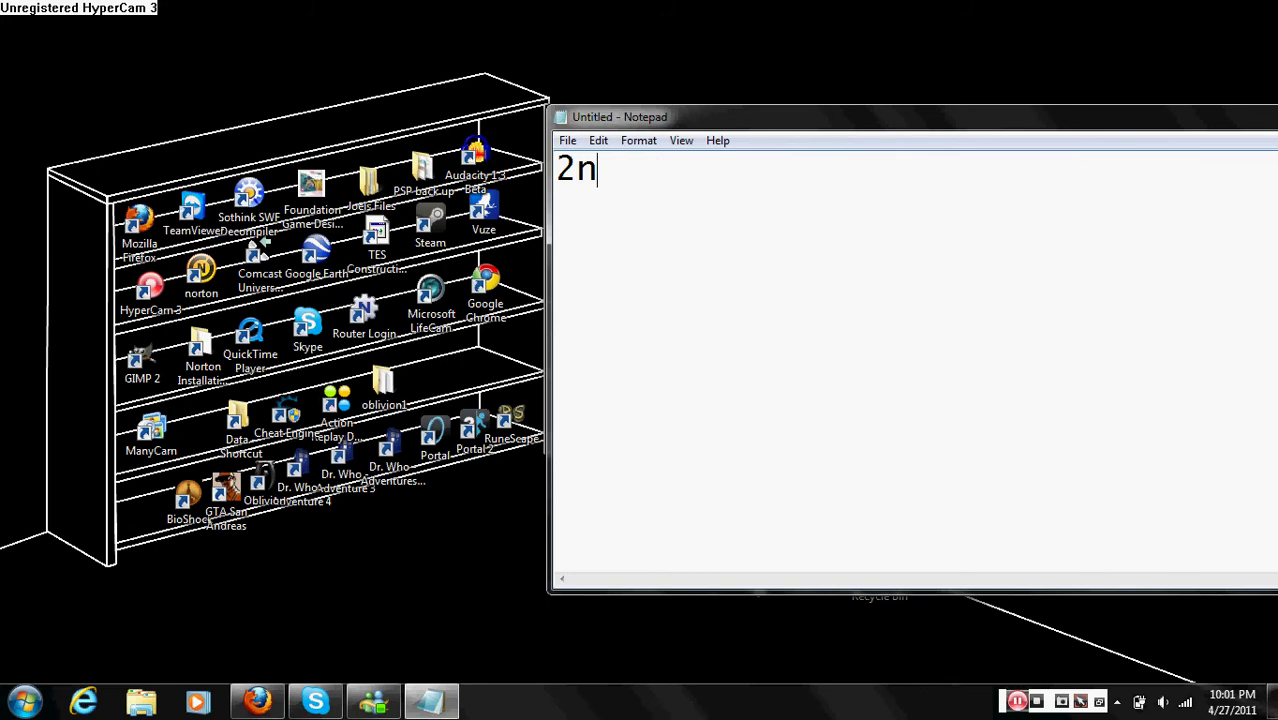
pyautogui.write('d you')
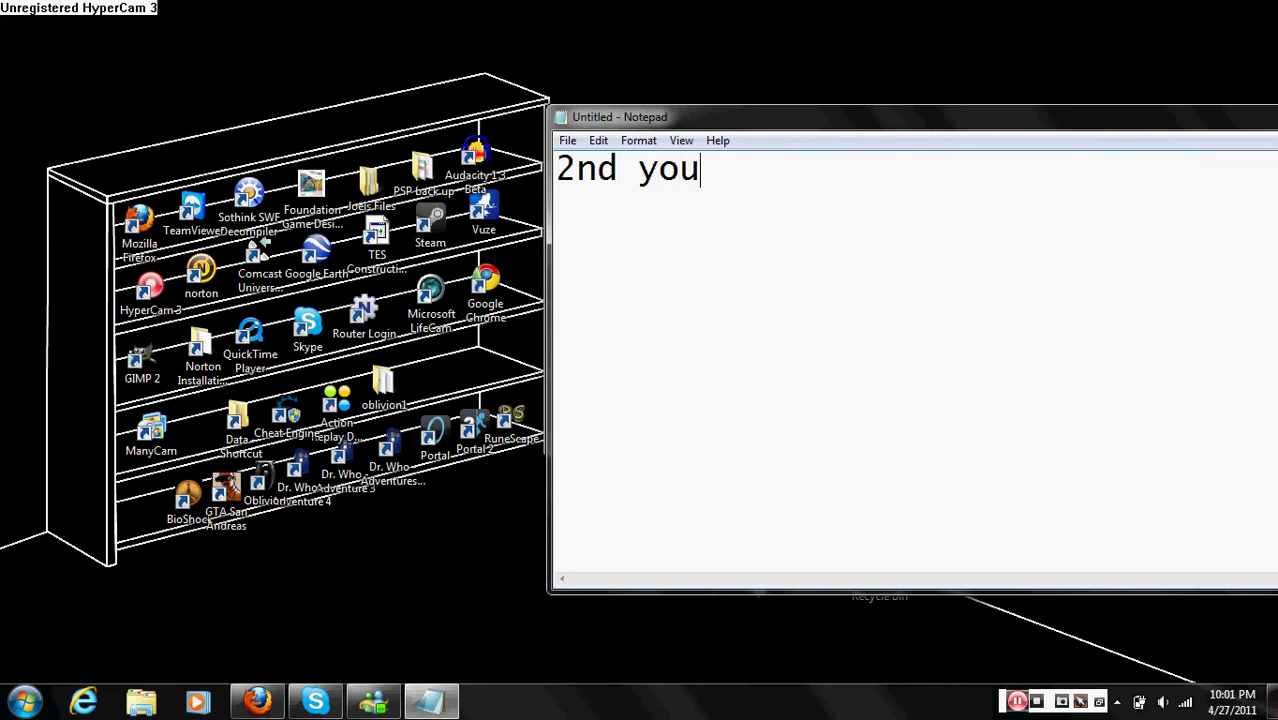
pyautogui.write(' need a t')
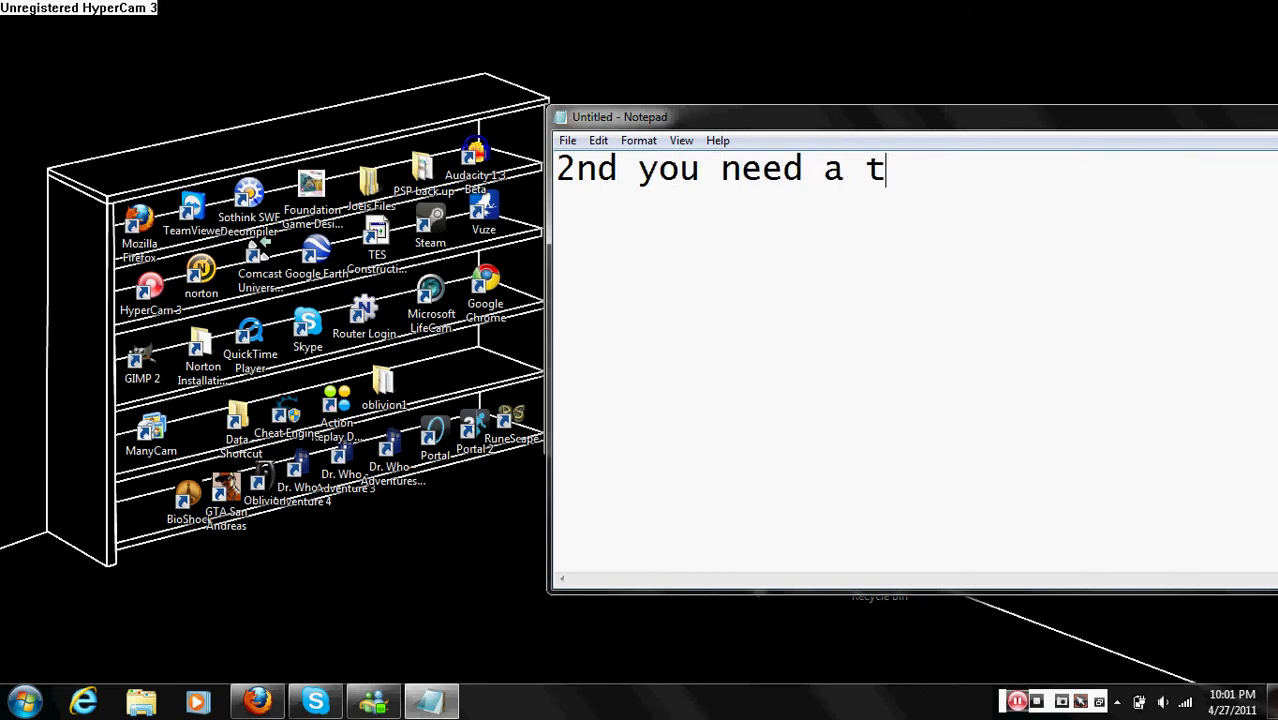
pyautogui.write('ool called ')
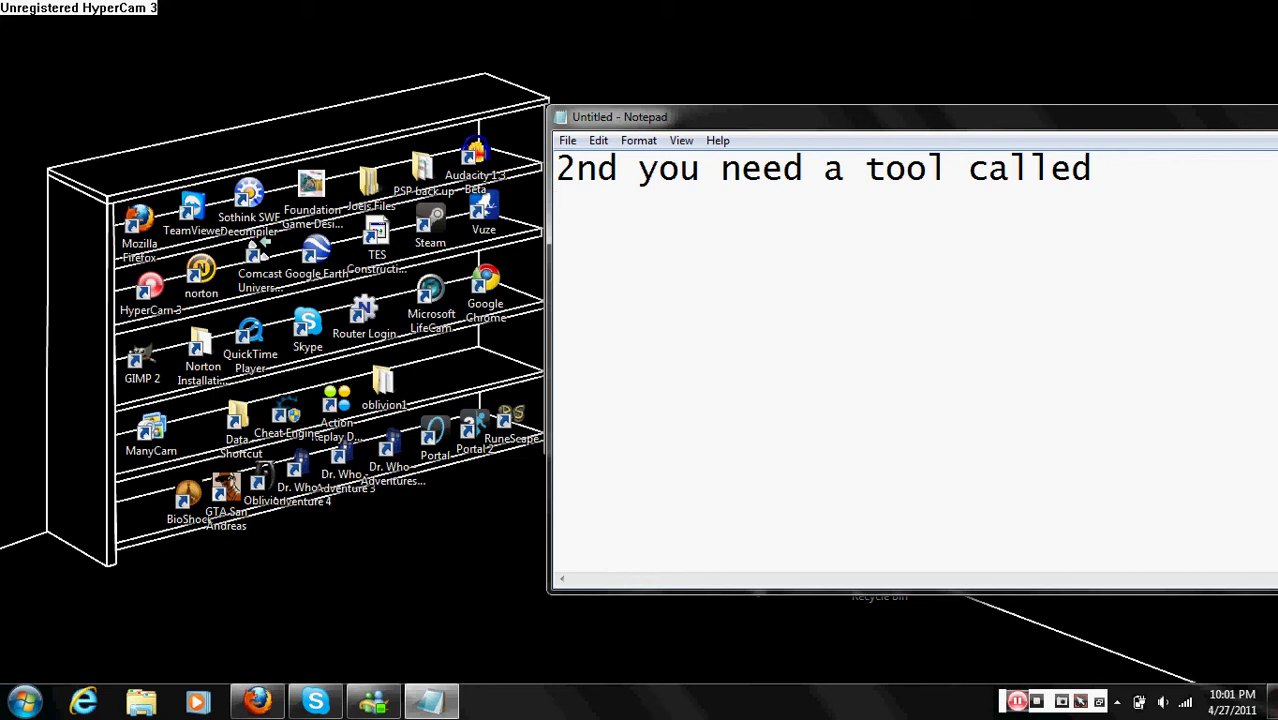
pyautogui.write('flasm')
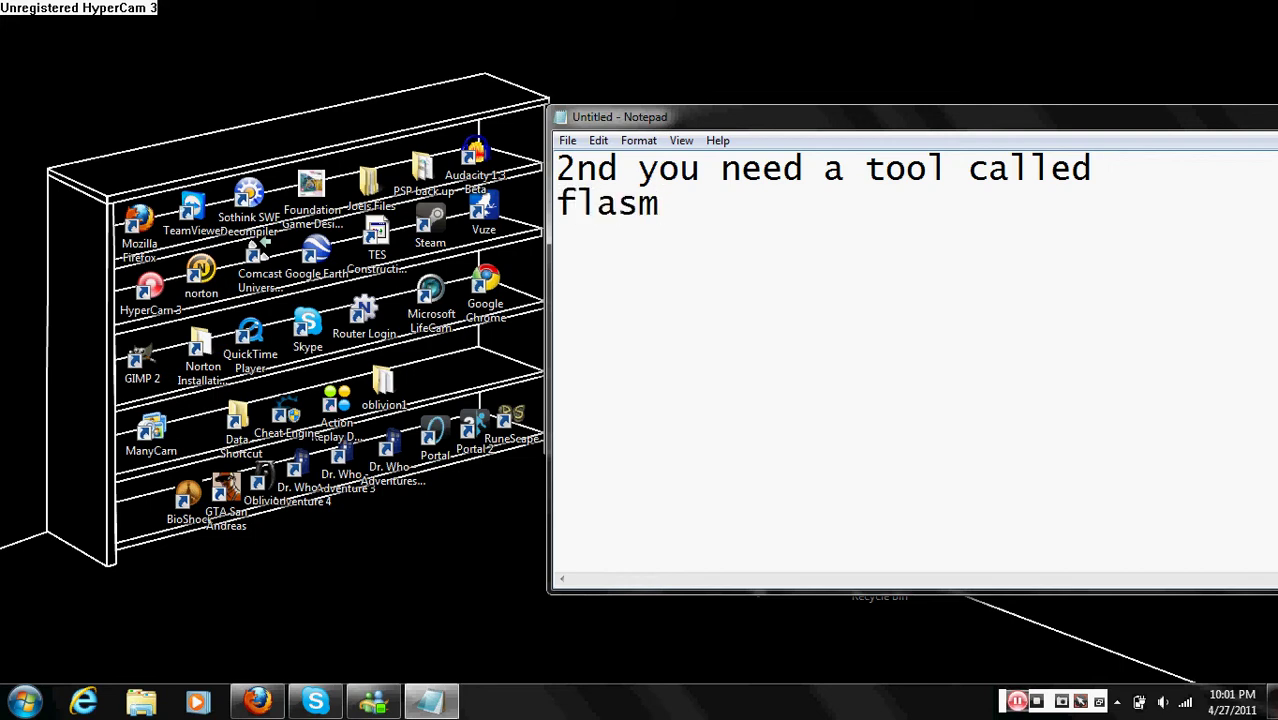
# Replace the whole note with "you can find links below"
pyautogui.hotkey('ctrl', 'a')
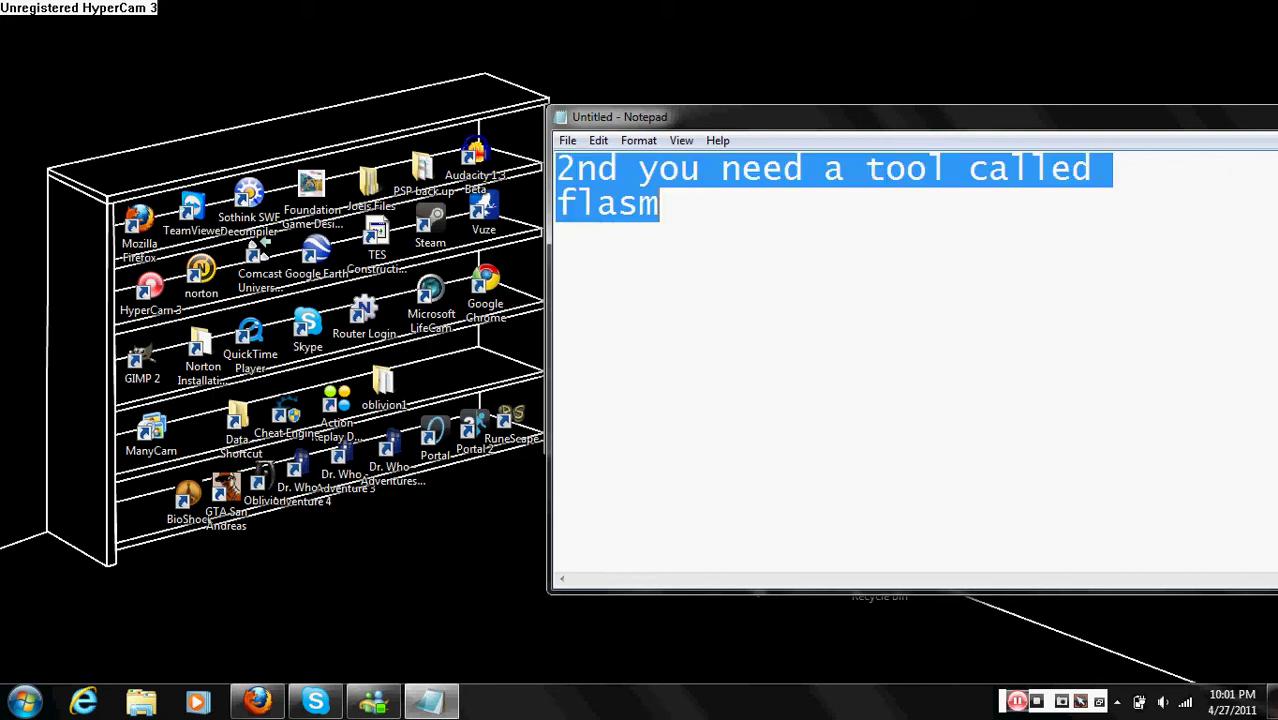
pyautogui.write('you ')
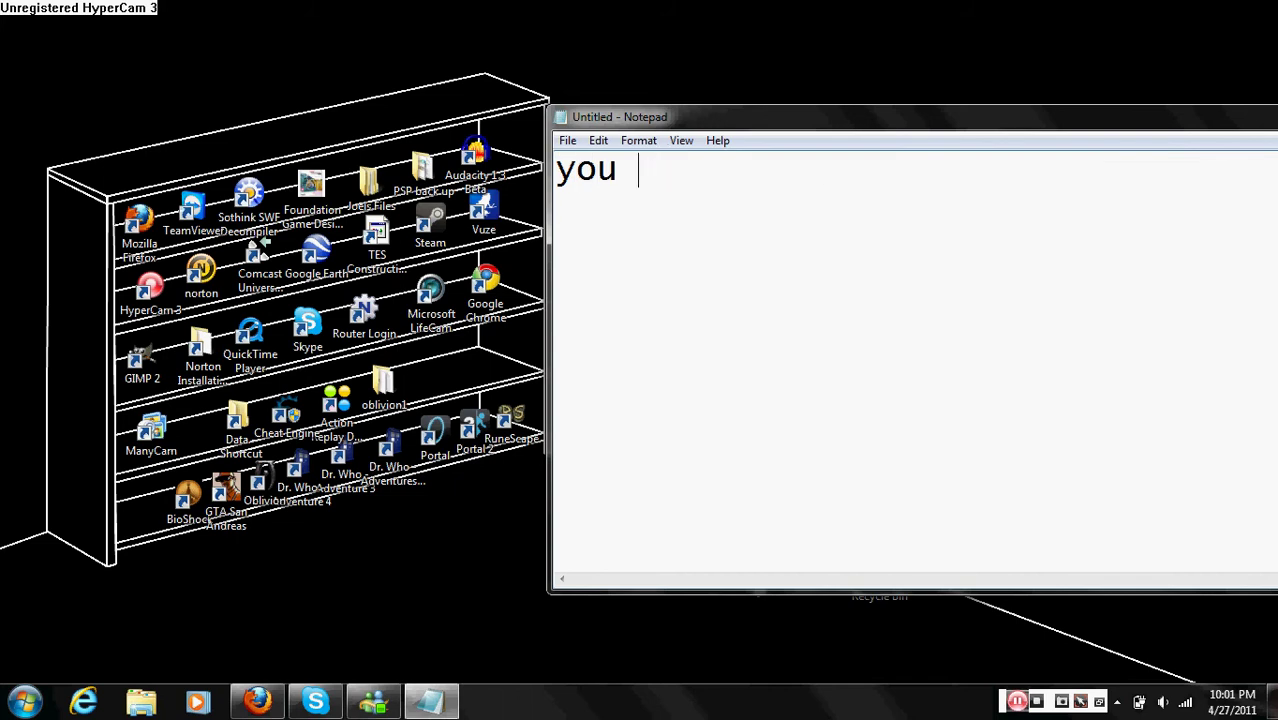
pyautogui.write('can fin')
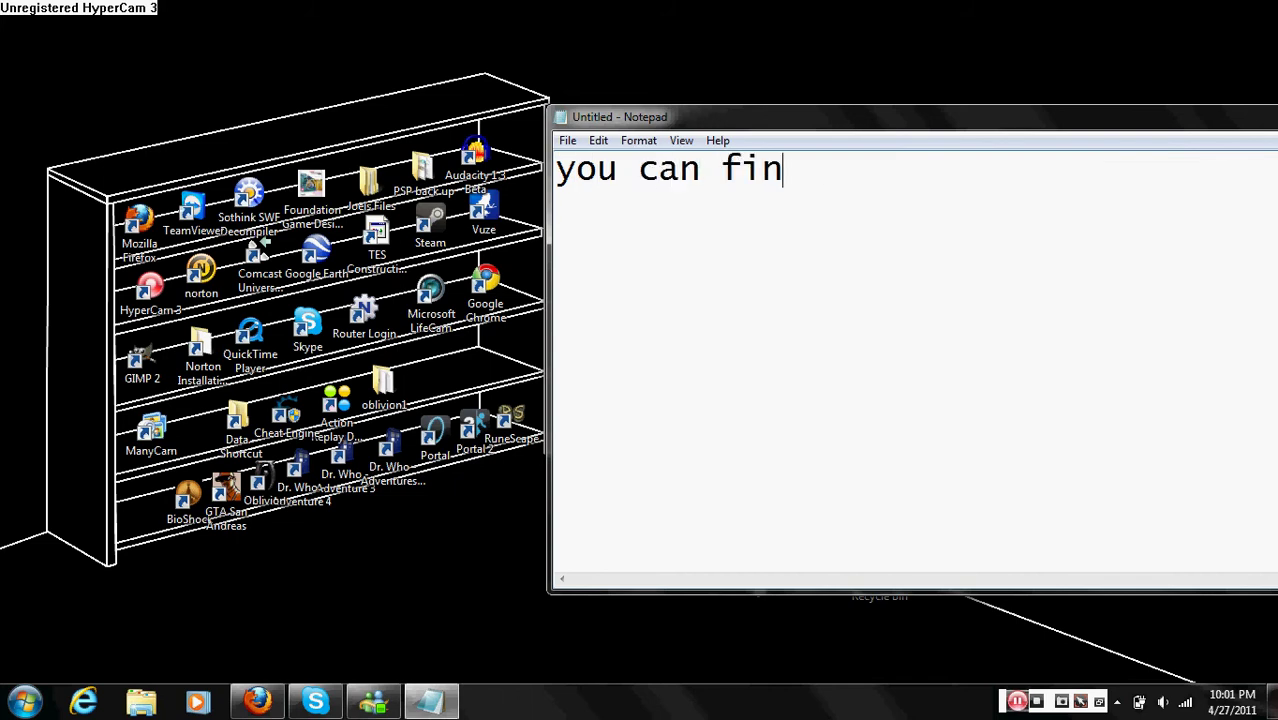
pyautogui.write('d links')
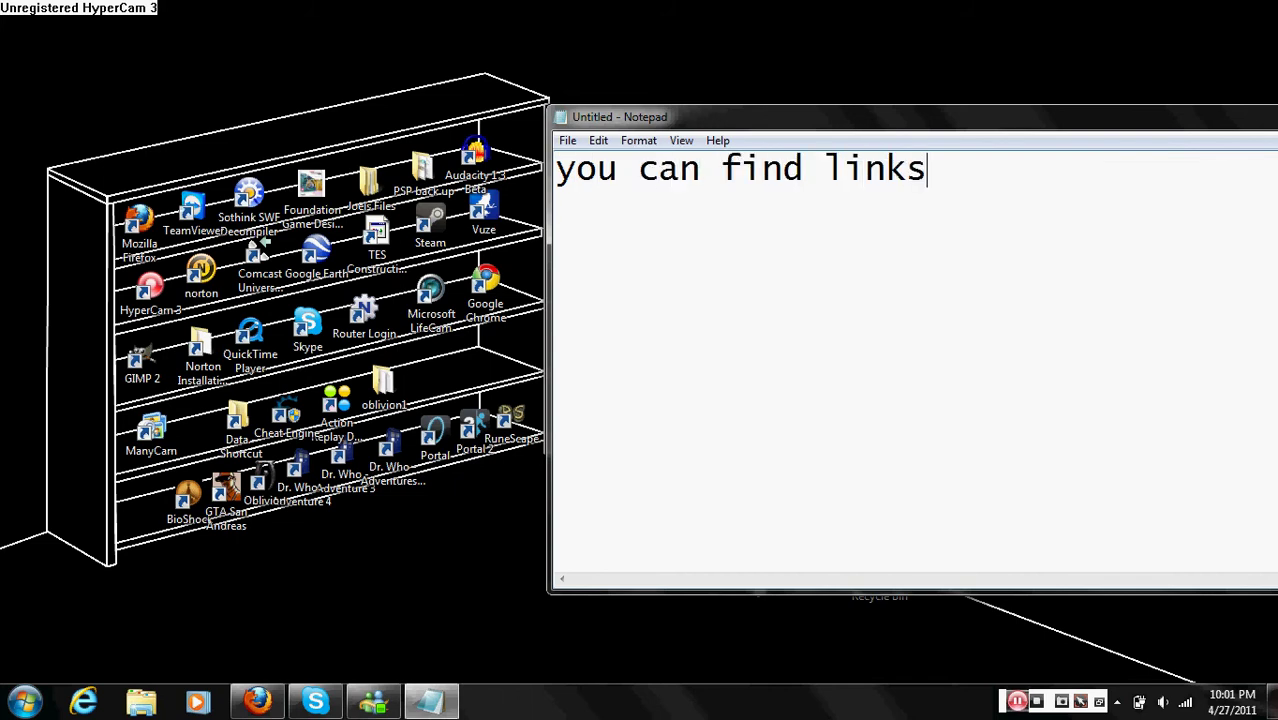
pyautogui.write(' below')
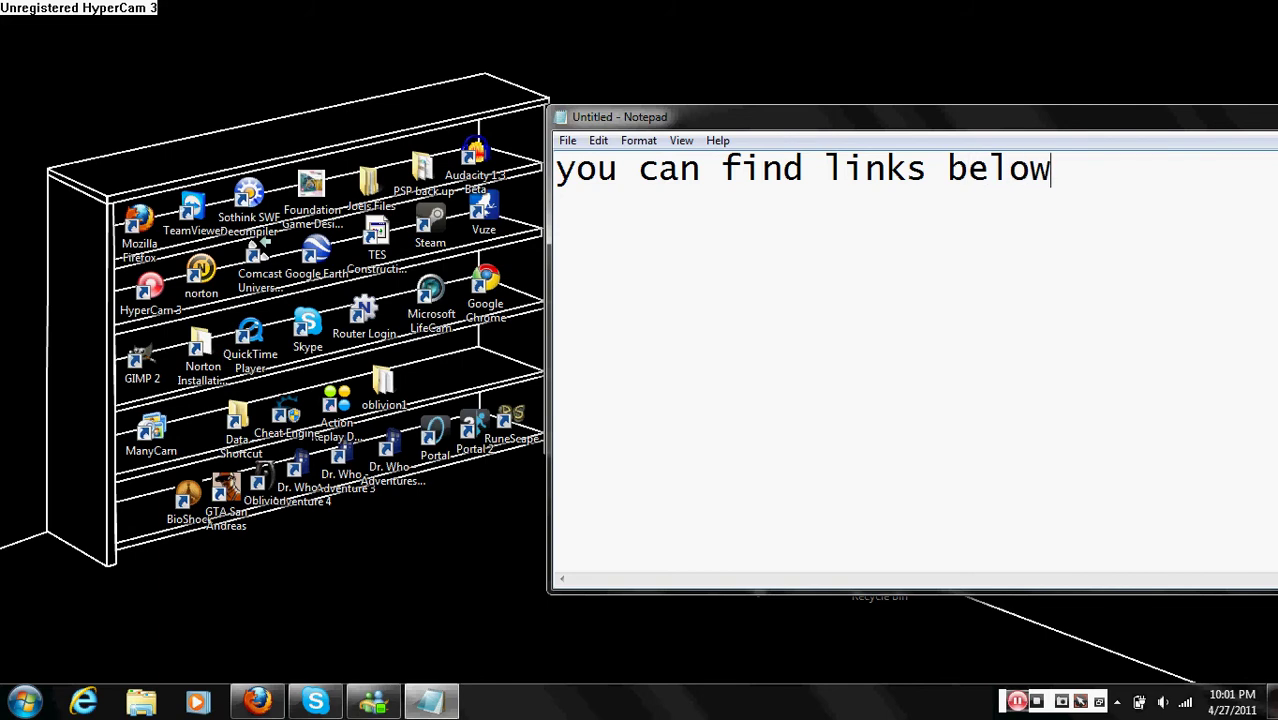
# Replace the whole note with "next you need winrar"
pyautogui.hotkey('ctrl', 'a')
pyautogui.write('nex')
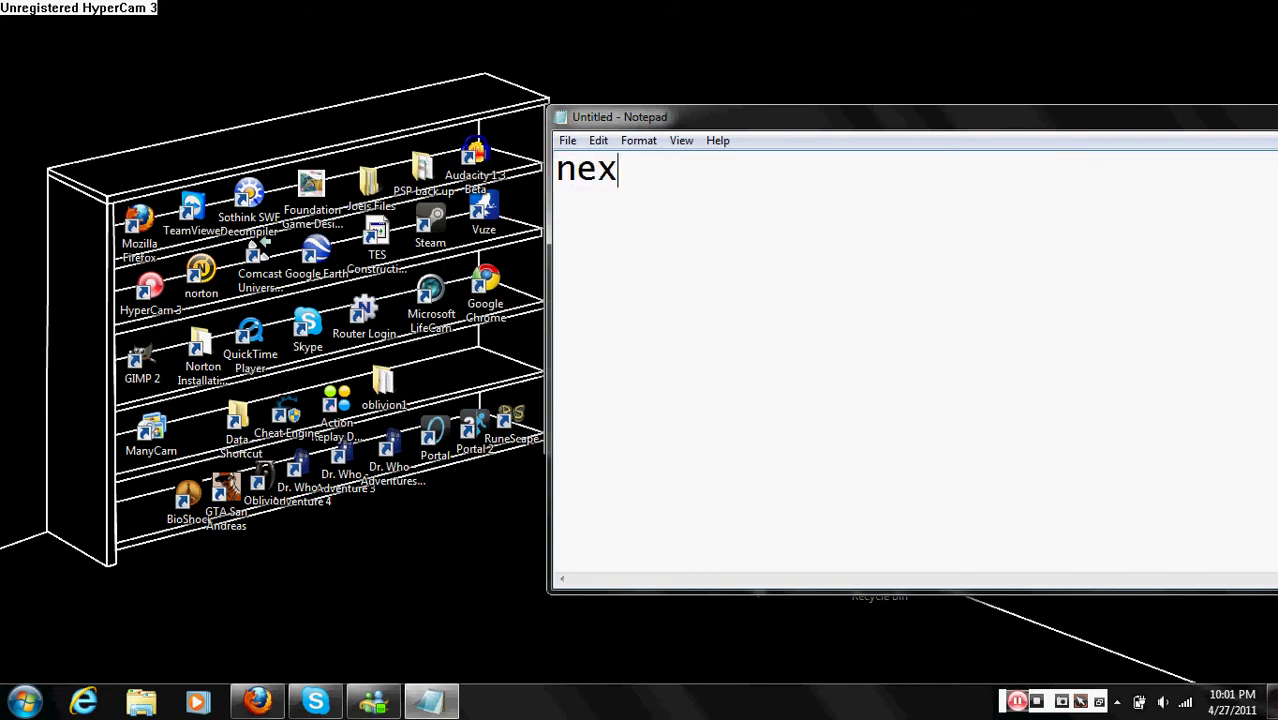
pyautogui.write('t you need ')
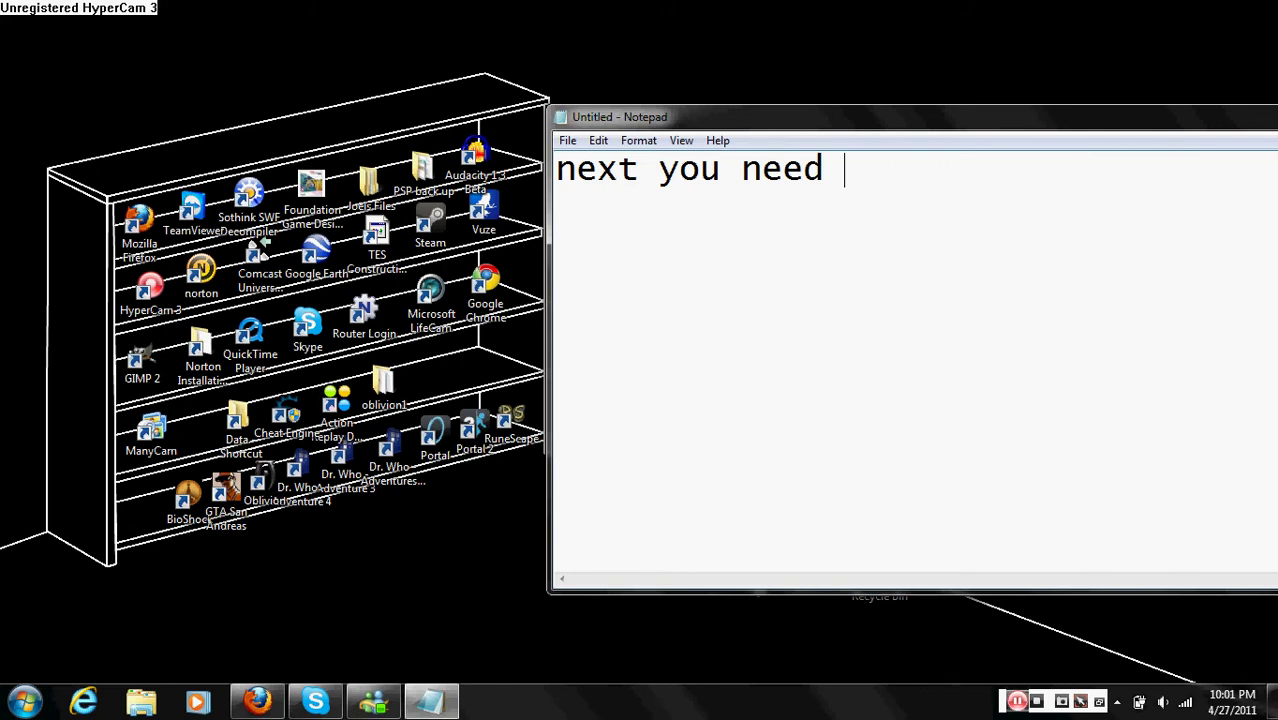
pyautogui.write('win rar')
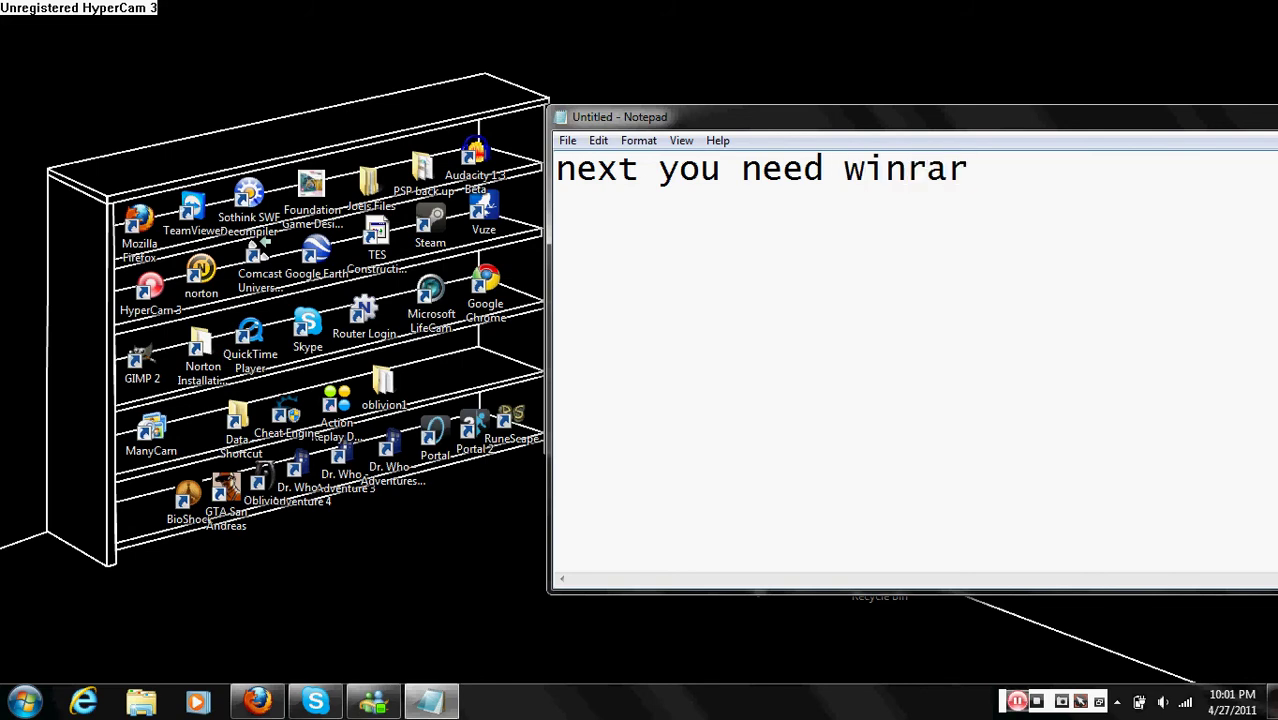
# Replace the whole note with "an add on to get swf files from" and "sites" on a second line
pyautogui.hotkey('ctrl', 'a')
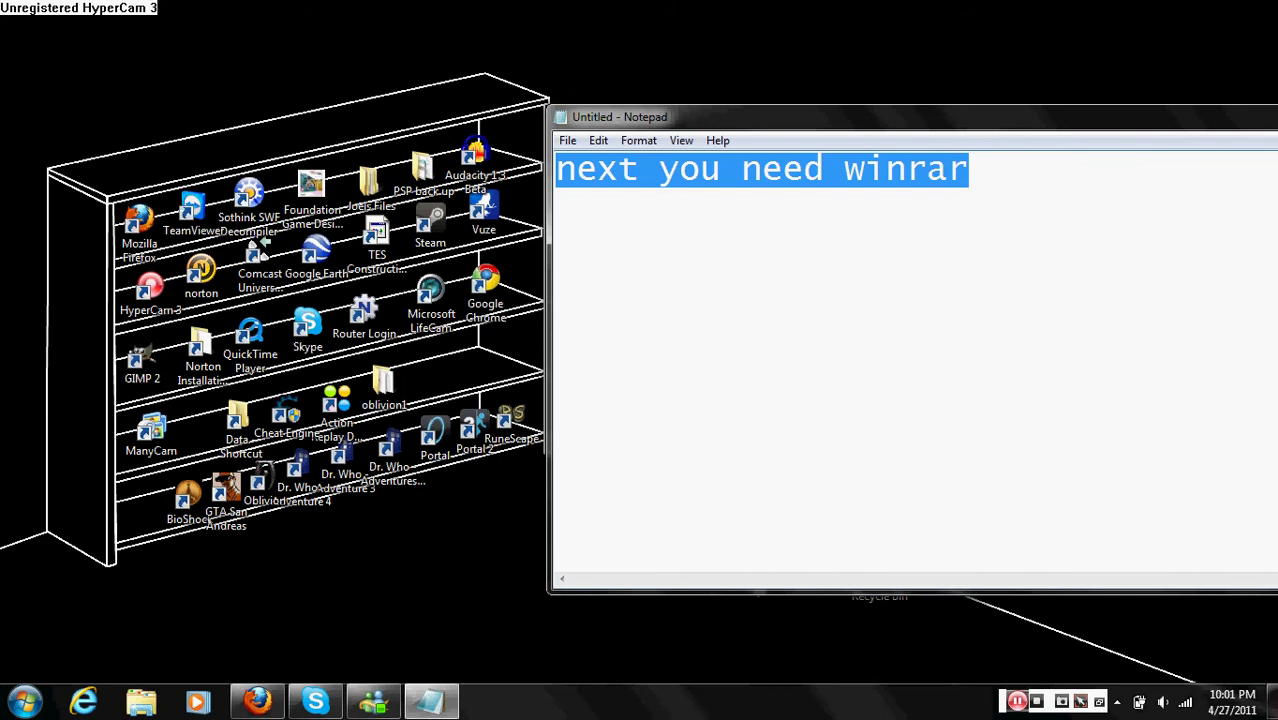
pyautogui.write('a')
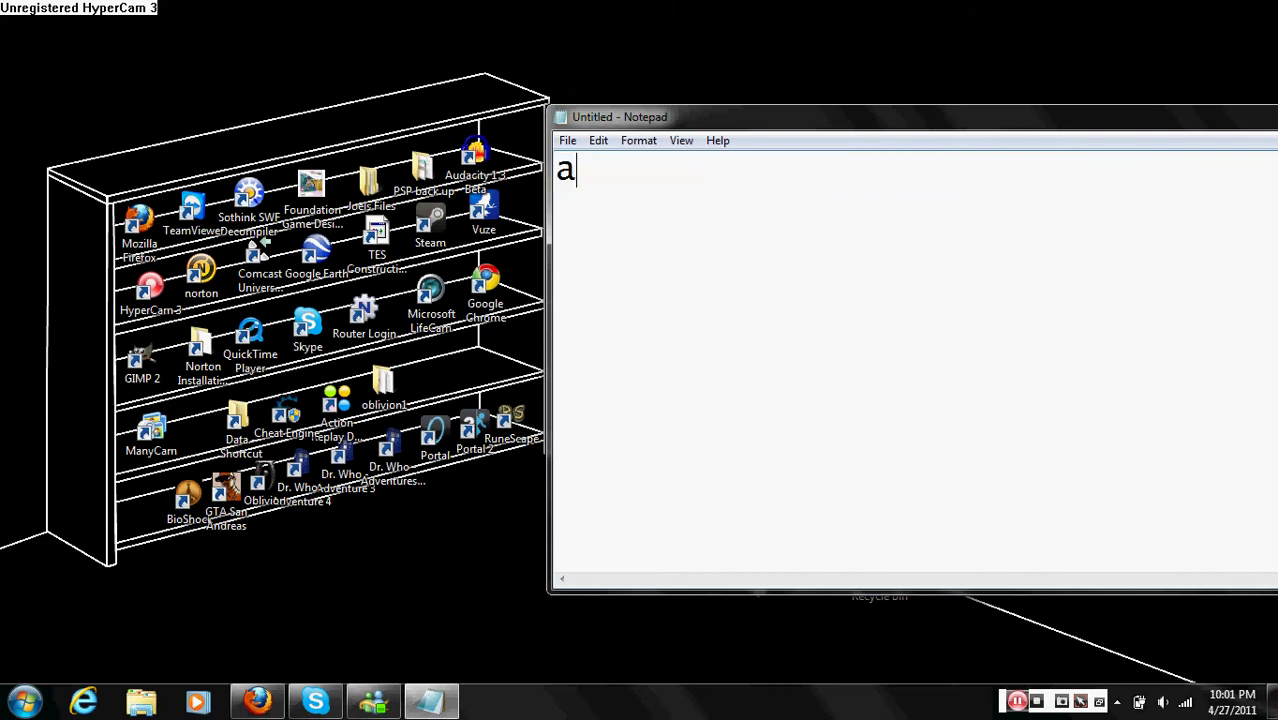
pyautogui.write('n add on to get')
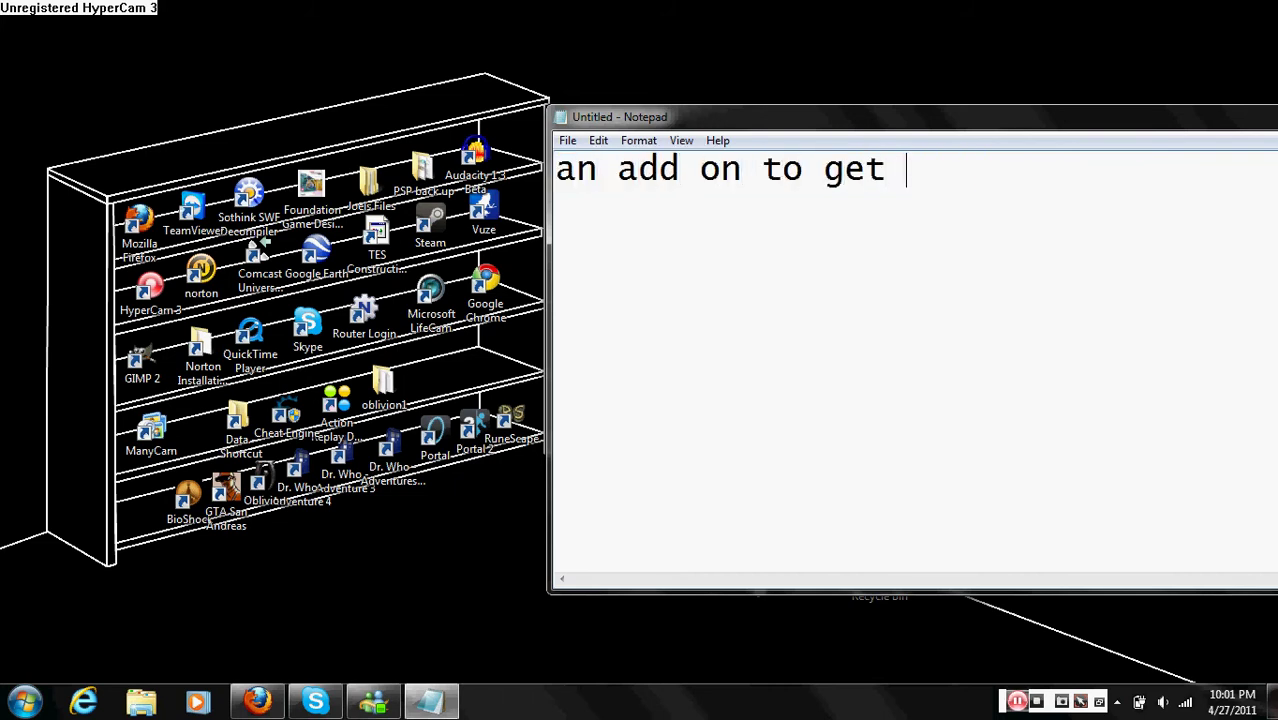
pyautogui.write(' swf files ')
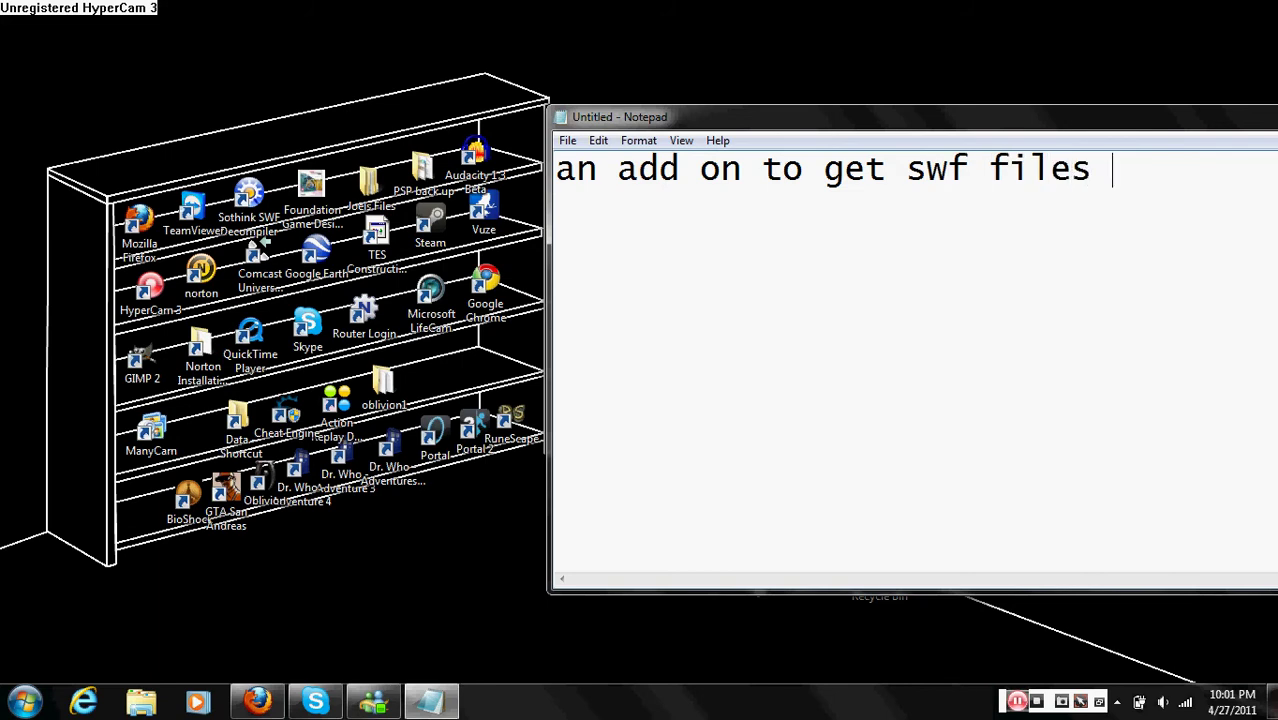
pyautogui.write('from')
pyautogui.press('Return')
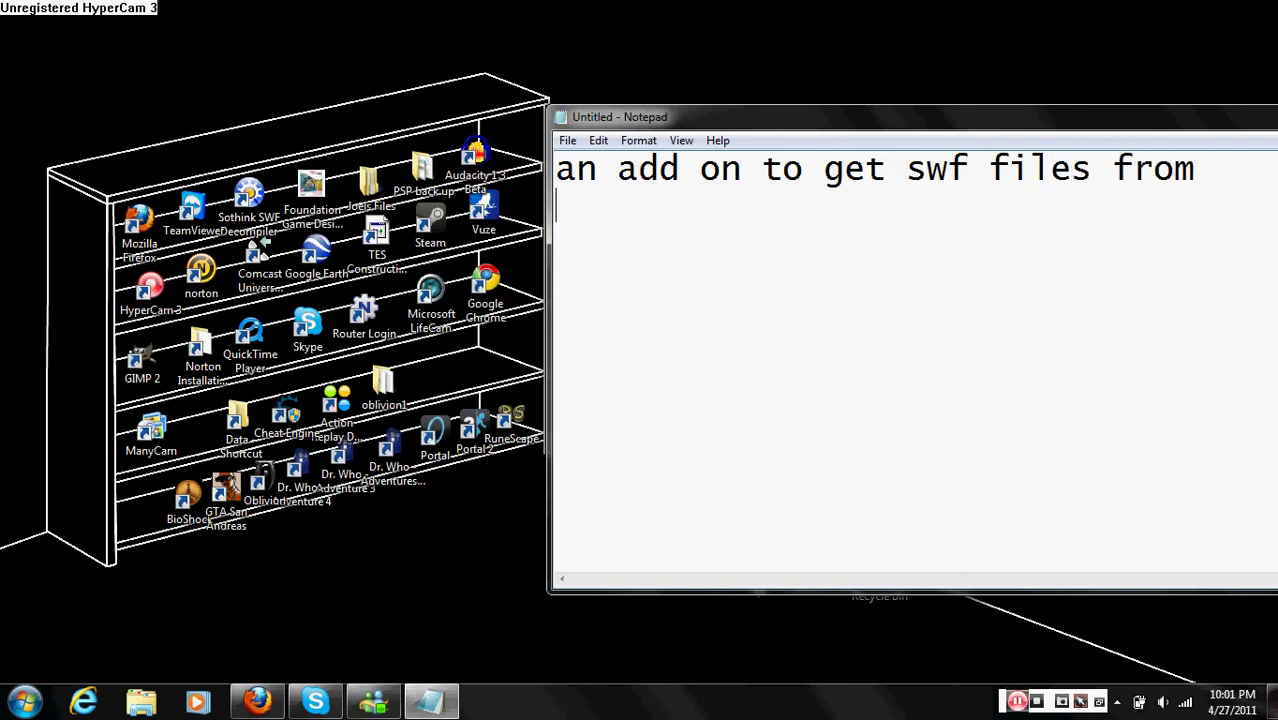
pyautogui.write('sites')
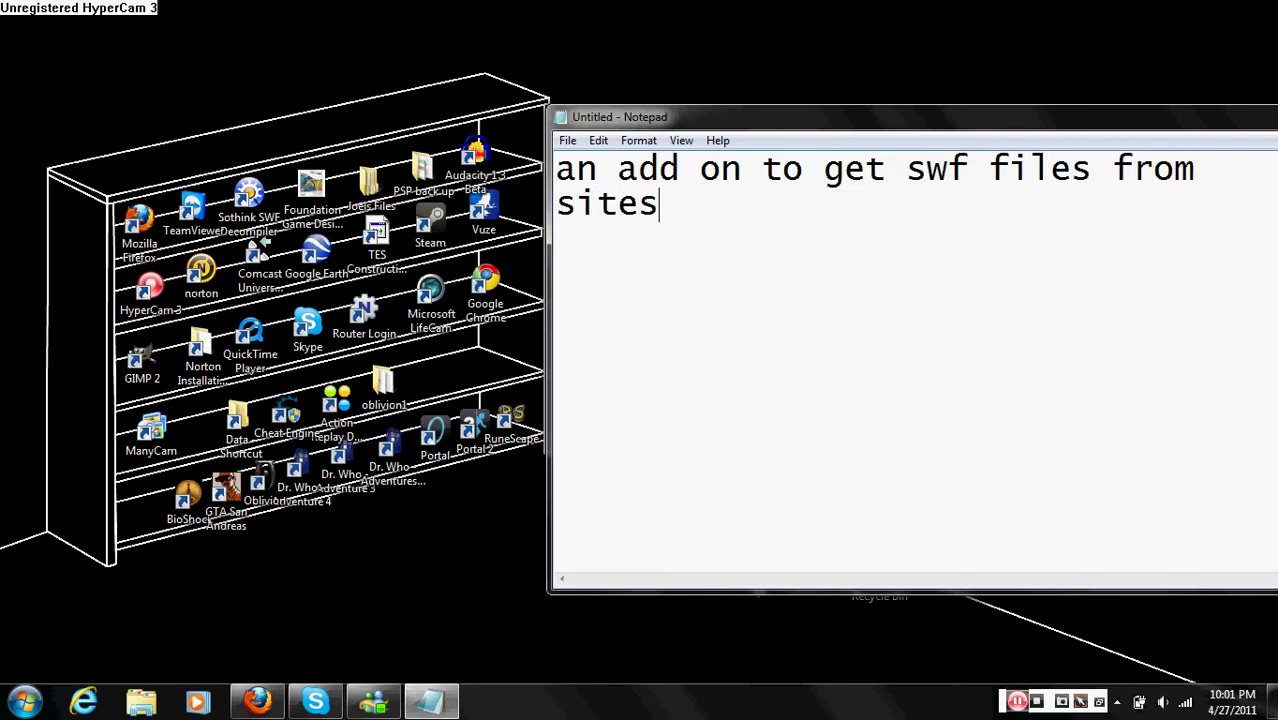
# Clear all the text about the SWF add-on, leaving the document empty
pyautogui.hotkey('ctrl', 'a')
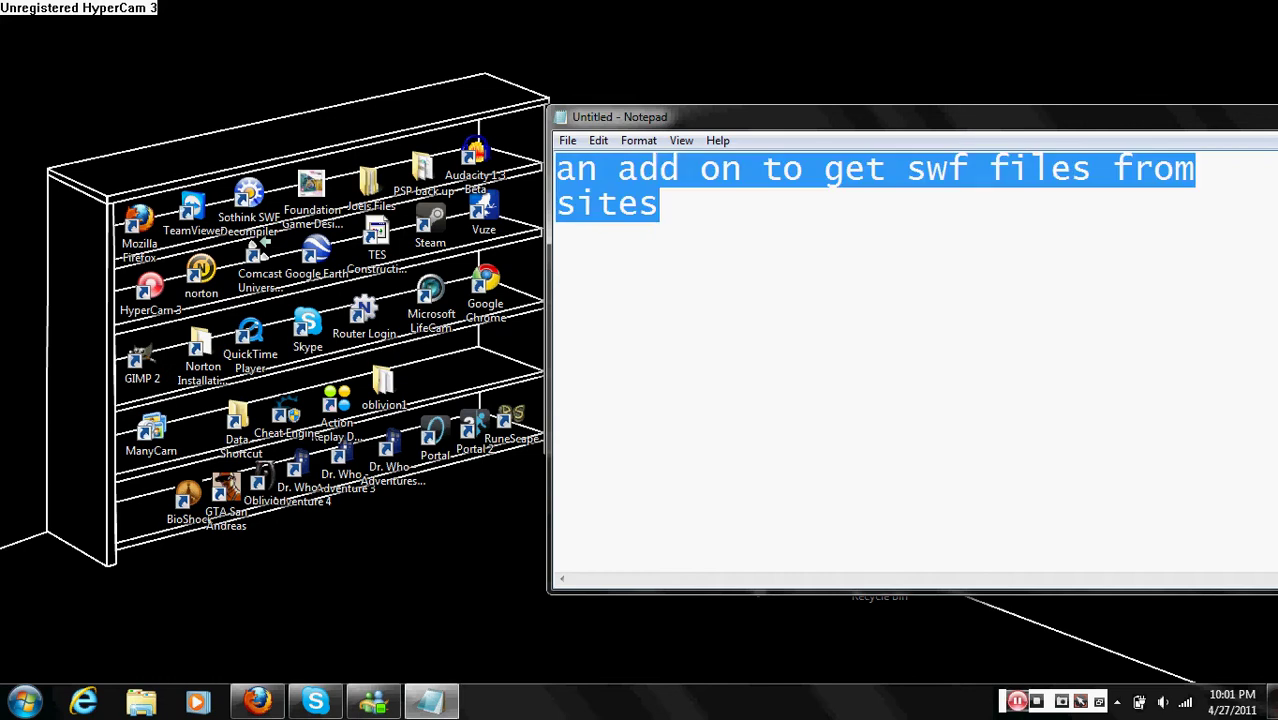
pyautogui.press('BackSpace')
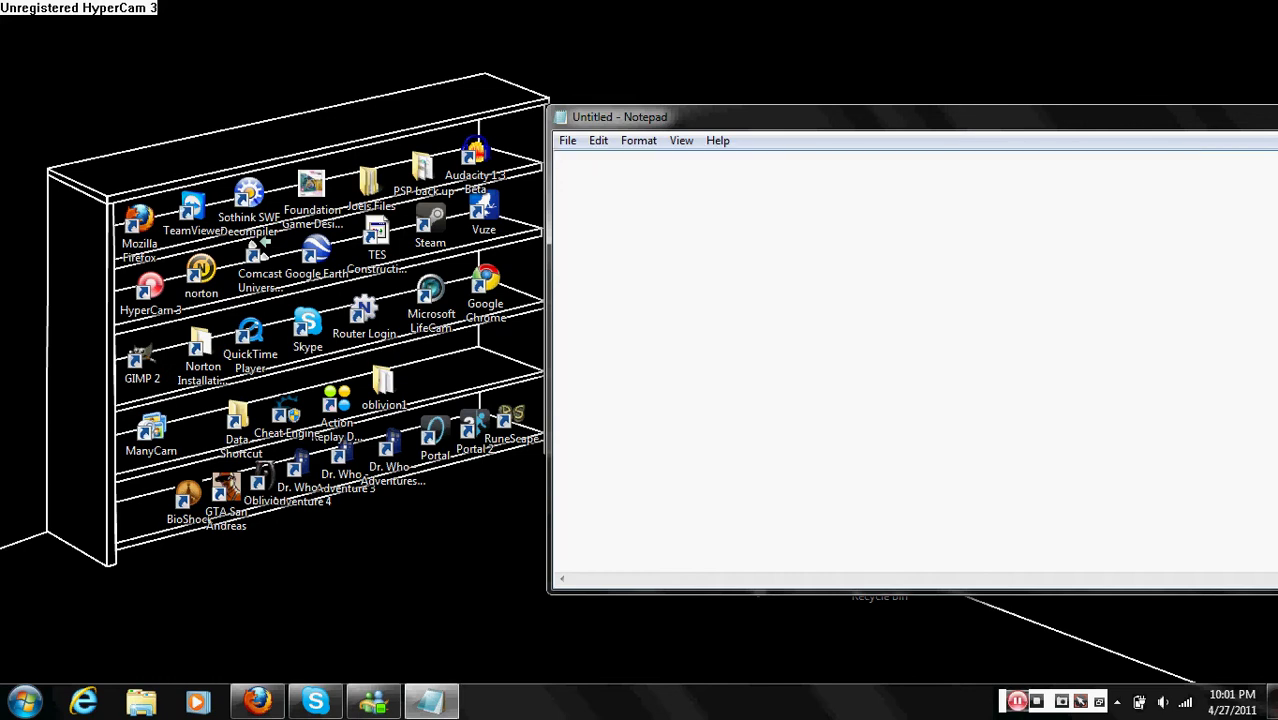
# Write "Ok lets get started" in the empty note and clear the text again
pyautogui.write('ok lets get s')
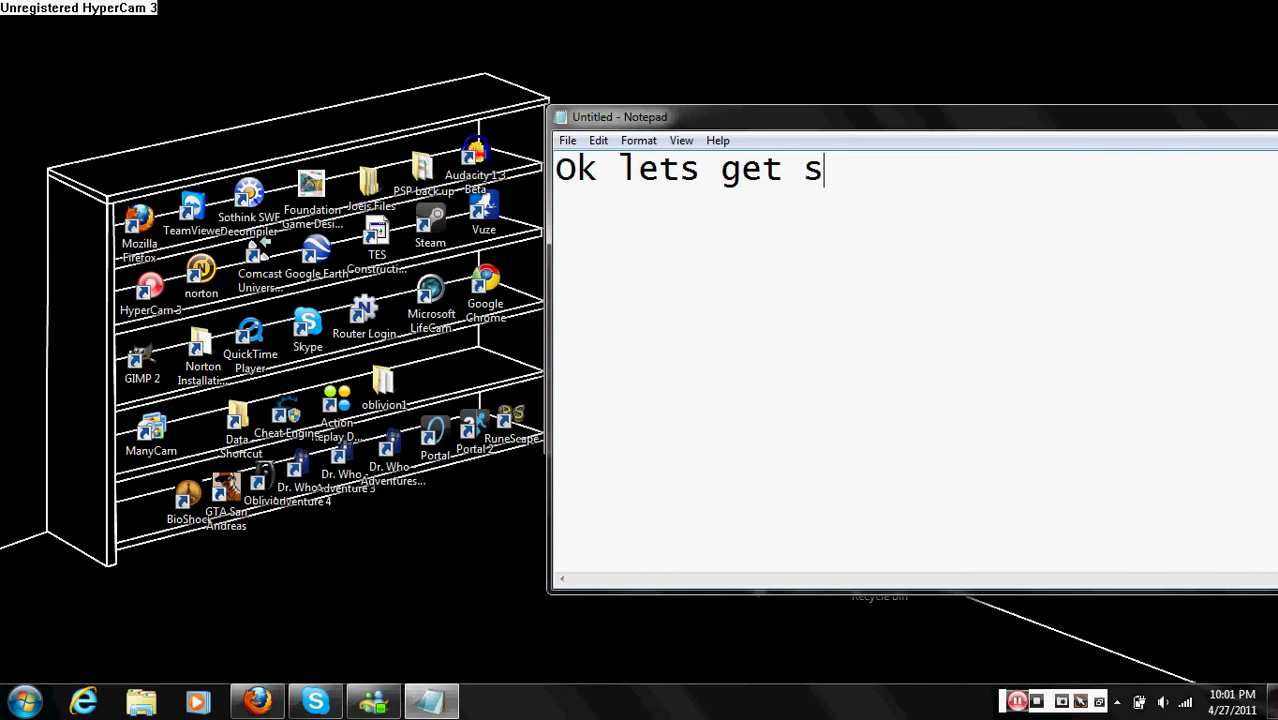
pyautogui.write('tarted')
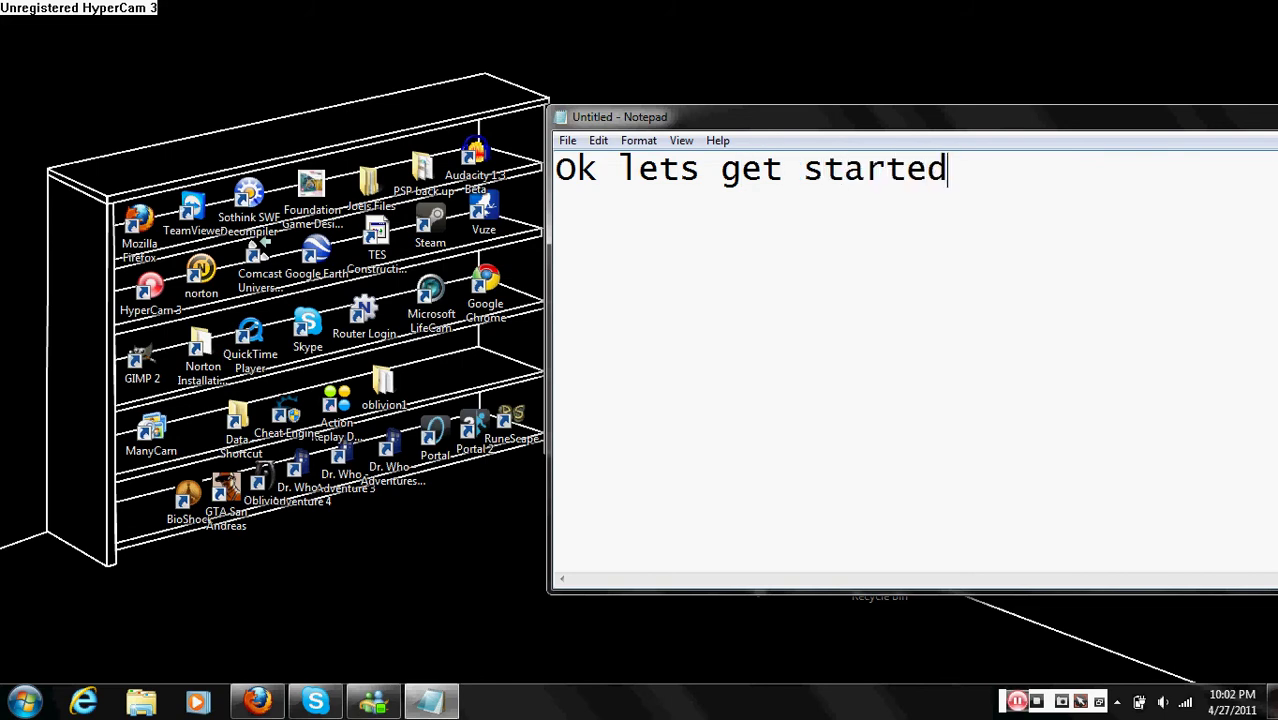
pyautogui.hotkey('ctrl', 'a')
pyautogui.press('BackSpace')
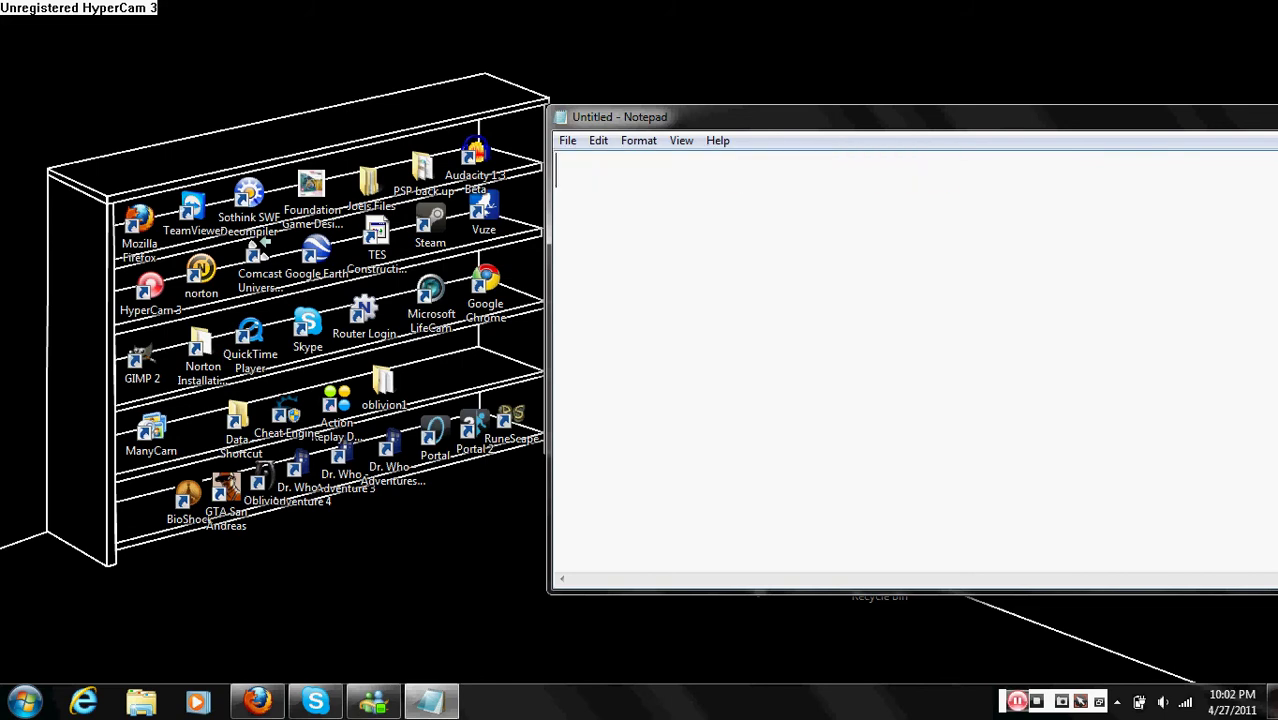
# Switch to Firefox and open the Desktop Tower Defence game link from step 1 of the Flasm forum topic in a new tab
pyautogui.click(266, 703)
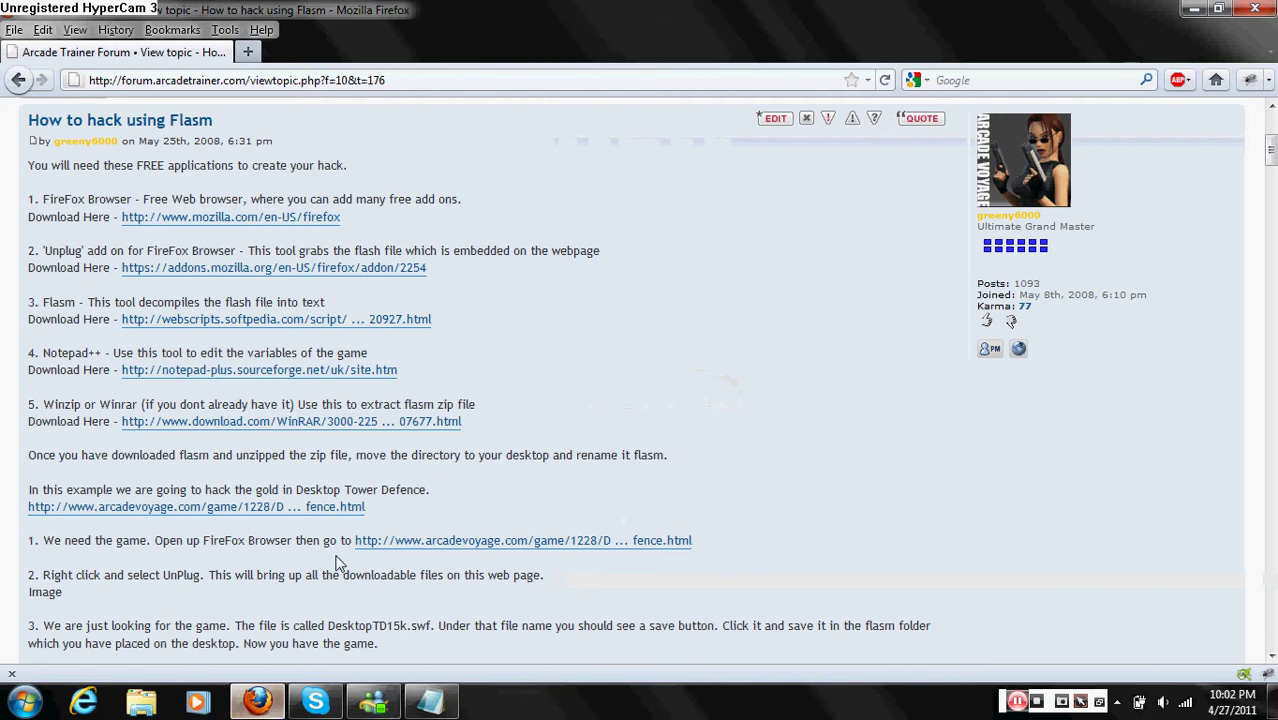
pyautogui.scroll(-2, 586, 402)
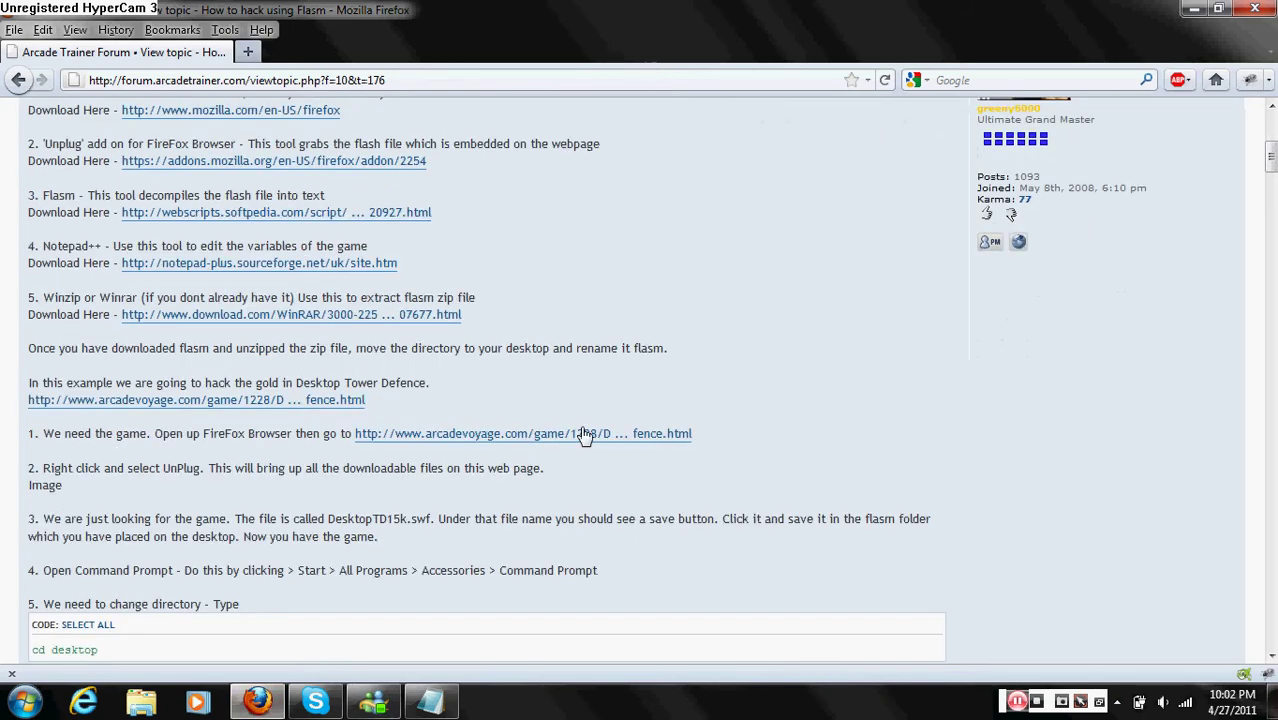
pyautogui.rightClick(585, 434)
pyautogui.click(612, 445)
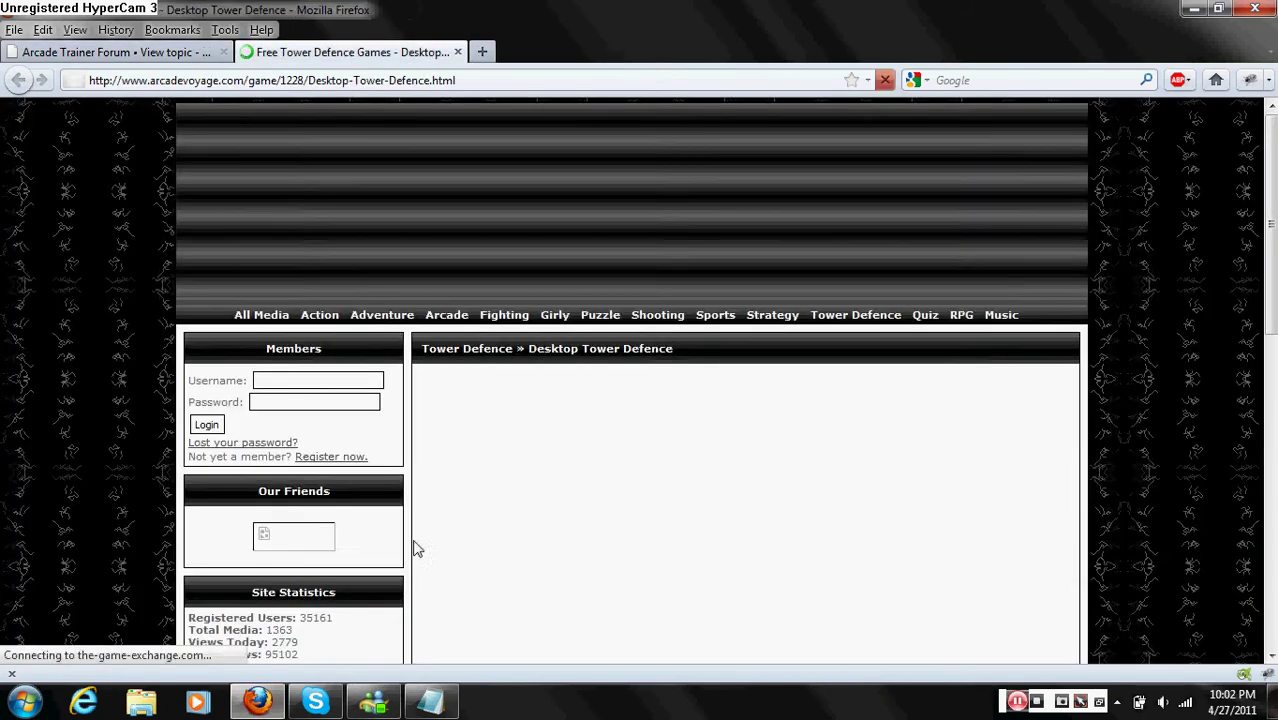
pyautogui.click(330, 52)
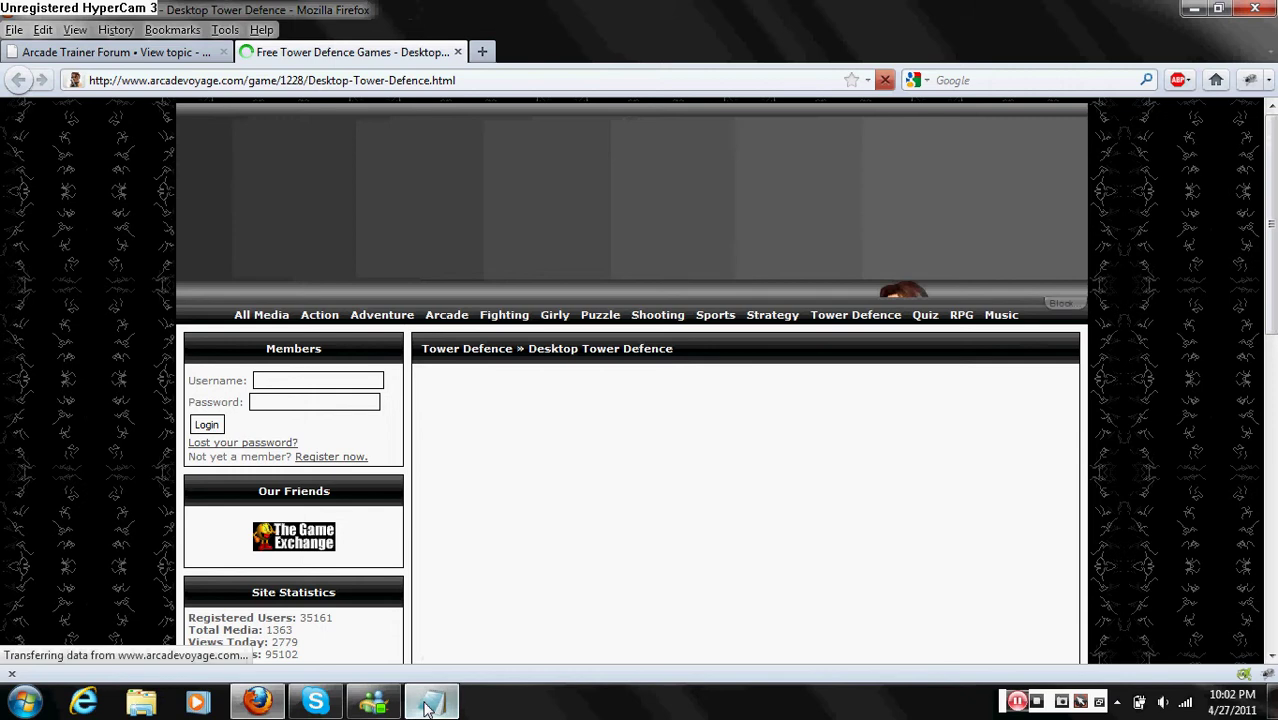
# Switch to Notepad and write "This tut only works for basic" with "AS2 games" on a second line
pyautogui.click(428, 708)
pyautogui.write('T')
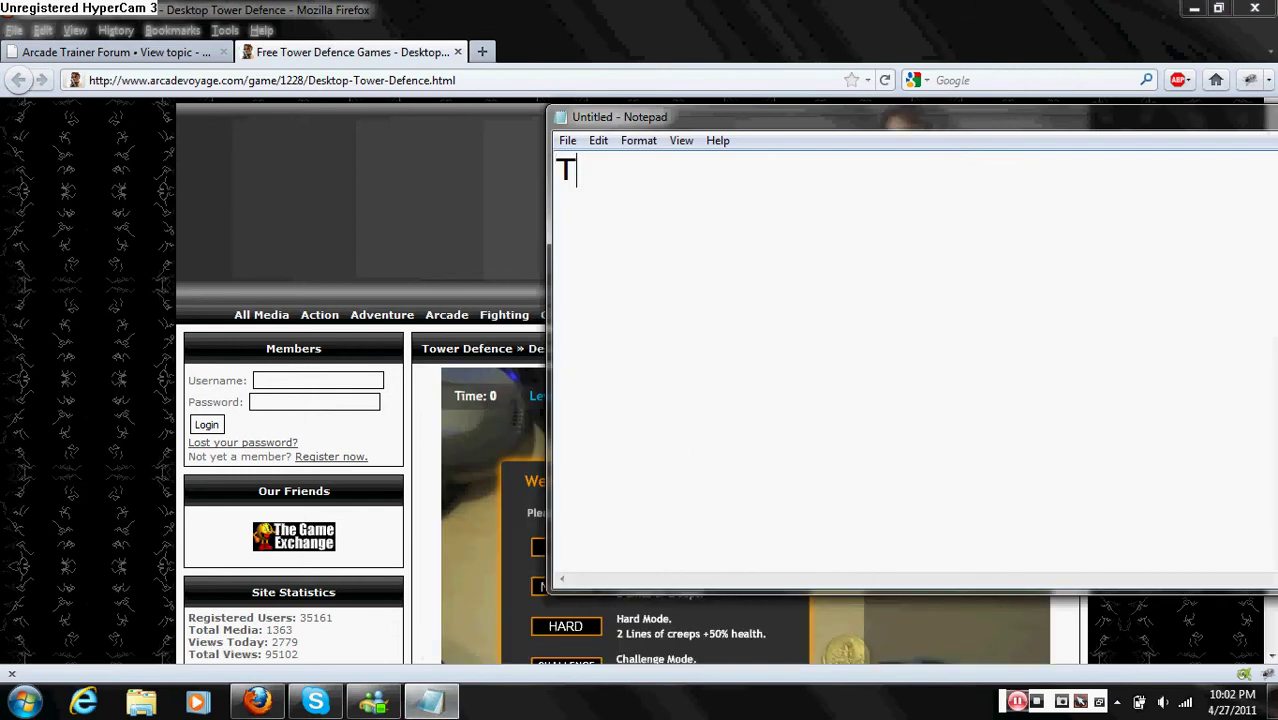
pyautogui.write('his tut on')
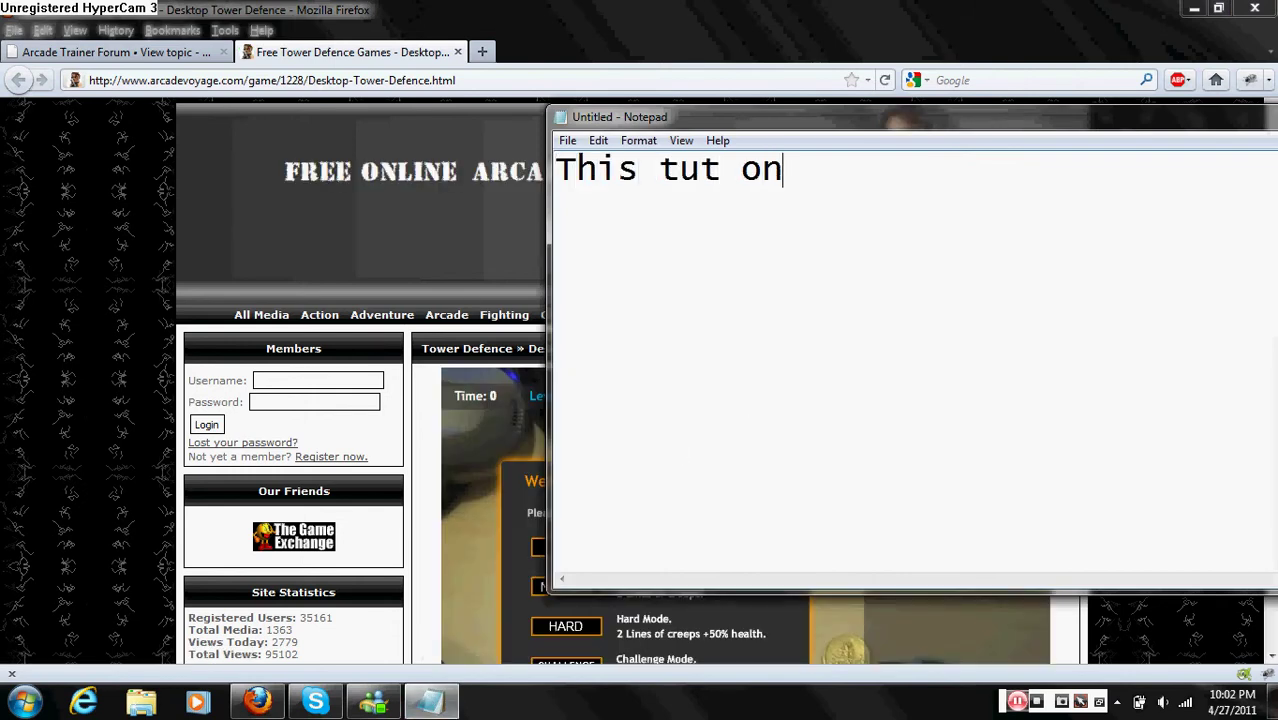
pyautogui.write('ly works for')
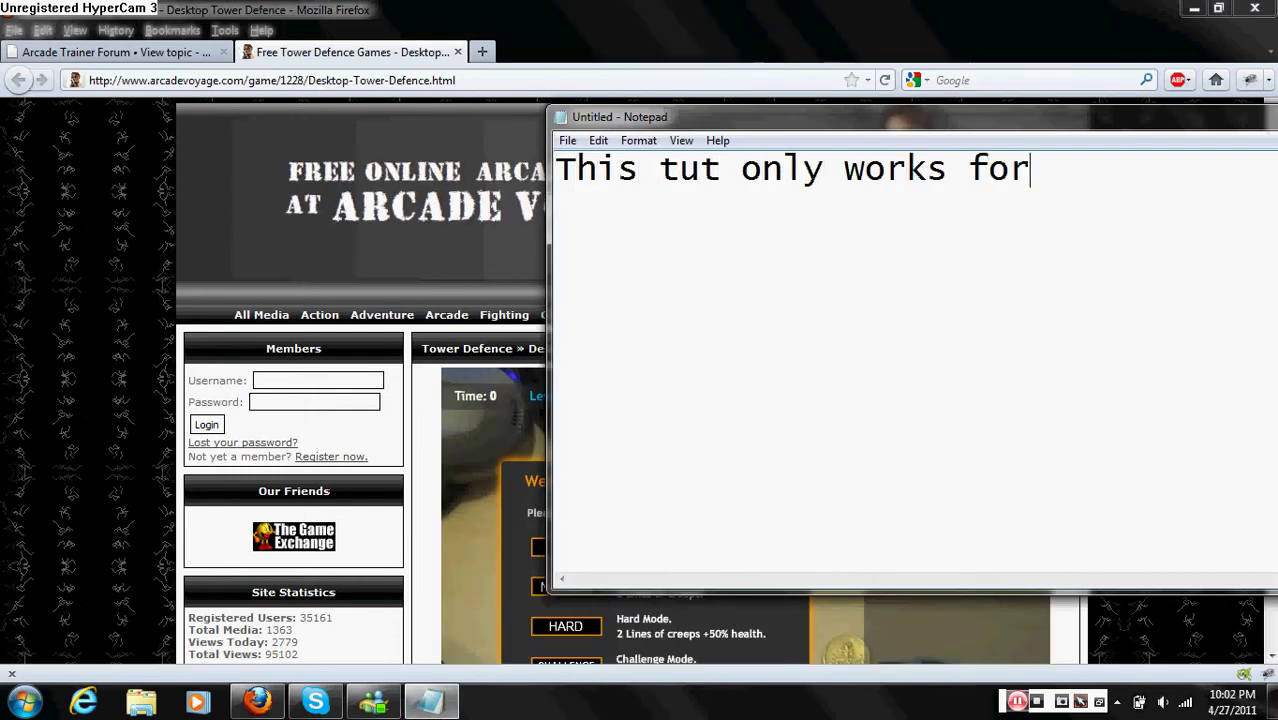
pyautogui.write(' basic')
pyautogui.press('Return')
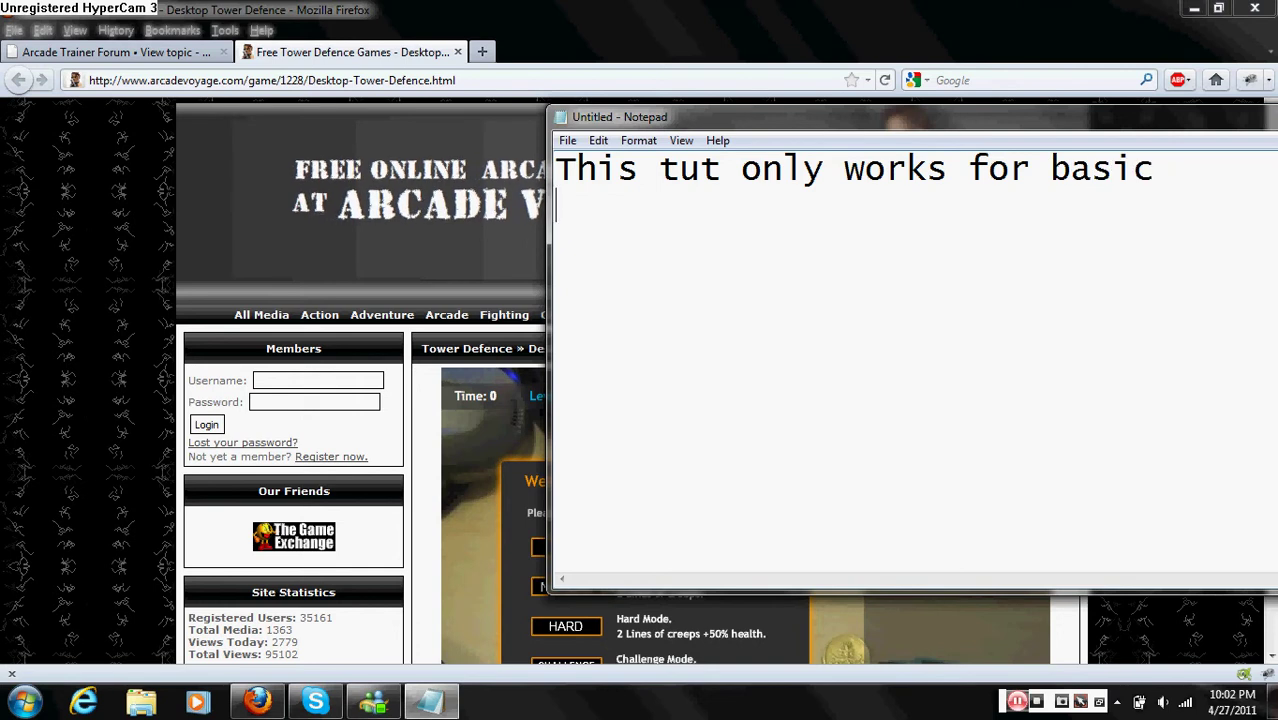
pyautogui.write('ASw2')
pyautogui.press('BackSpace')
pyautogui.press('BackSpace')
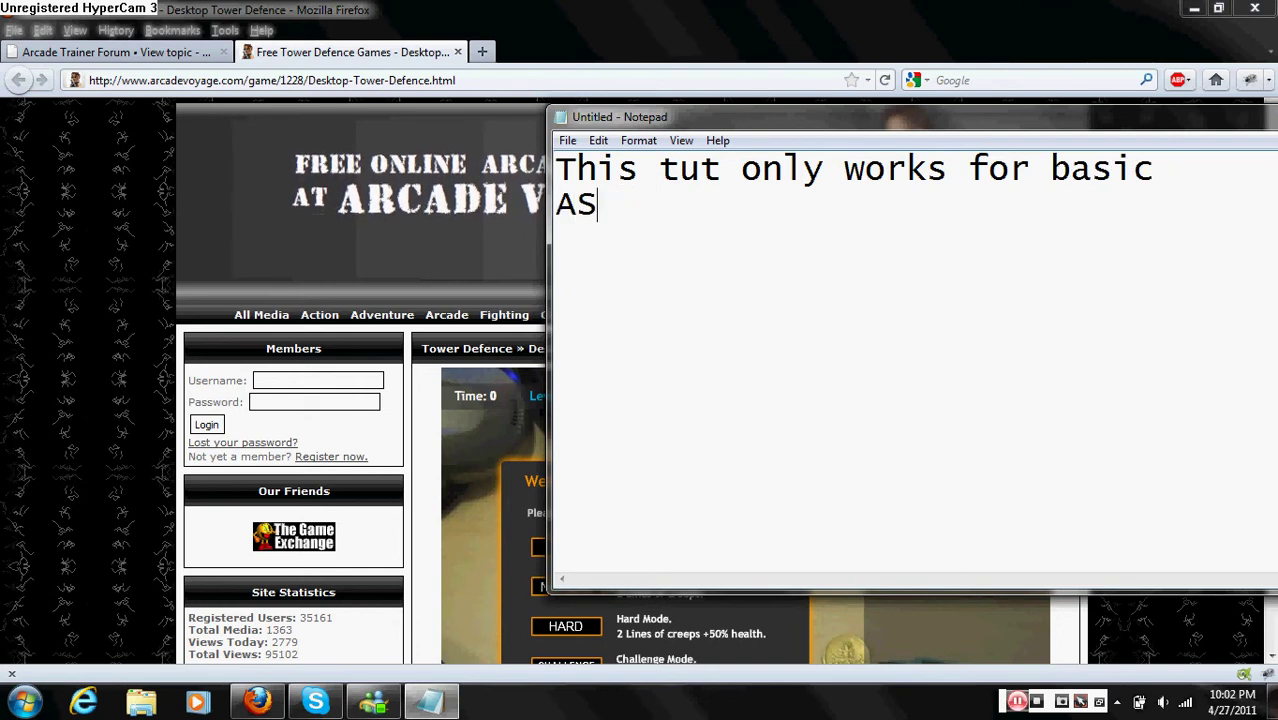
pyautogui.write('2 games')
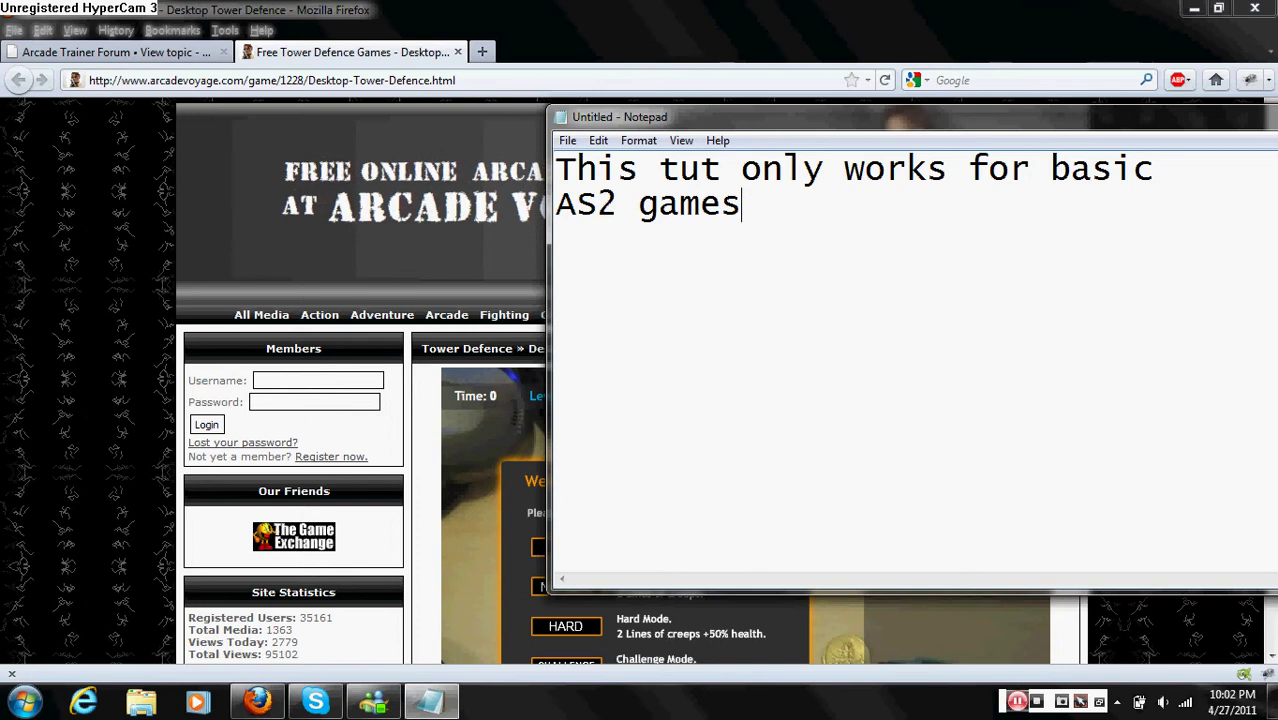
# Replace the whole note with "I will be using desktop TD"
pyautogui.hotkey('ctrl', 'a')
pyautogui.press('BackSpace')
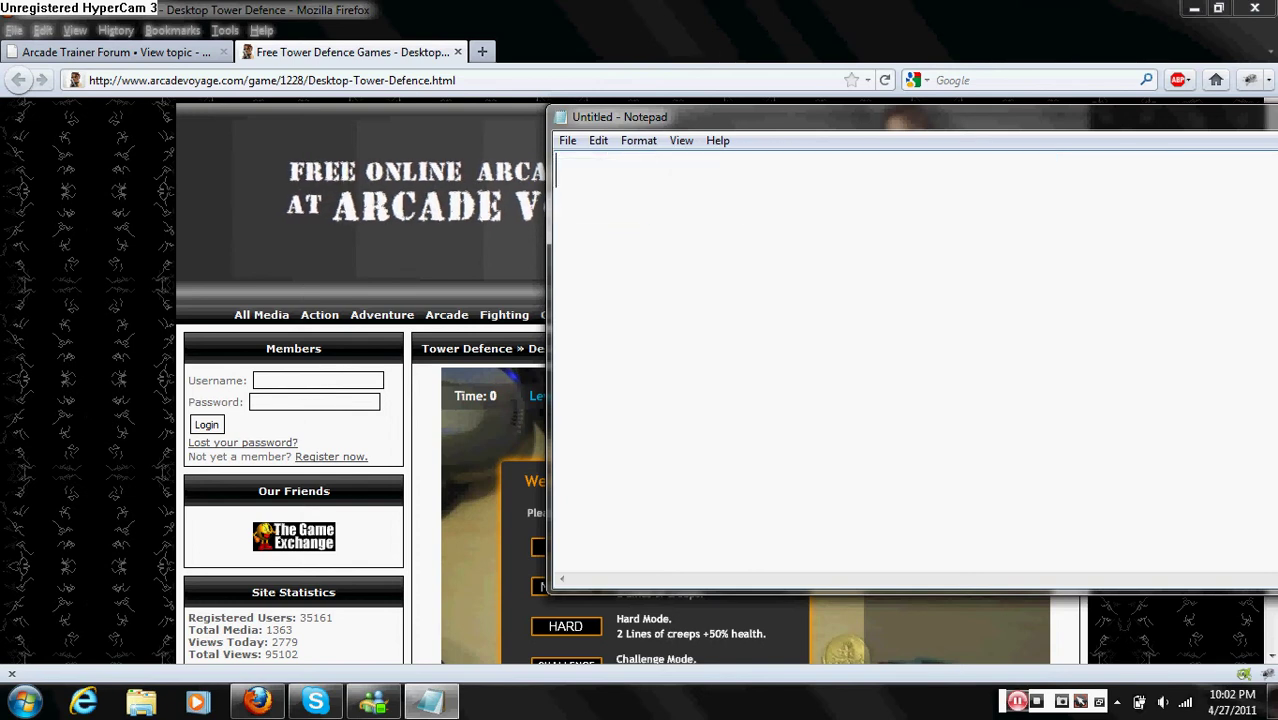
pyautogui.write('I ')
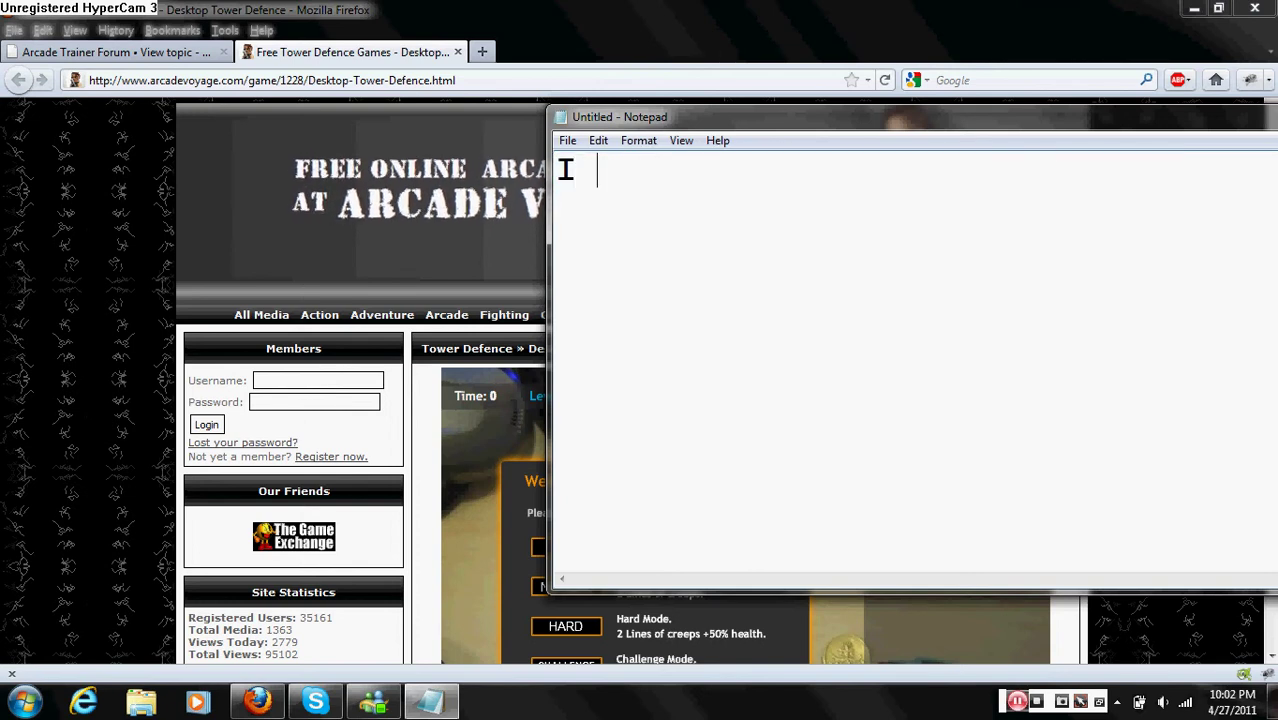
pyautogui.write('will be using ')
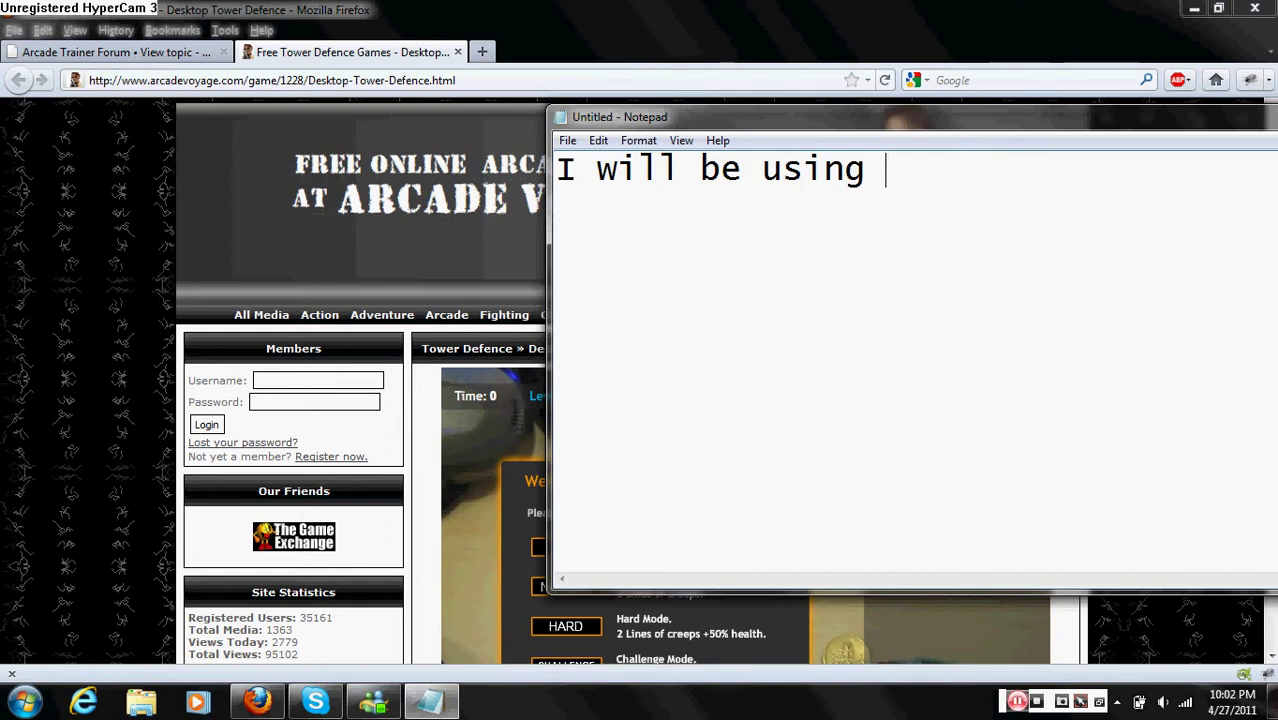
pyautogui.write('desktop')
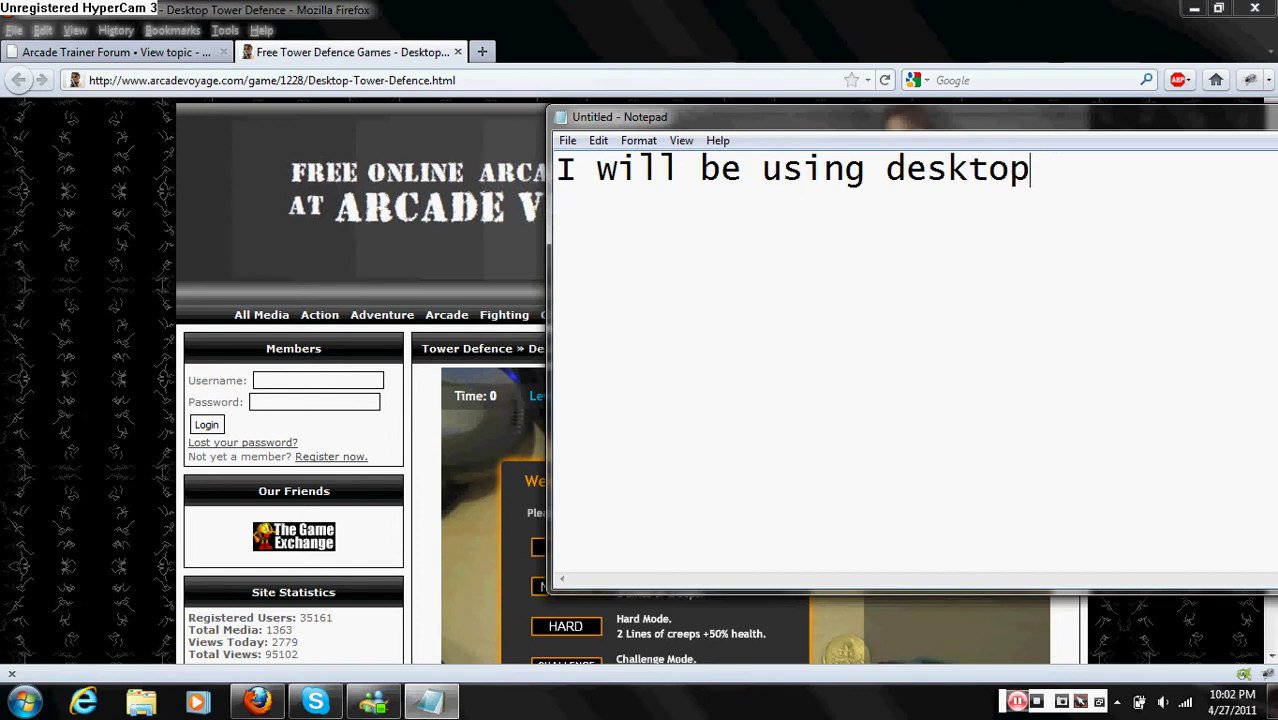
pyautogui.write(' TD')
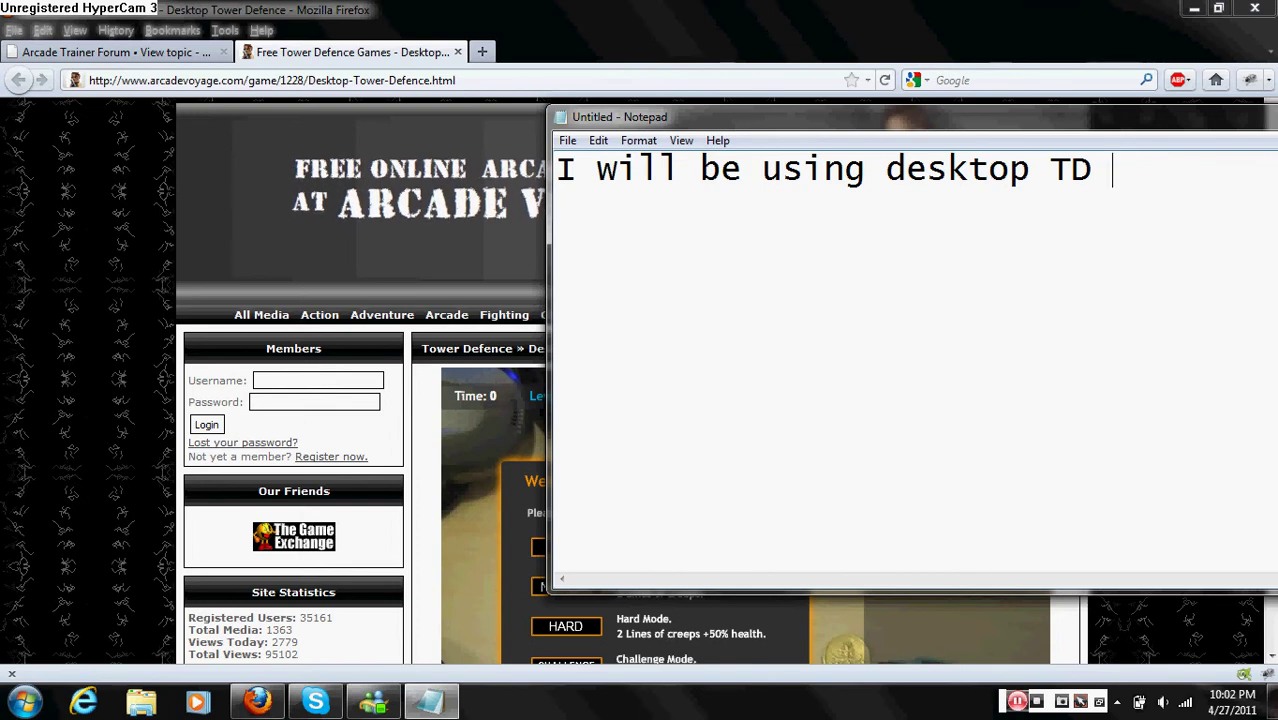
# Replace the whole note with "Step one, get the swf file" and "with ur add on, i use ad block plus" on a second line
pyautogui.hotkey('ctrl', 'a')
pyautogui.press('BackSpace')
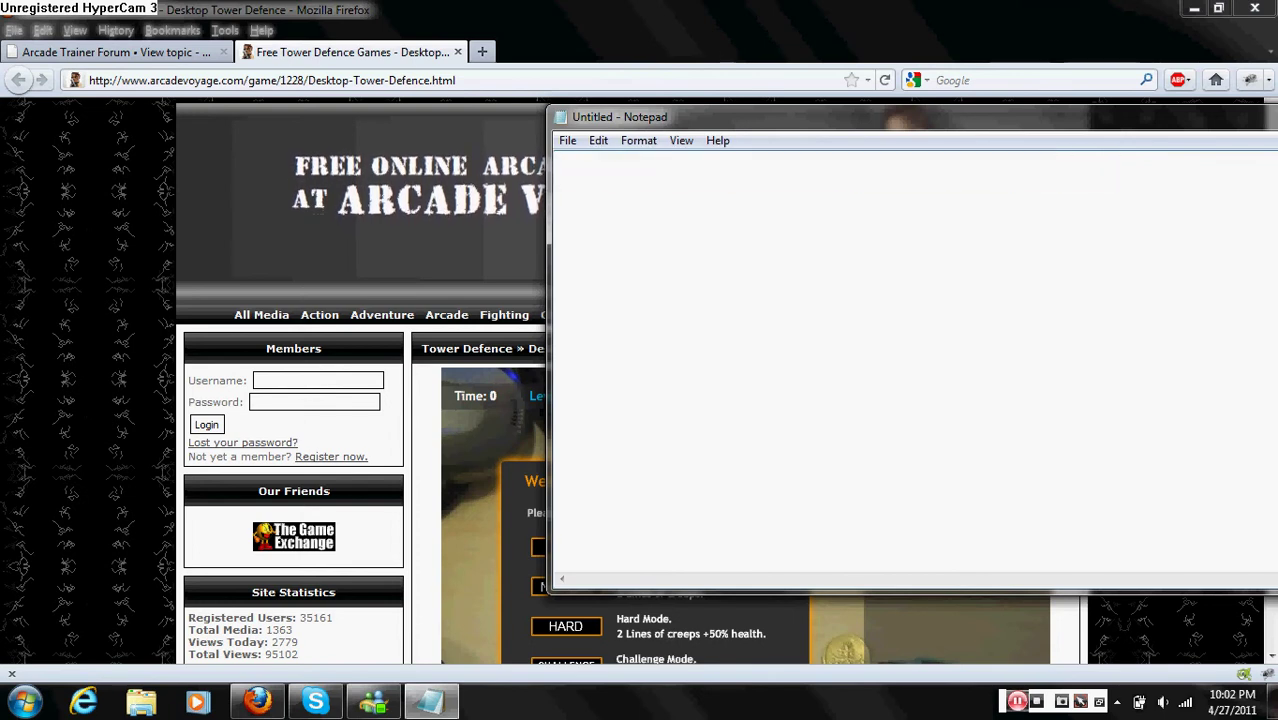
pyautogui.write('Step o')
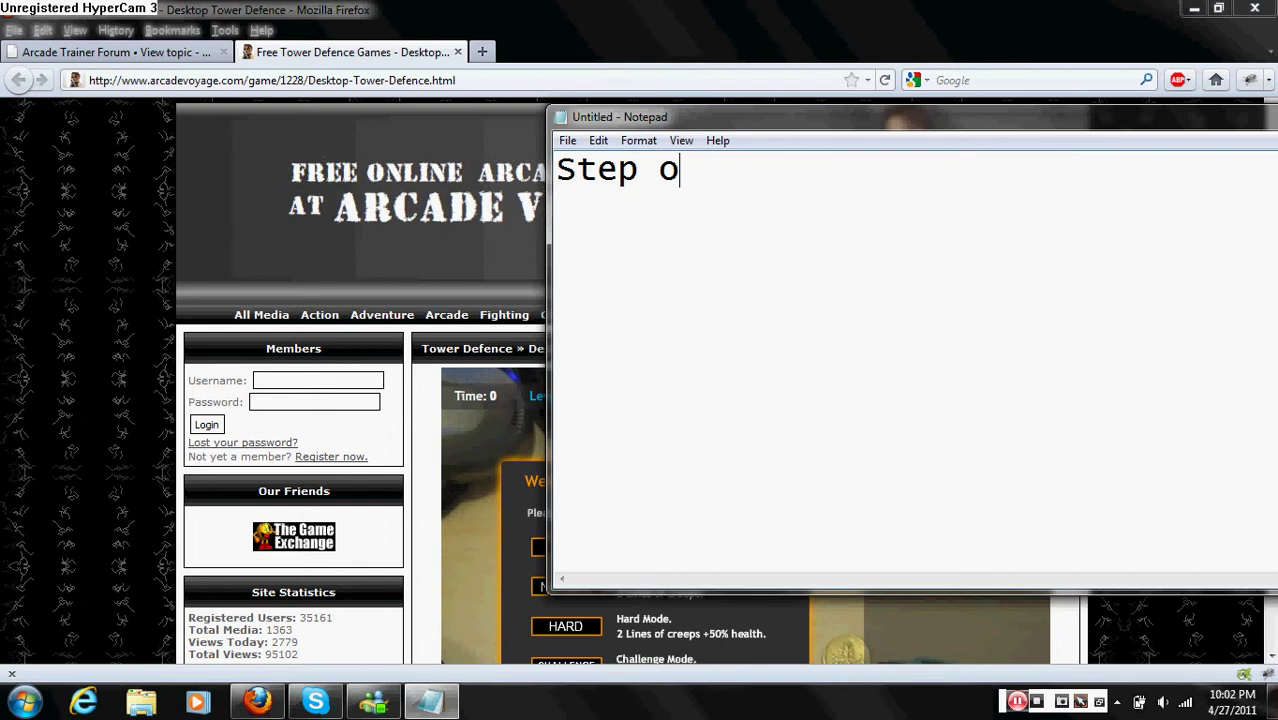
pyautogui.write('ne, get t')
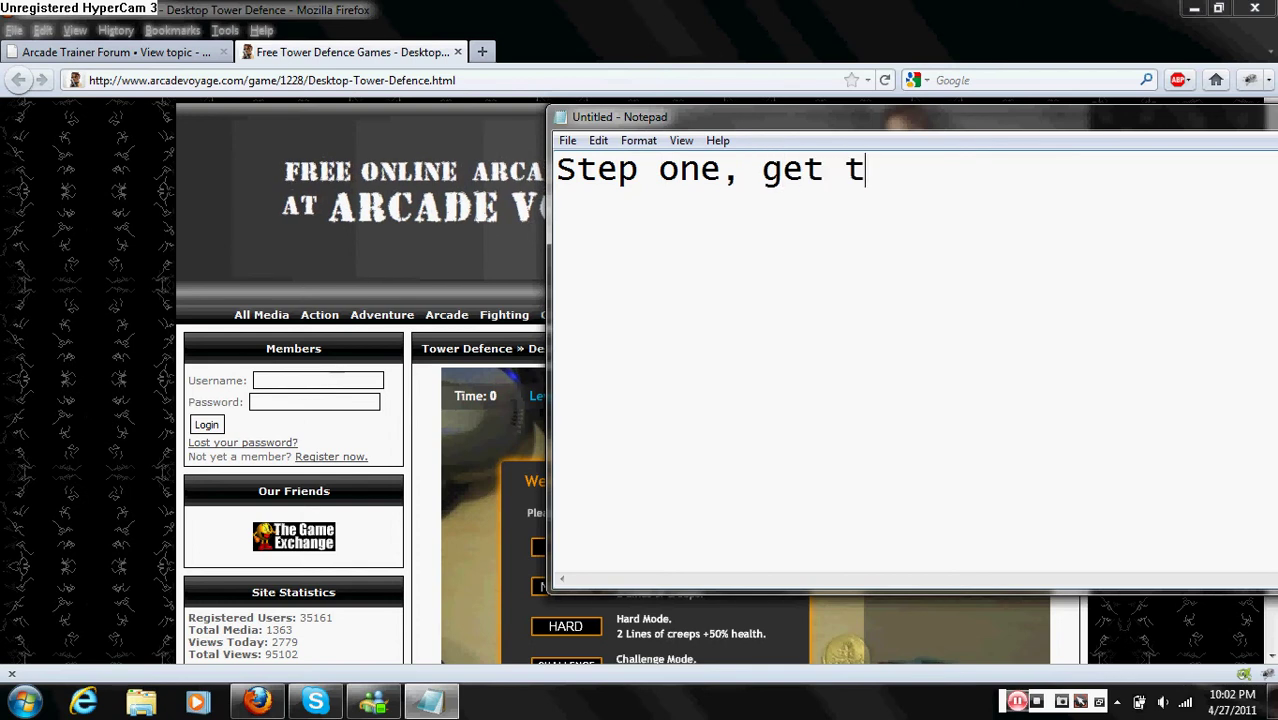
pyautogui.write('he swf file ')
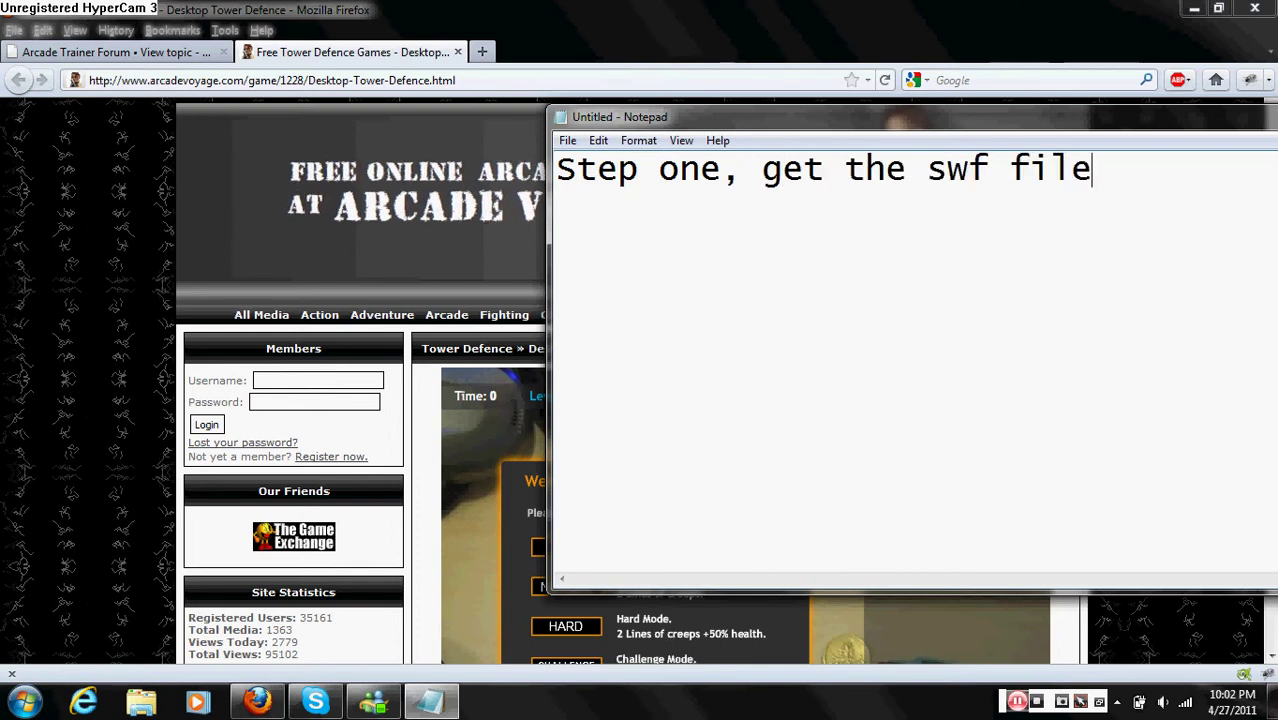
pyautogui.write('with ur')
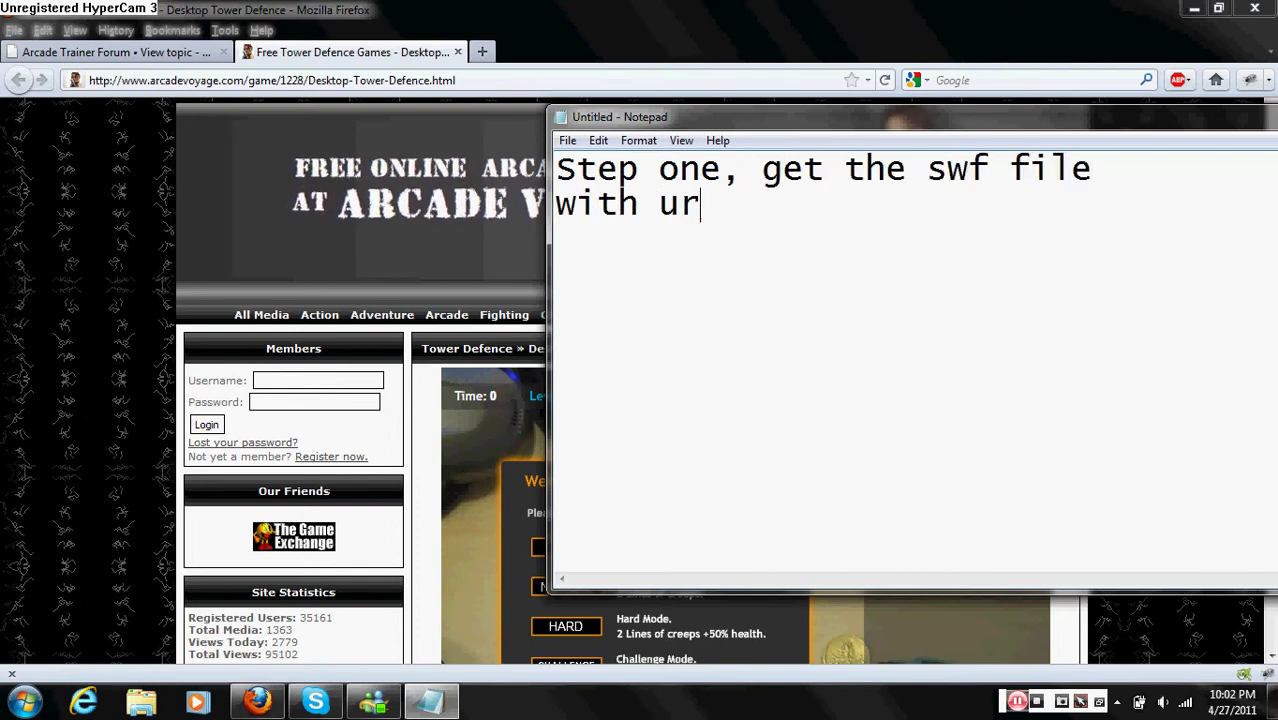
pyautogui.write(' add on, i')
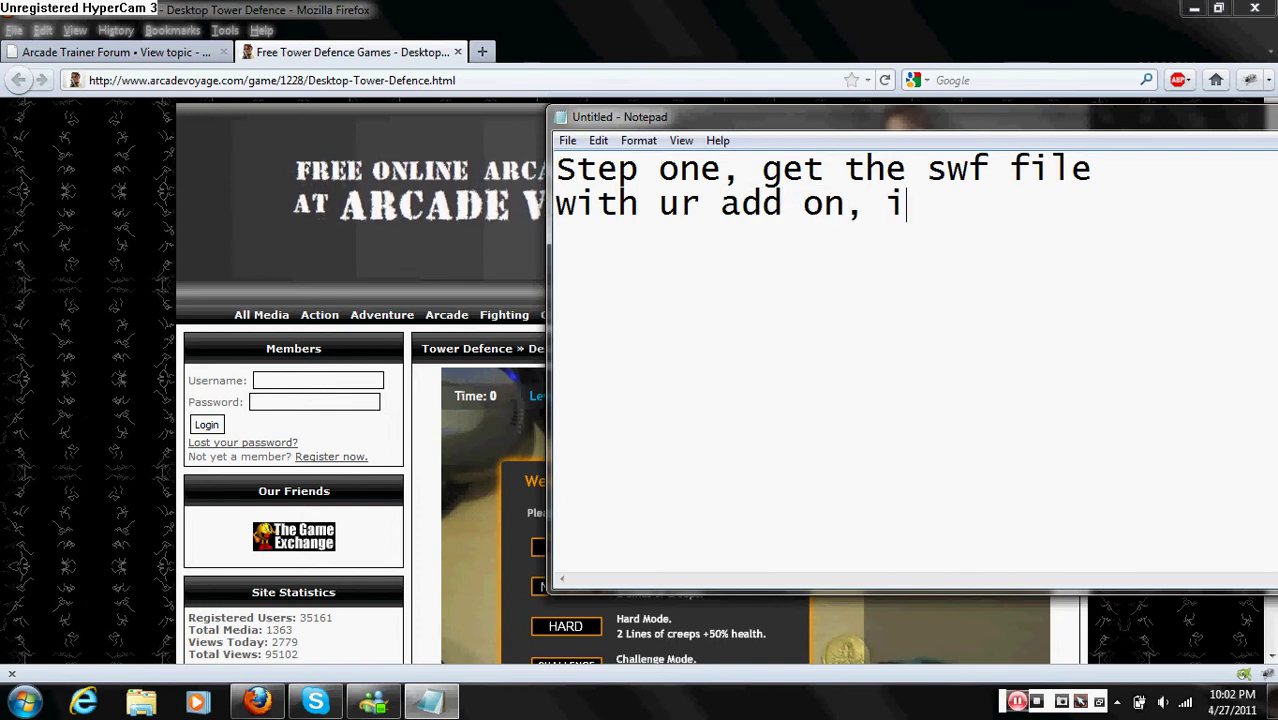
pyautogui.press('BackSpace')
pyautogui.write('i use ad')
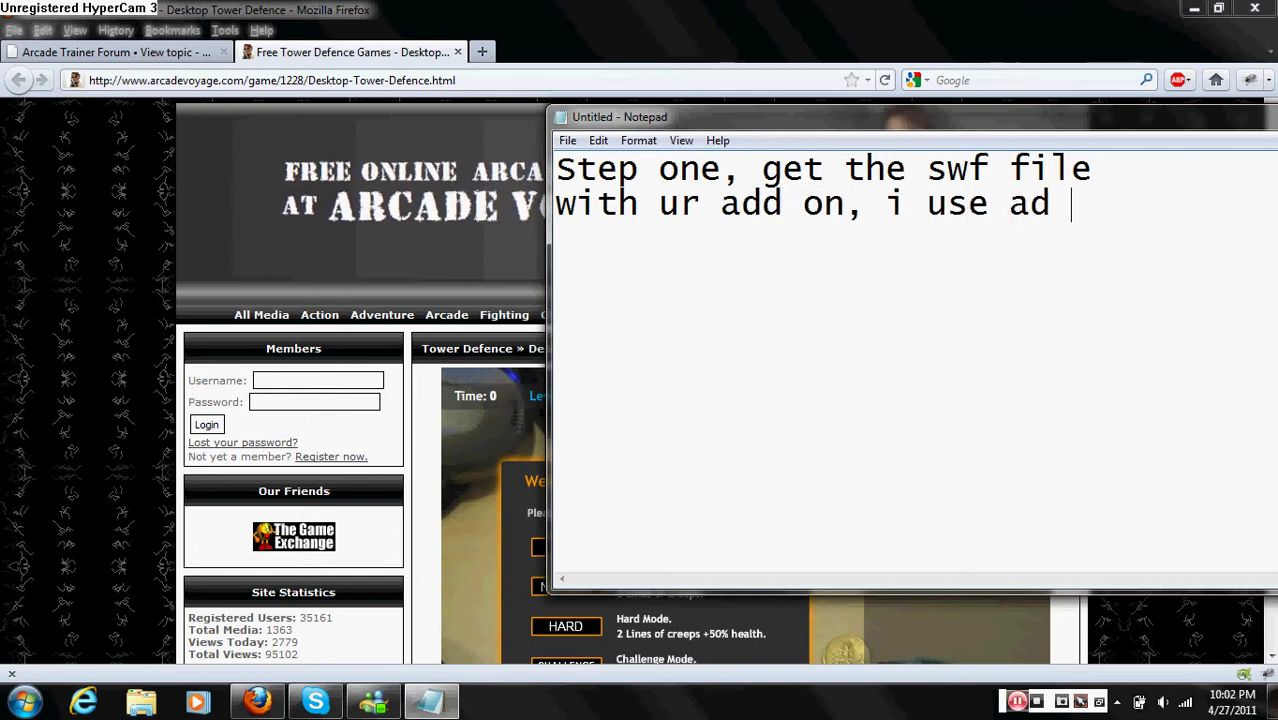
pyautogui.write(' block pl')
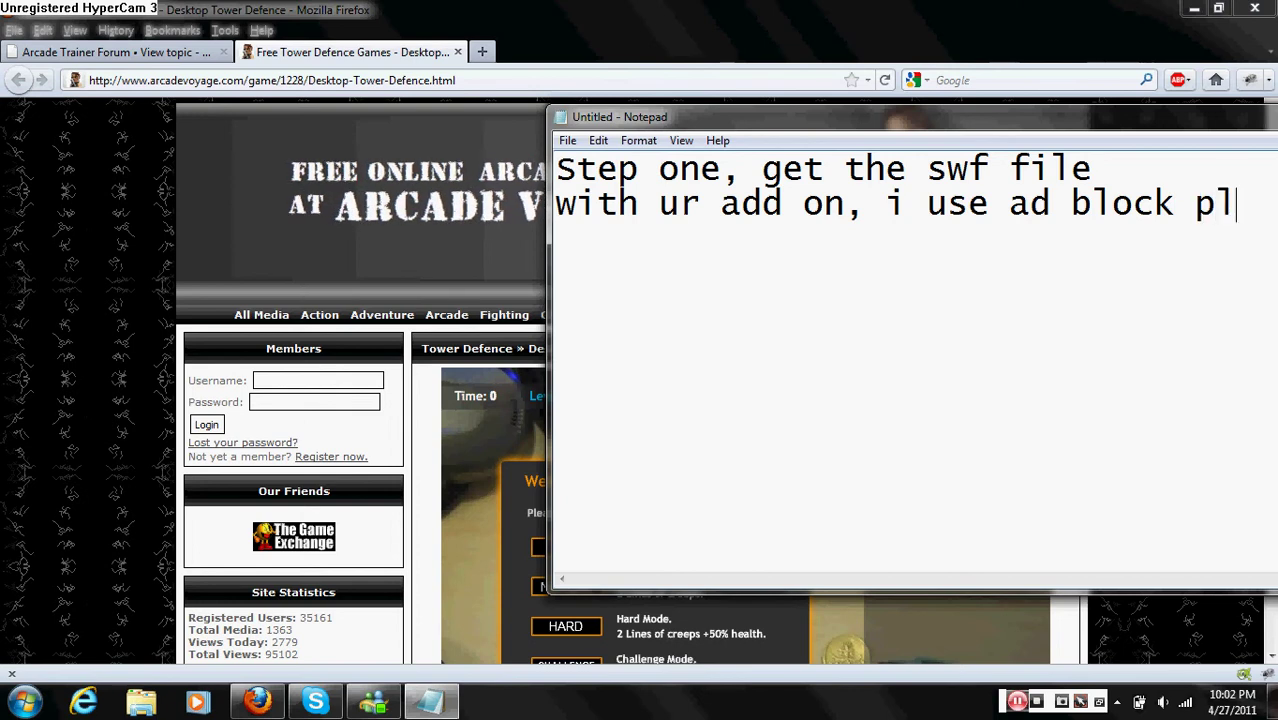
pyautogui.write('us')
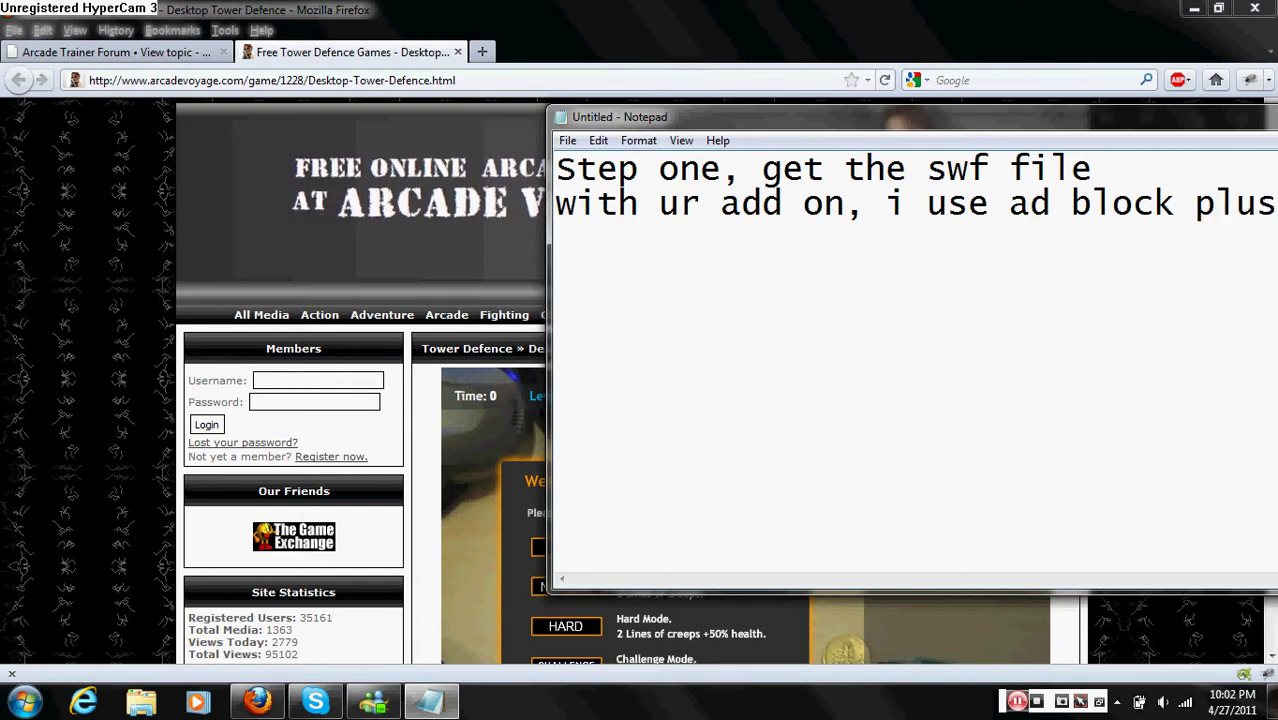
# Clear the whole note and minimize the Notepad window to uncover the Desktop Tower Defence page
pyautogui.hotkey('ctrl', 'a')
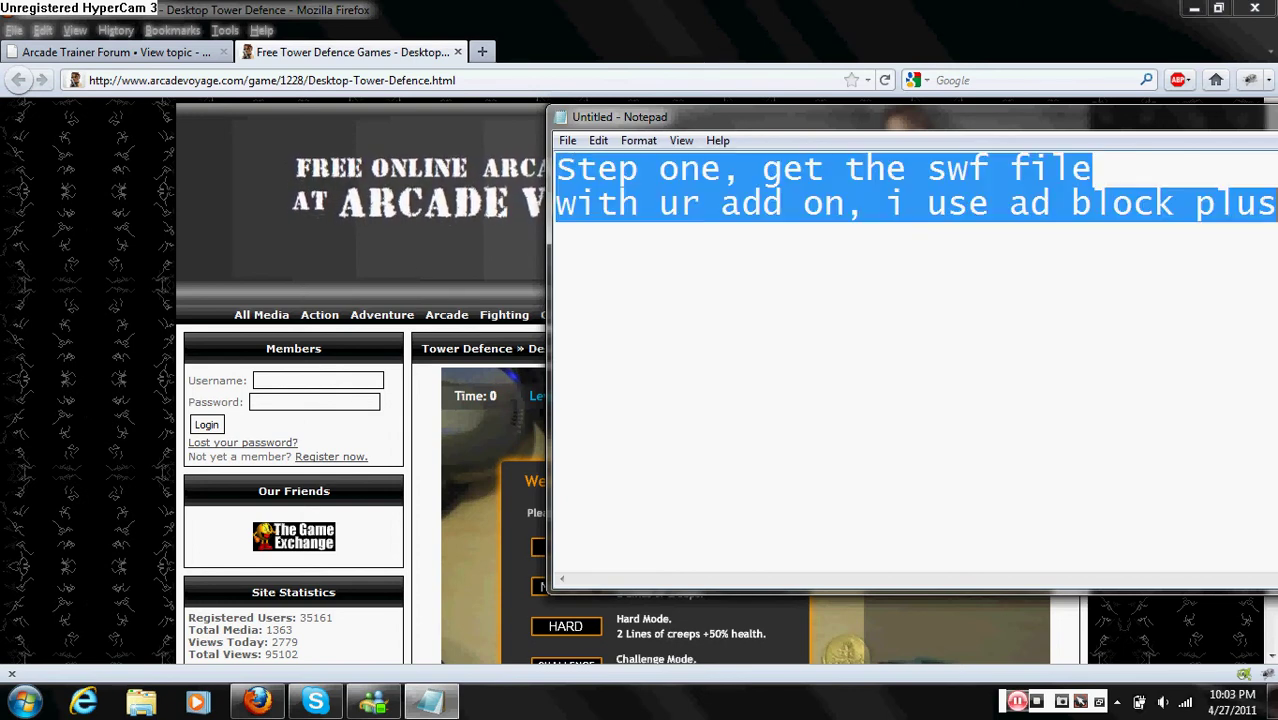
pyautogui.press('BackSpace')
pyautogui.moveTo(1115, 113); pyautogui.dragTo(899, 151)
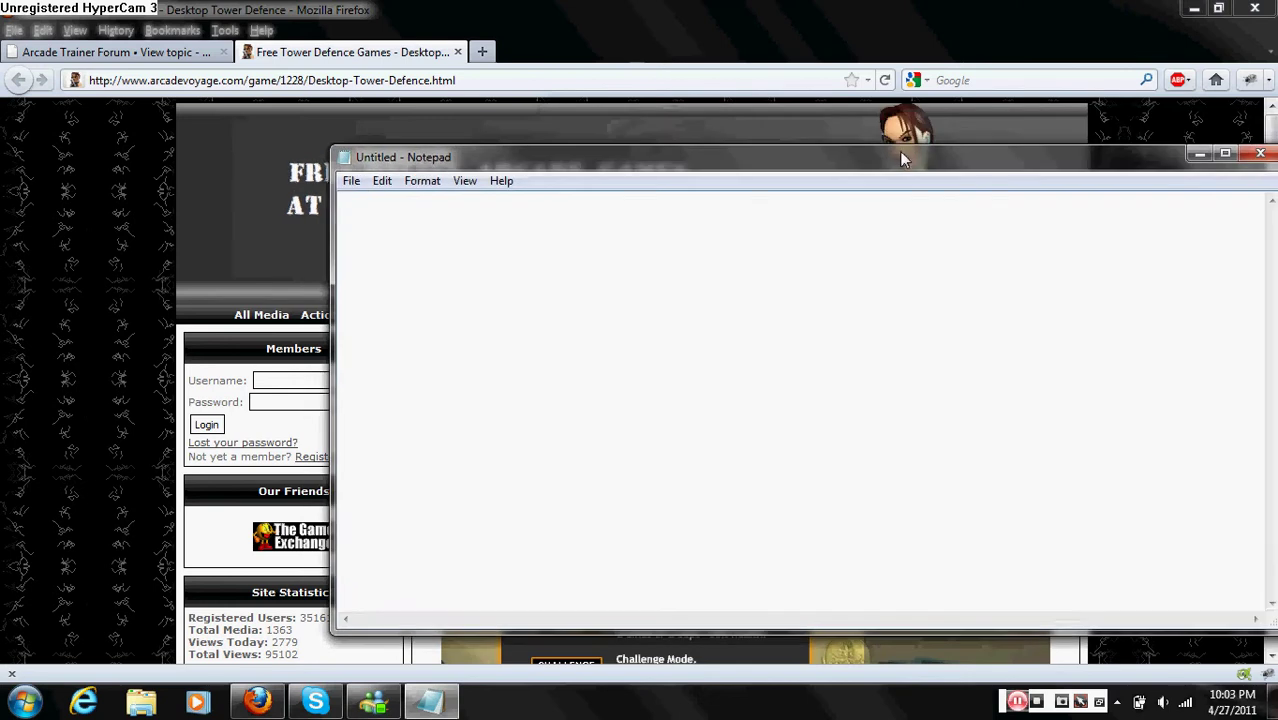
pyautogui.click(1198, 156)
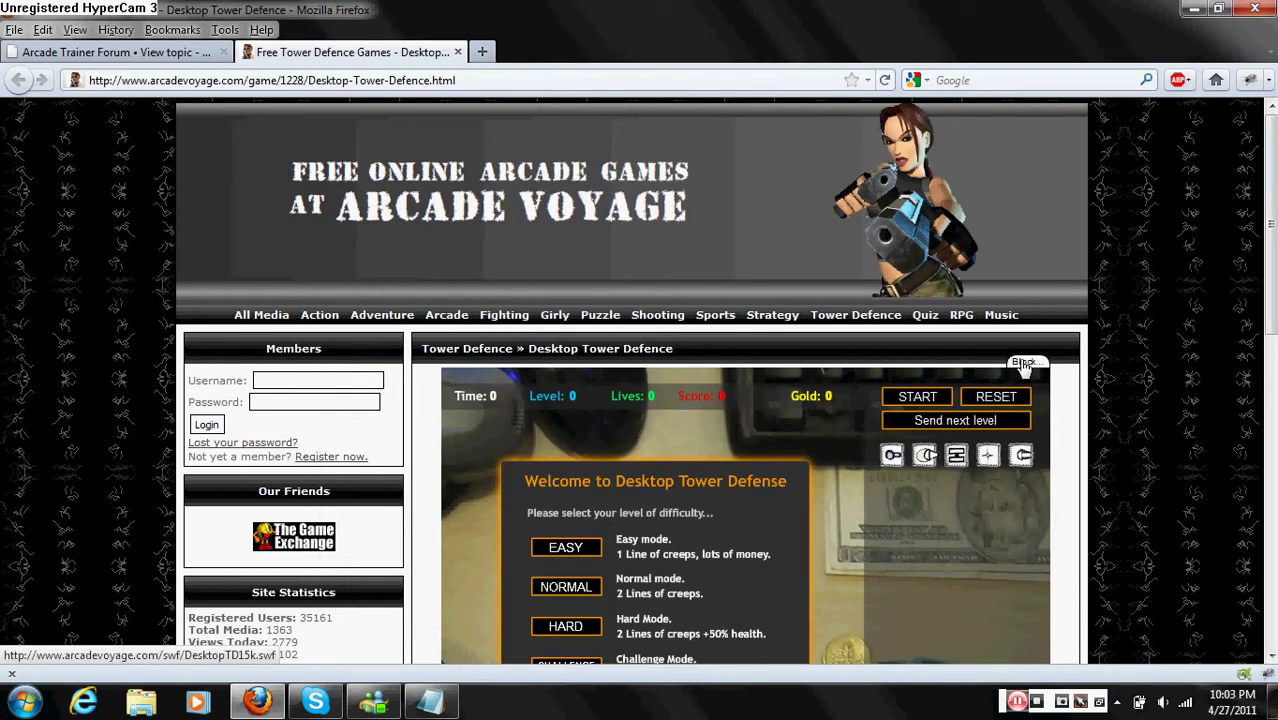
# Copy the game's SWF address from the custom pattern of a new Adblock Plus filter rule, and cancel the rule
pyautogui.click(1024, 364)
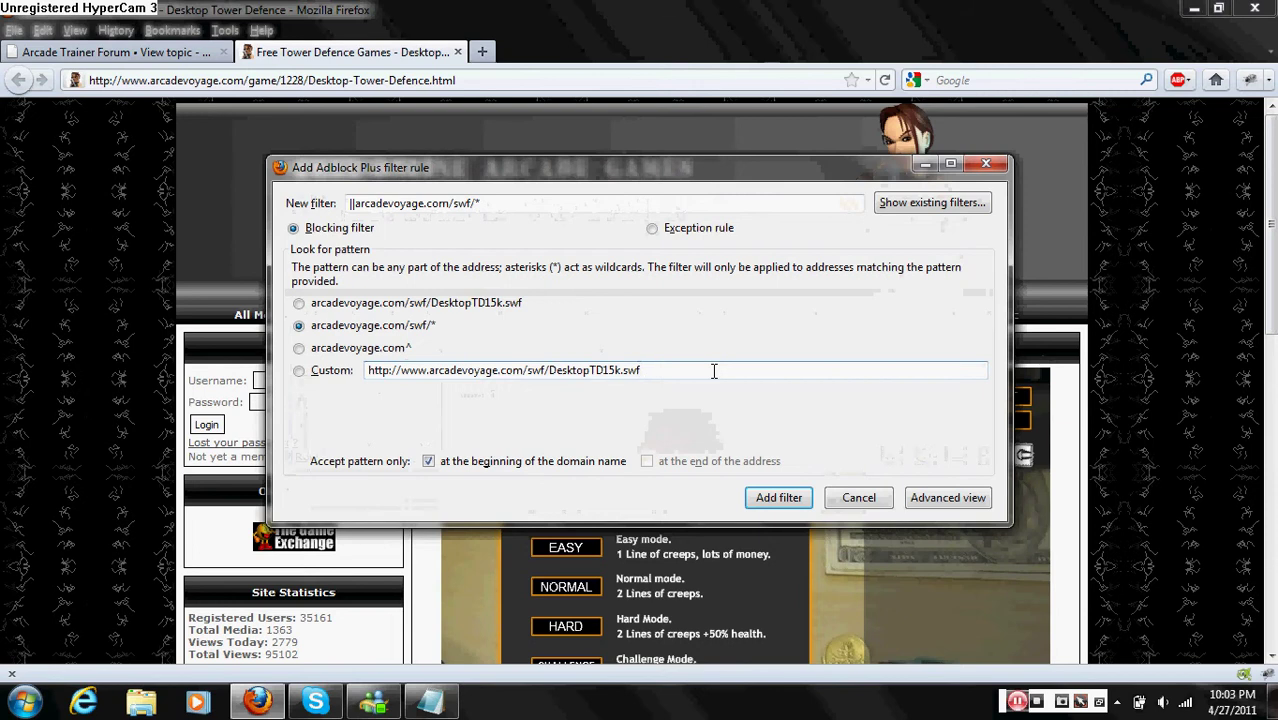
pyautogui.tripleClick(713, 371)
pyautogui.hotkey('ctrl', 'c')
pyautogui.press('BackSpace')
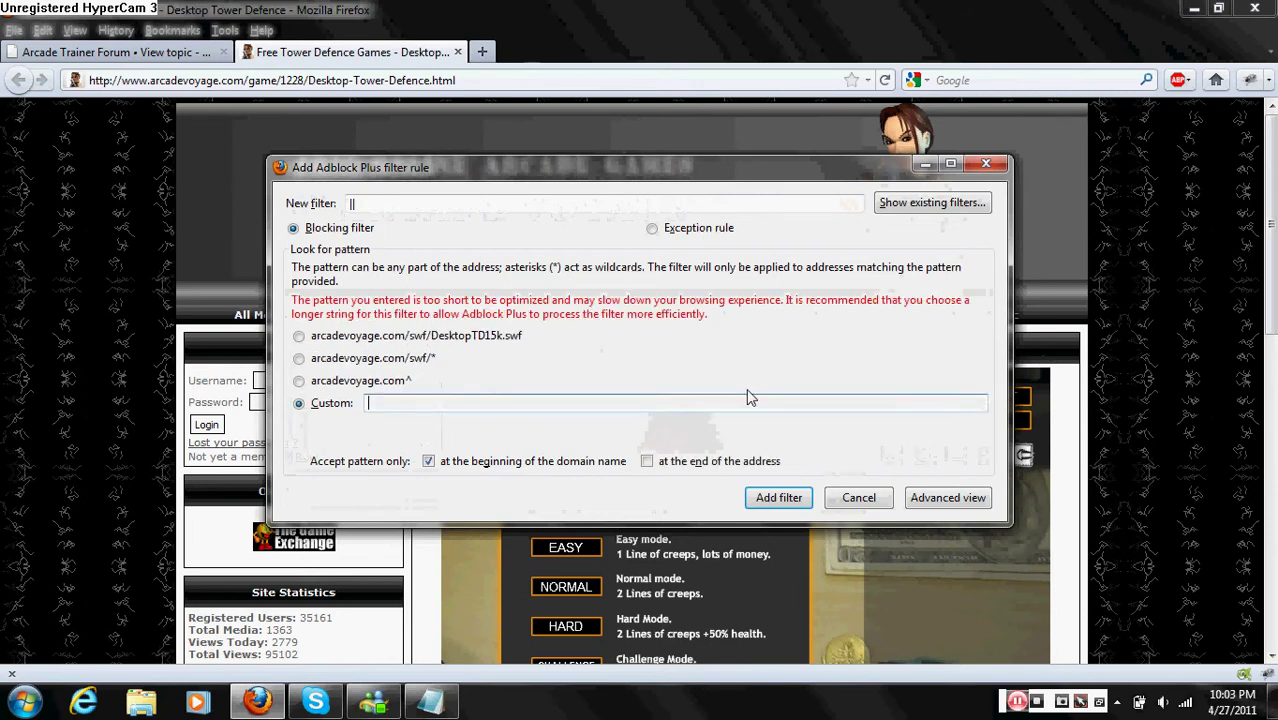
pyautogui.click(846, 498)
pyautogui.click(643, 79)
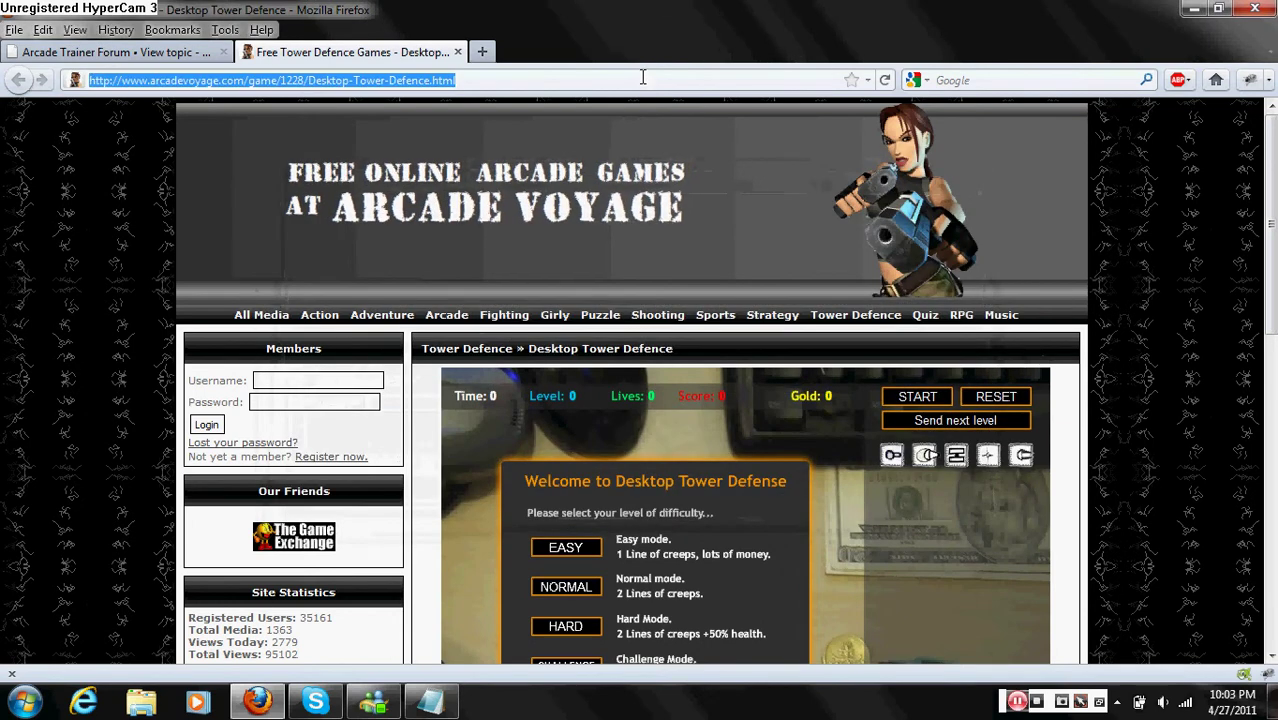
pyautogui.hotkey('ctrl', 'v')
pyautogui.press('Return')
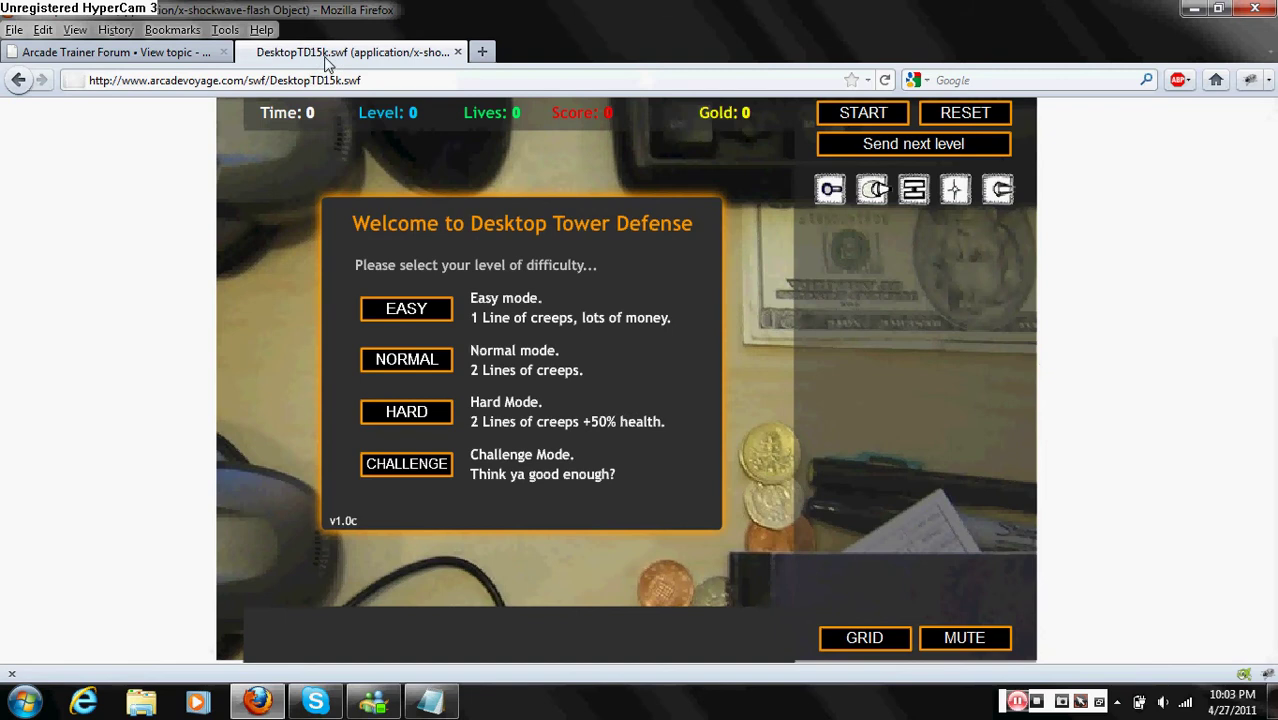
# Save the loaded game page to the Desktop as the SWF movie DesktopTD15k
pyautogui.click(10, 28)
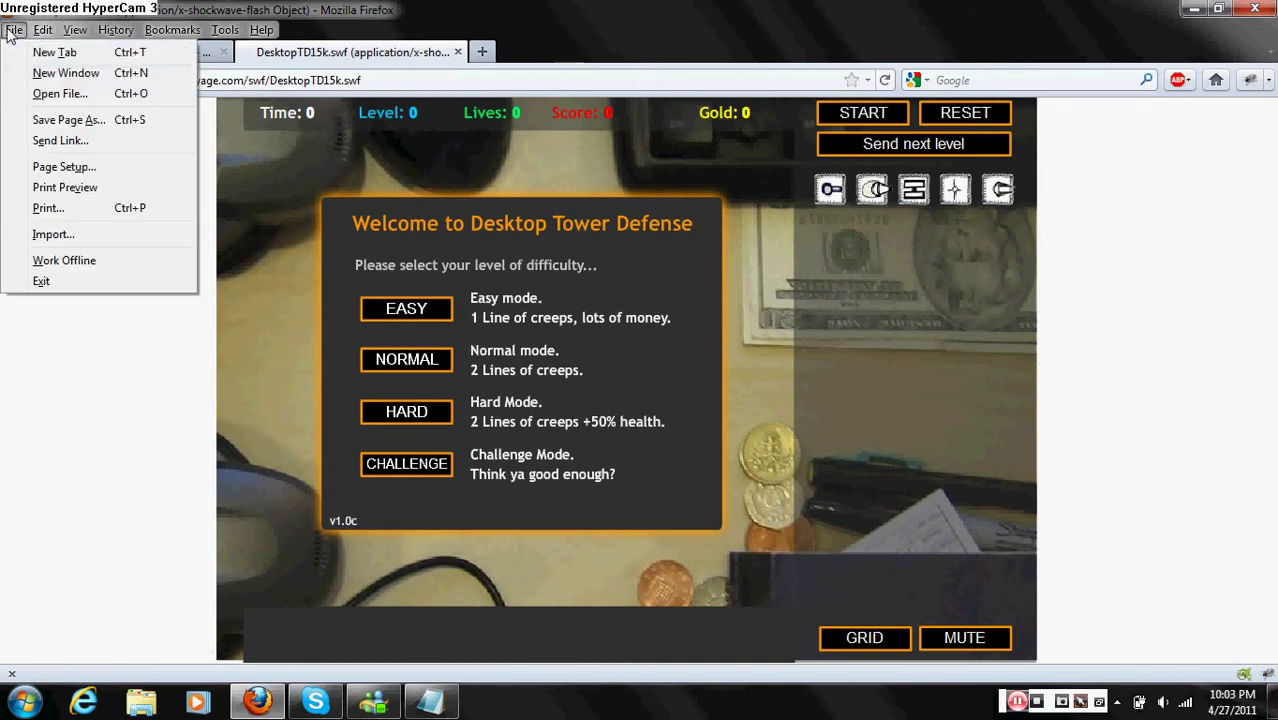
pyautogui.click(45, 122)
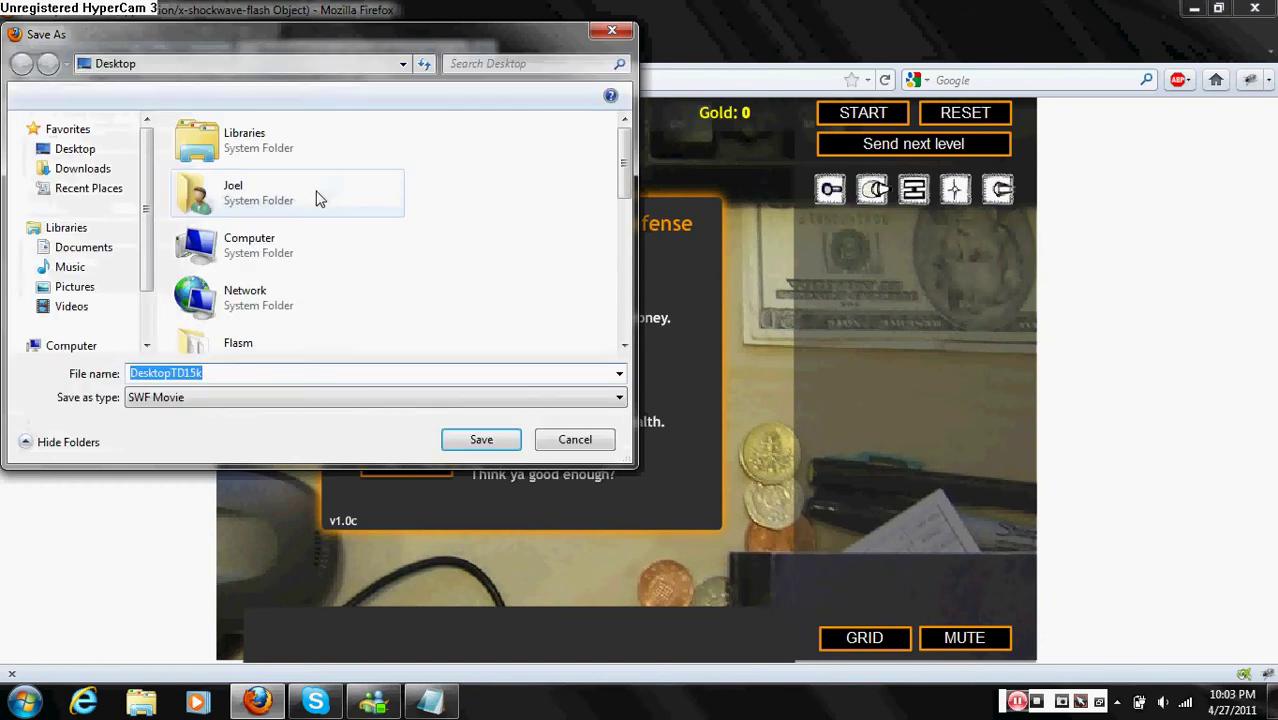
pyautogui.scroll(-2, 68, 140)
pyautogui.scroll(3, 148, 225)
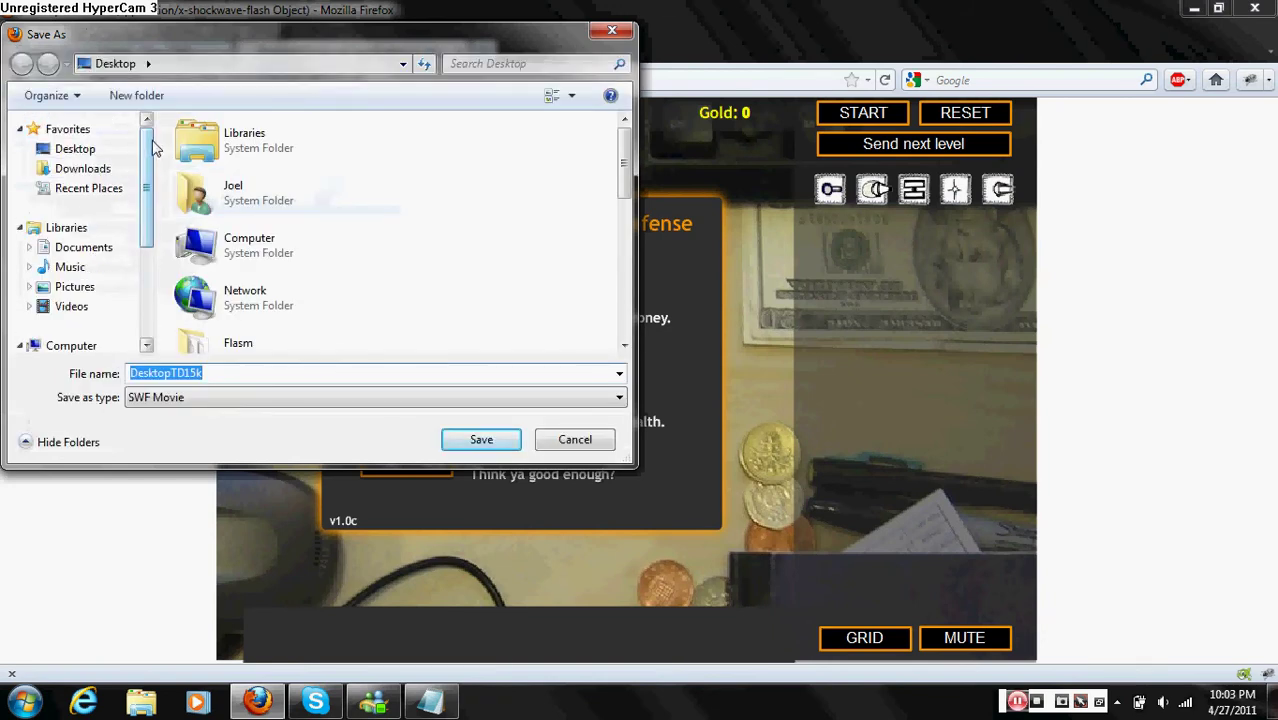
pyautogui.click(78, 149)
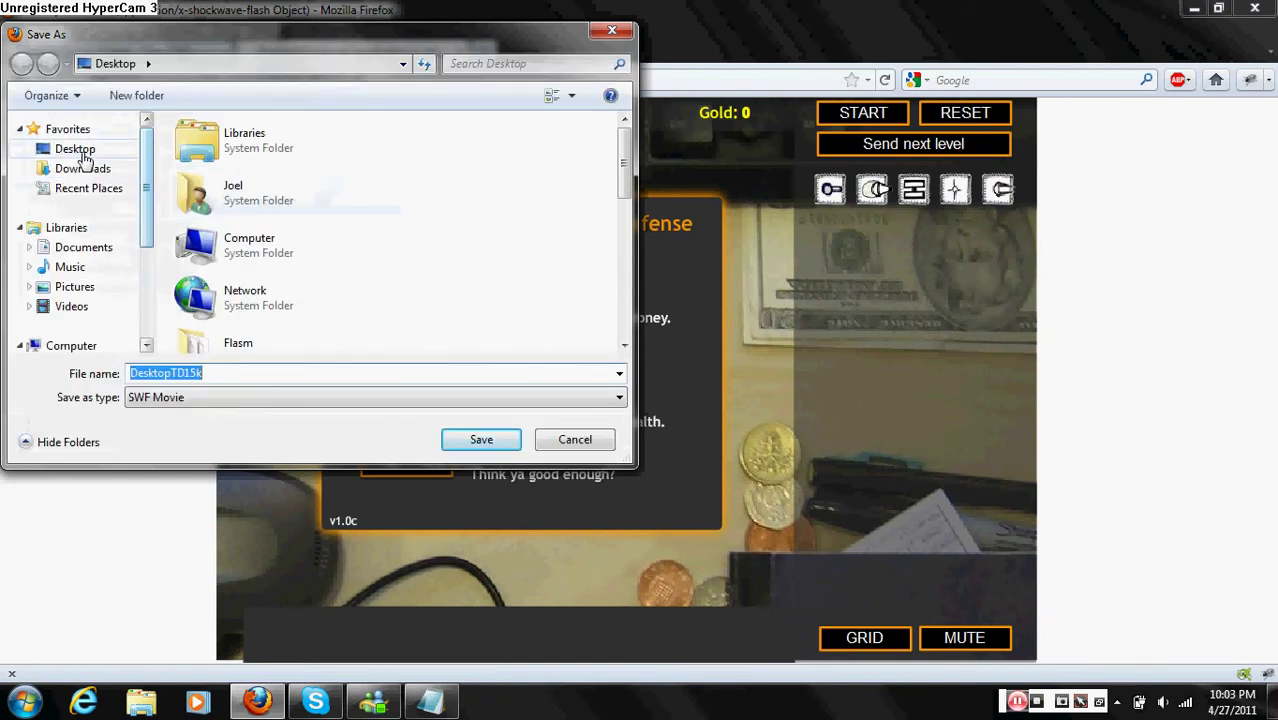
pyautogui.click(470, 441)
# Write "Save the file to the desktop" in the empty Notepad note
pyautogui.click(432, 703)
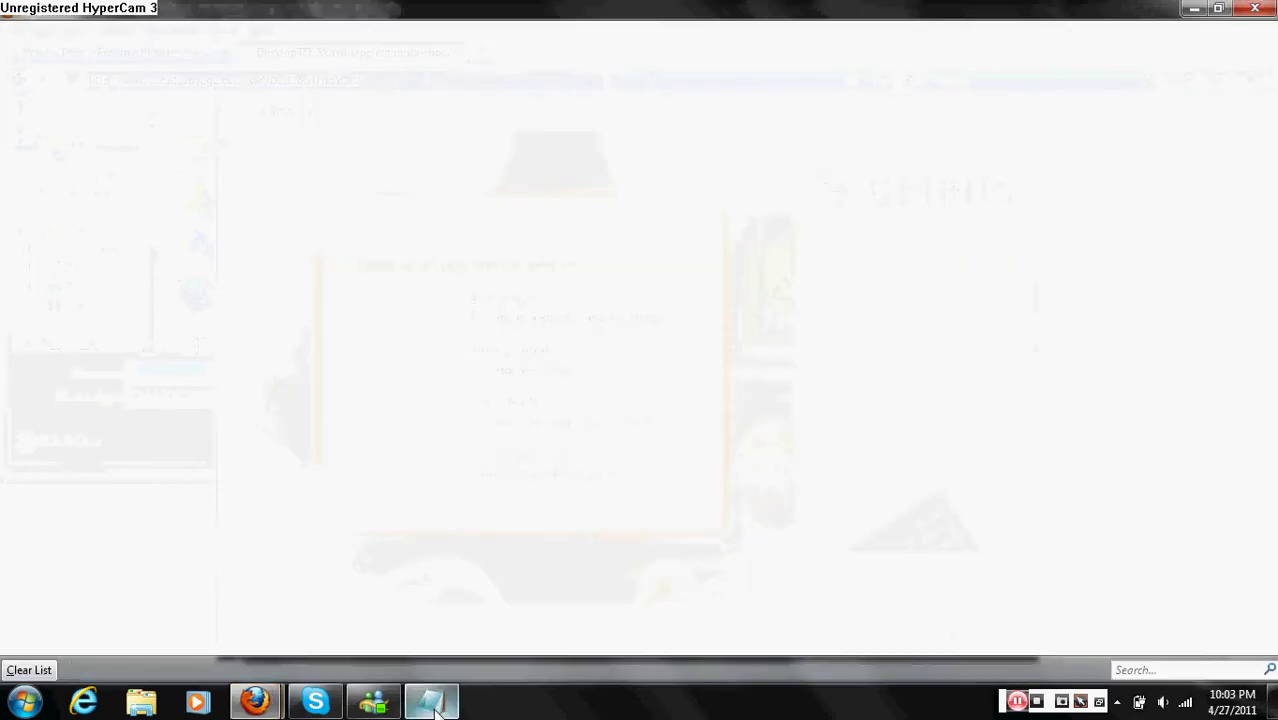
pyautogui.click(432, 705)
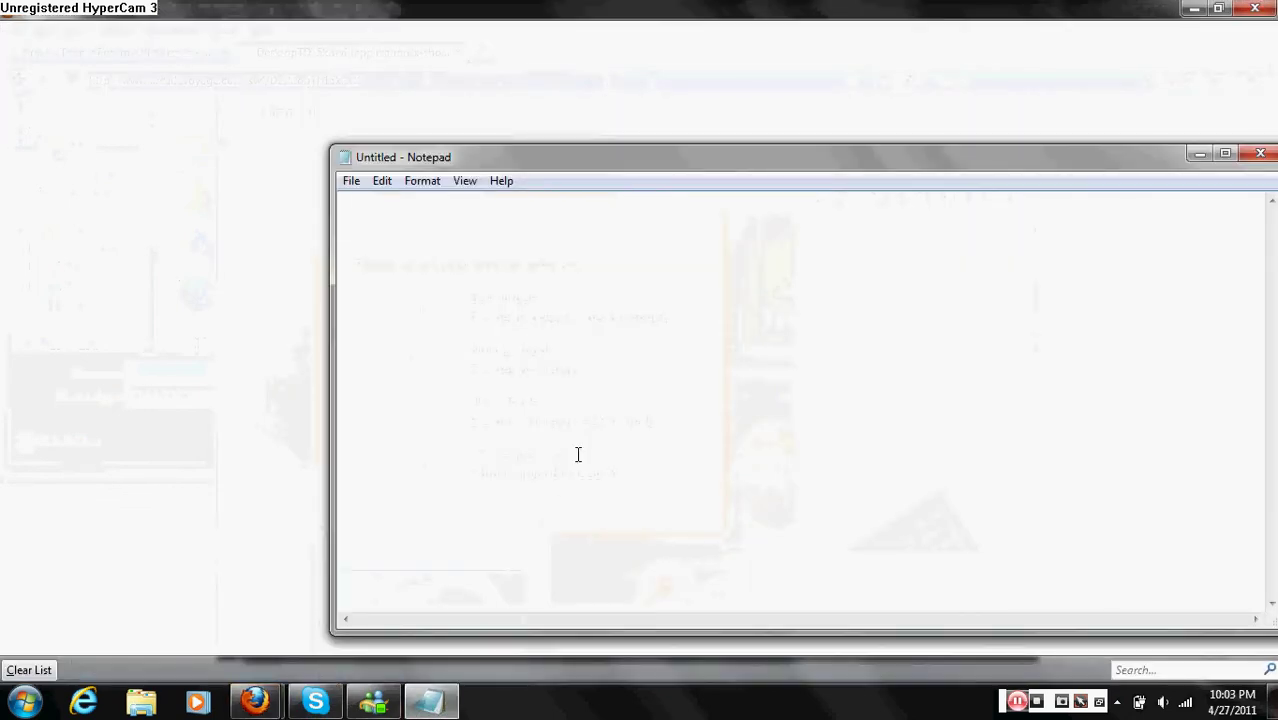
pyautogui.write('Sa')
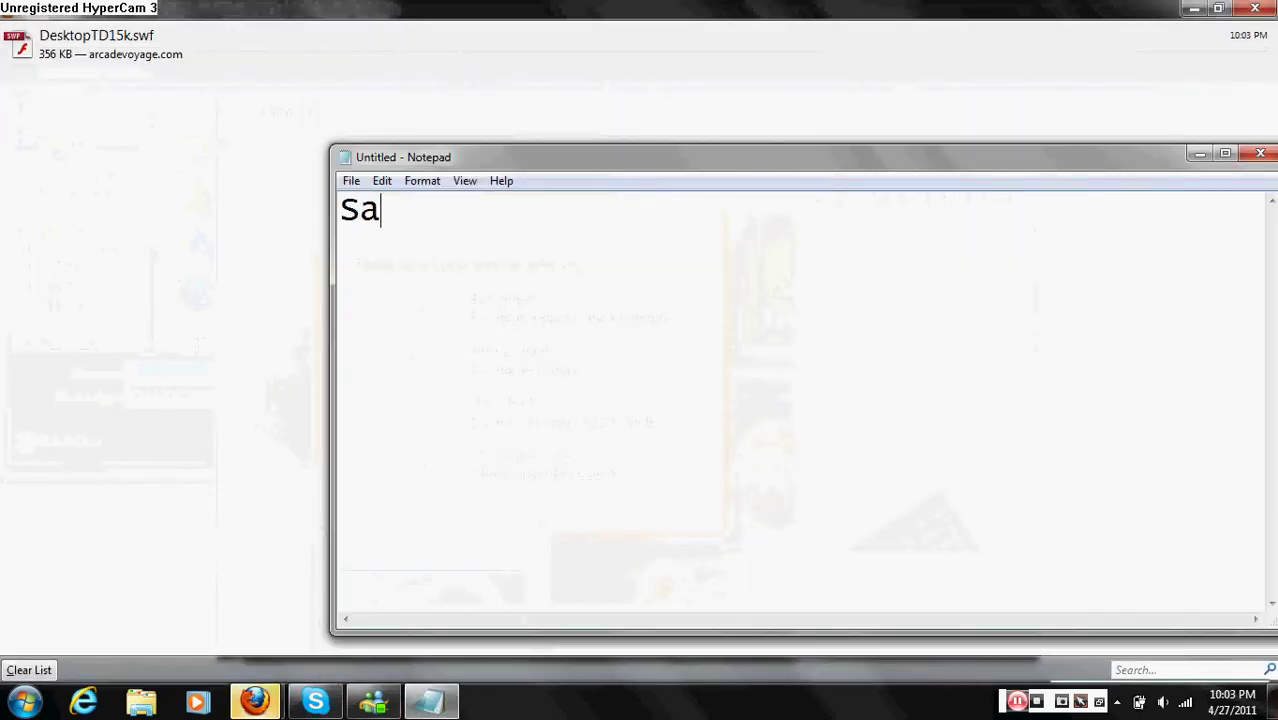
pyautogui.write('ve the file t')
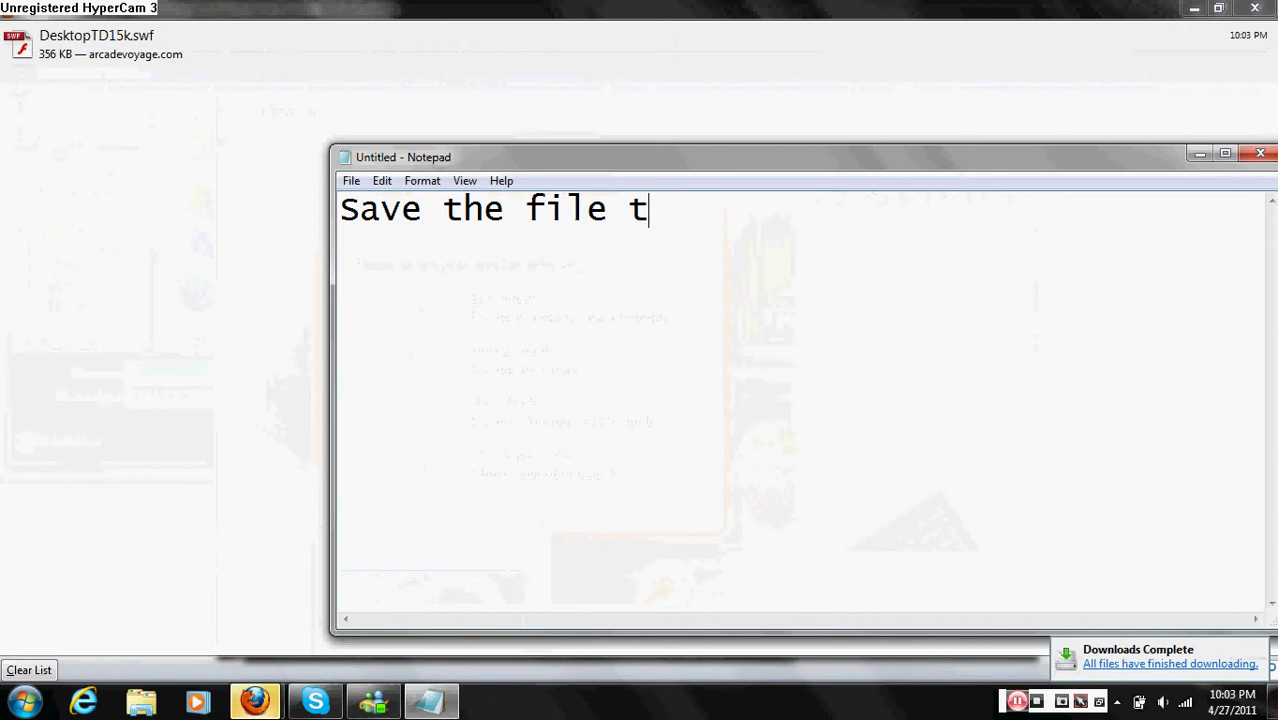
pyautogui.write('o the desktop')
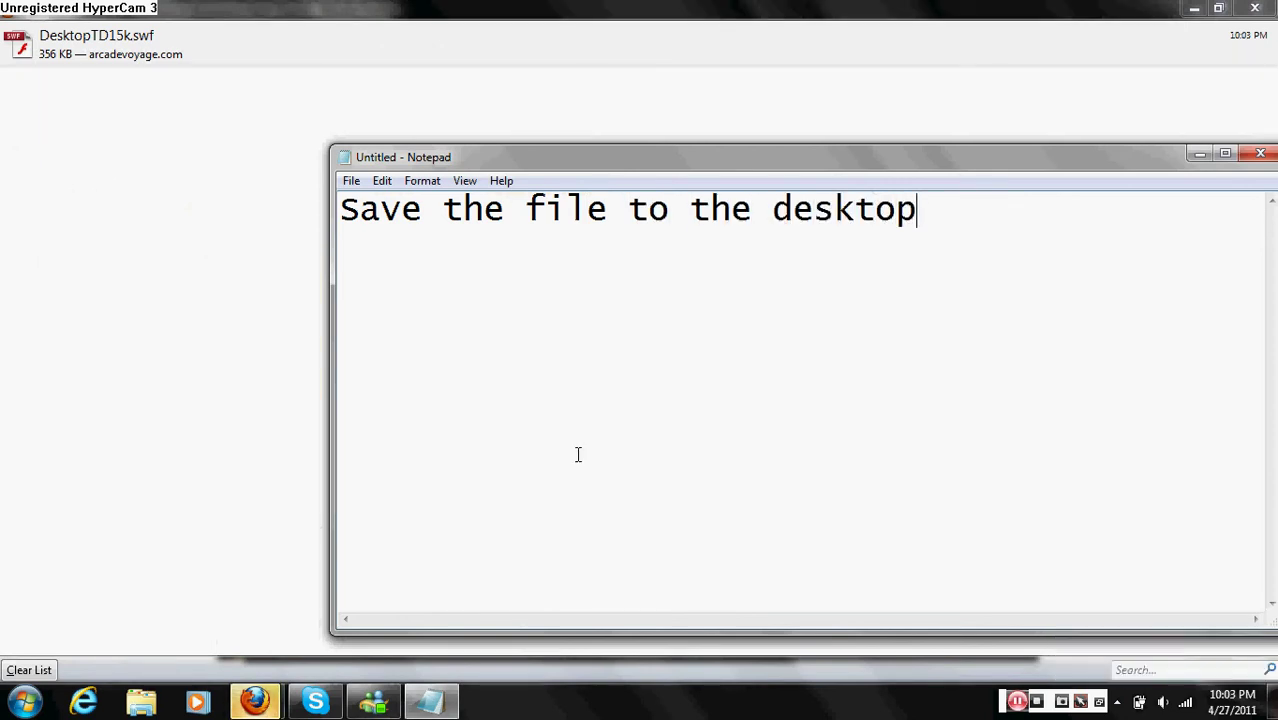
# Replace the note with "When you download flasm" and "put all the stuff in a folder on your desktop" on a second line
pyautogui.hotkey('ctrl', 'a')
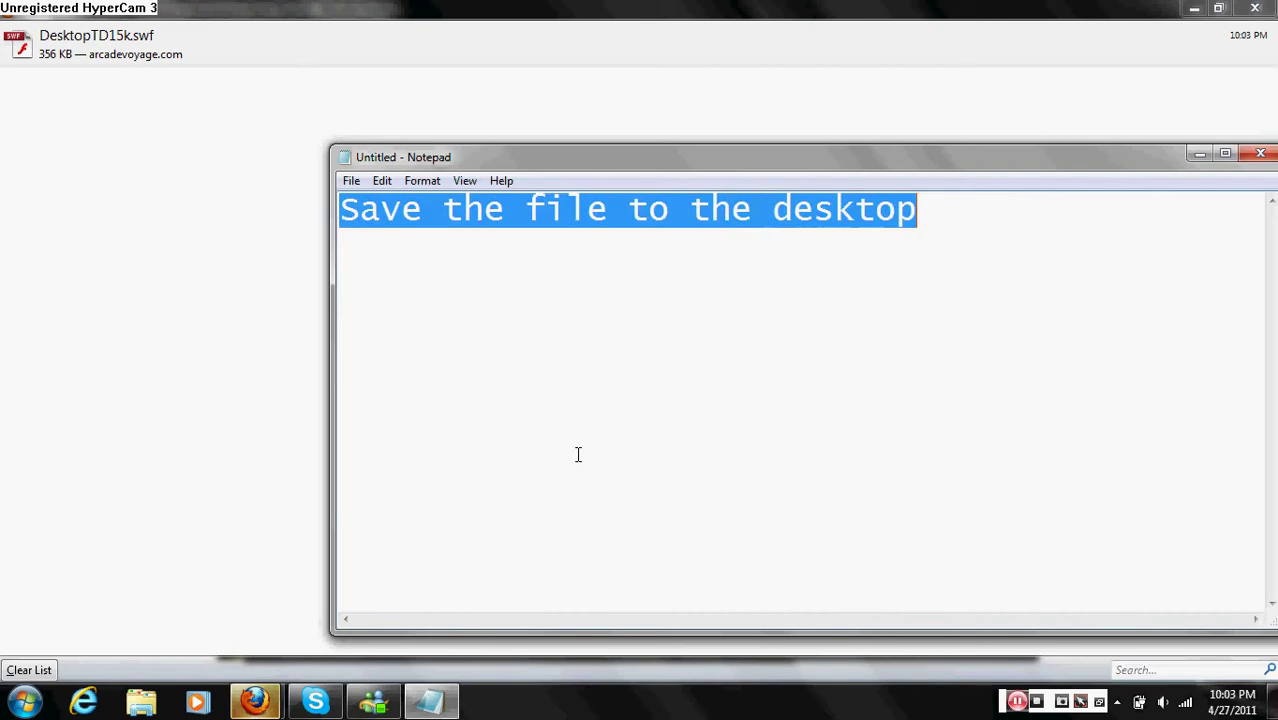
pyautogui.press('BackSpace')
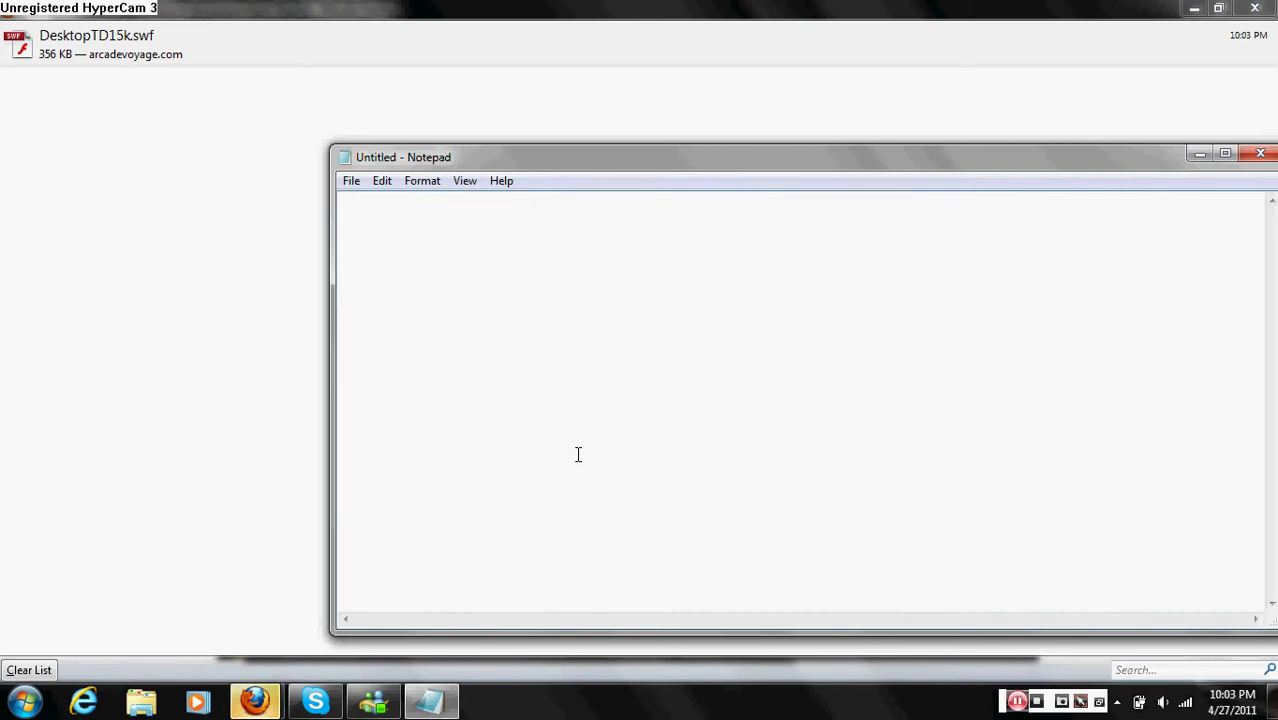
pyautogui.write('When yo')
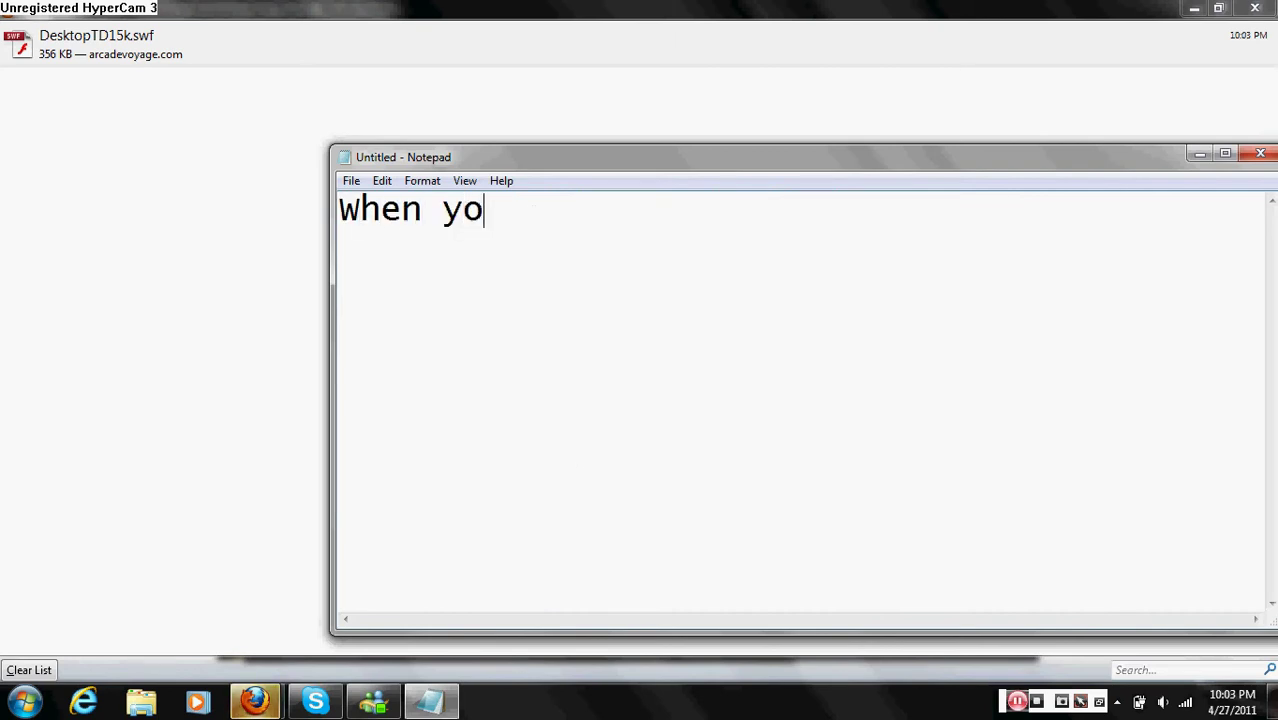
pyautogui.write('u download')
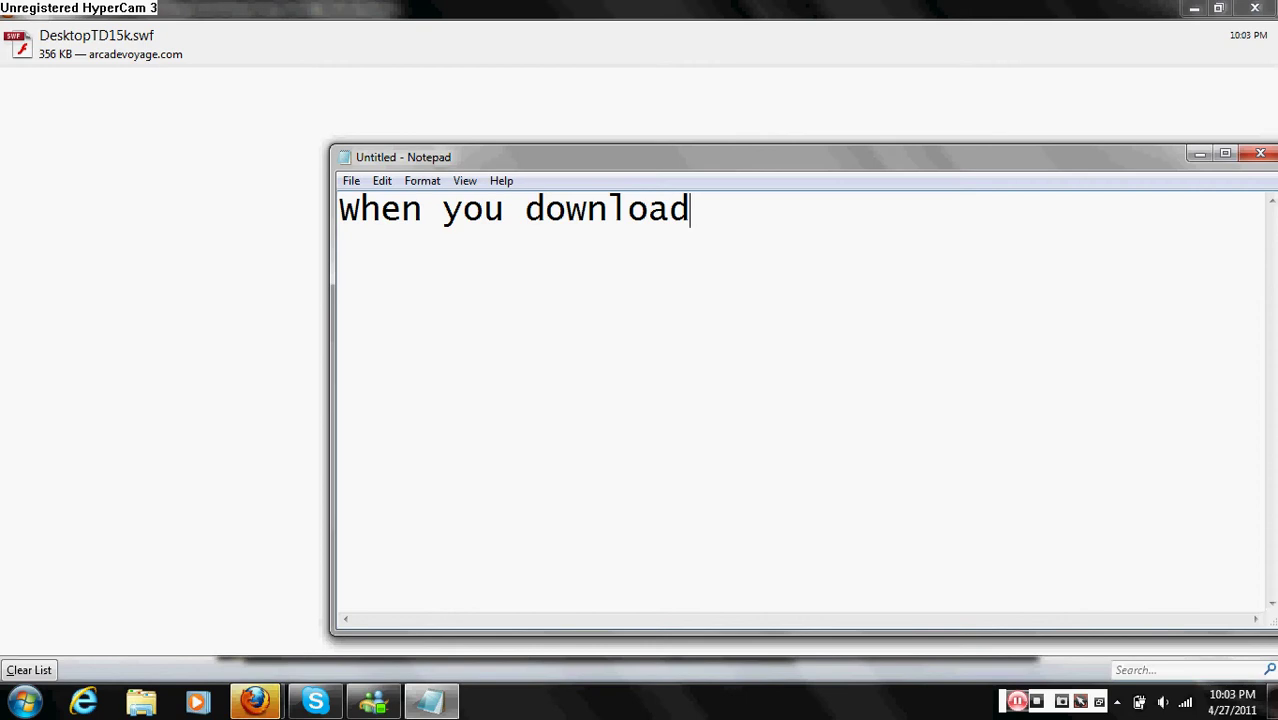
pyautogui.write(' flasm')
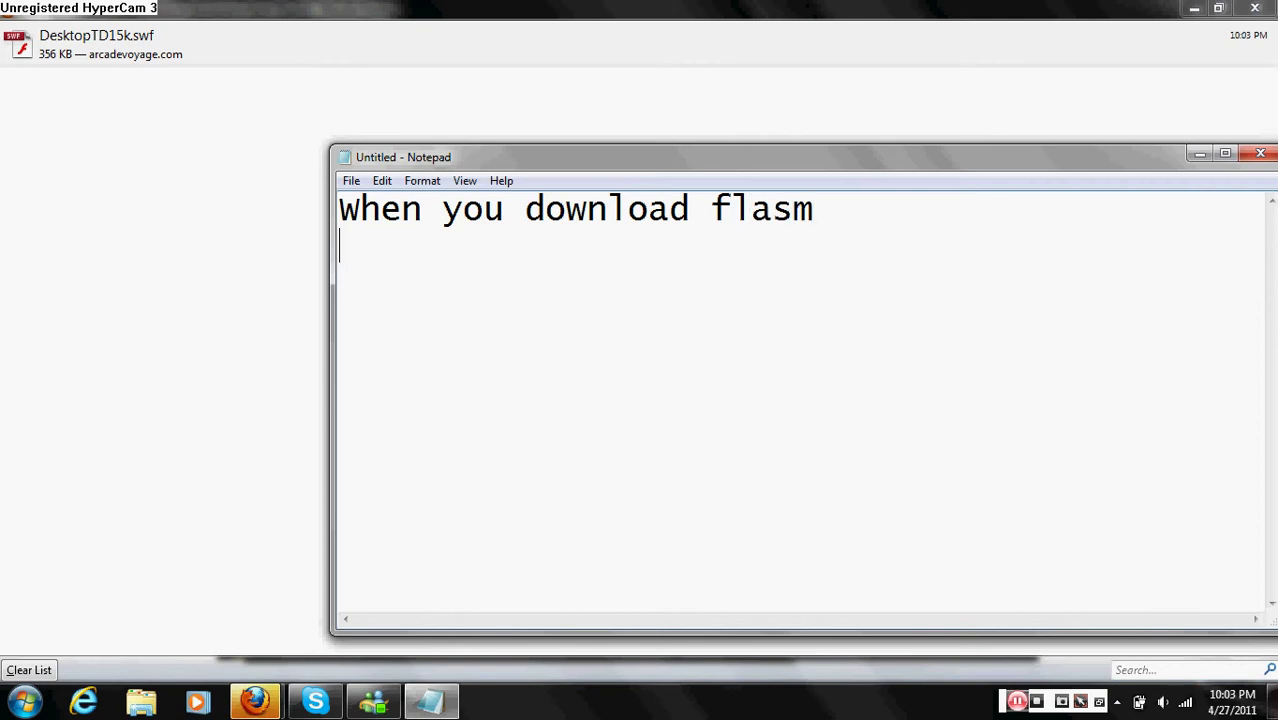
pyautogui.press('Return')
pyautogui.write('put ')
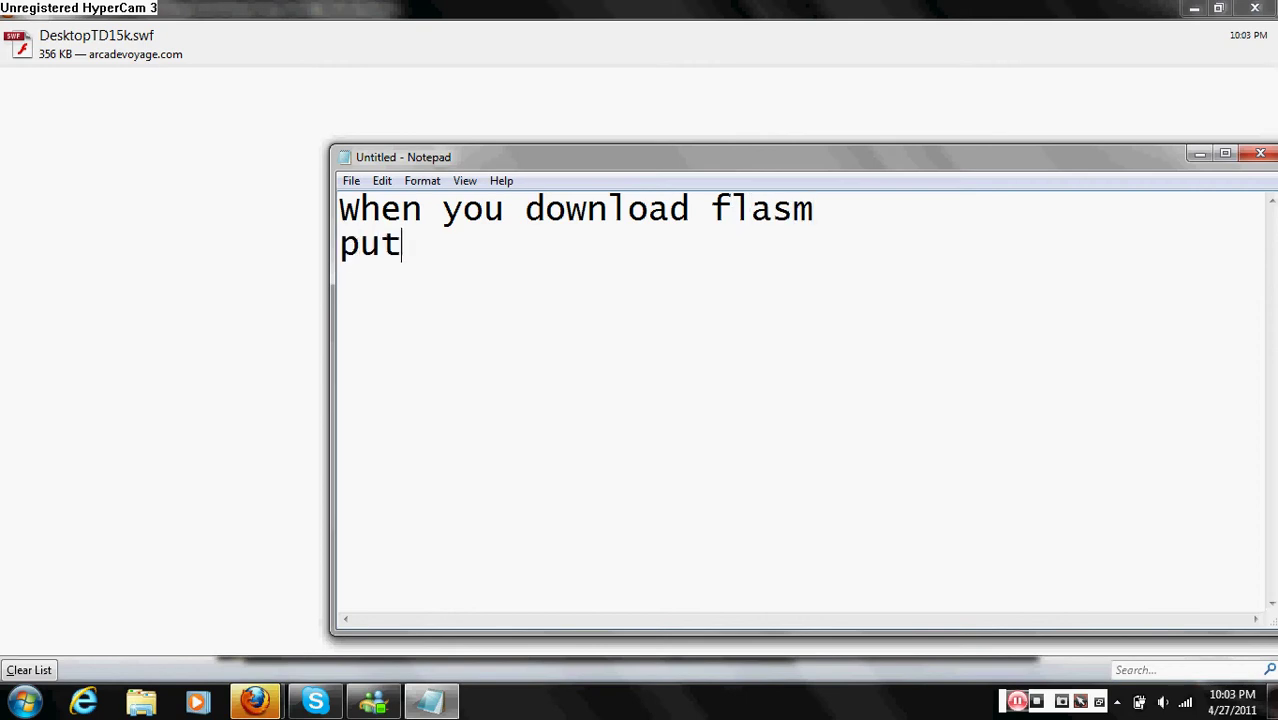
pyautogui.write('all the ')
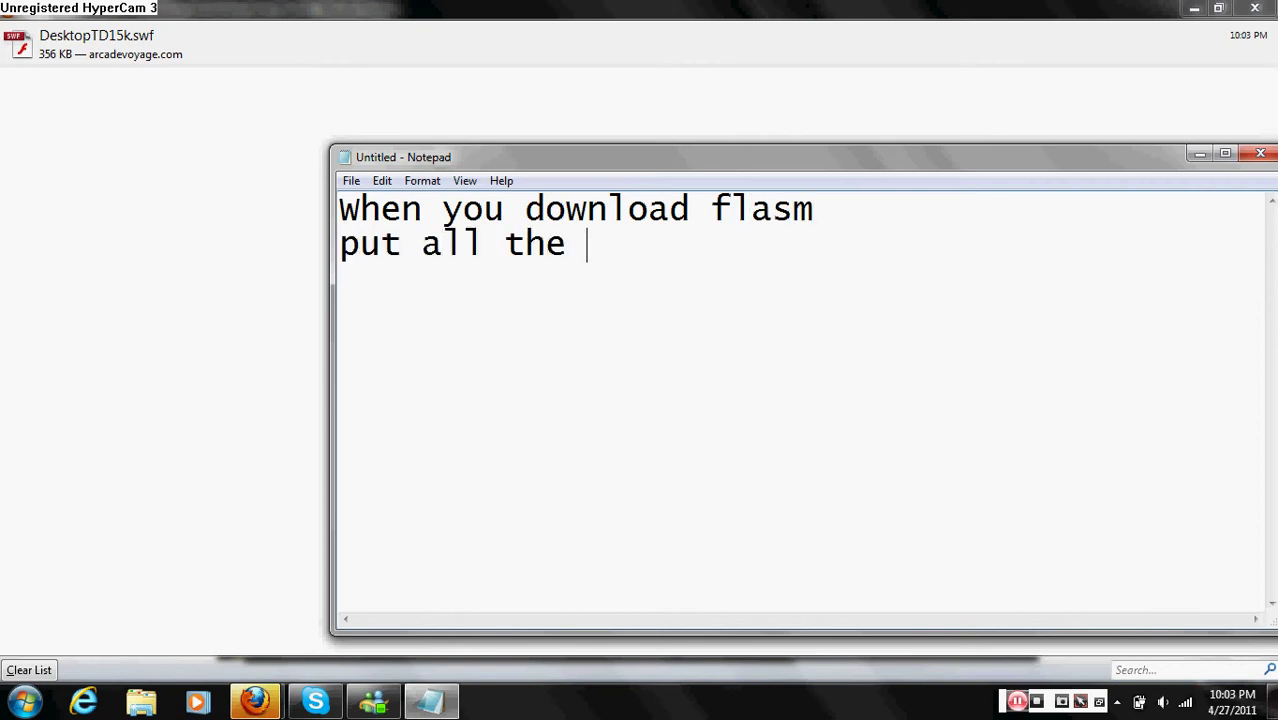
pyautogui.write('stuff i')
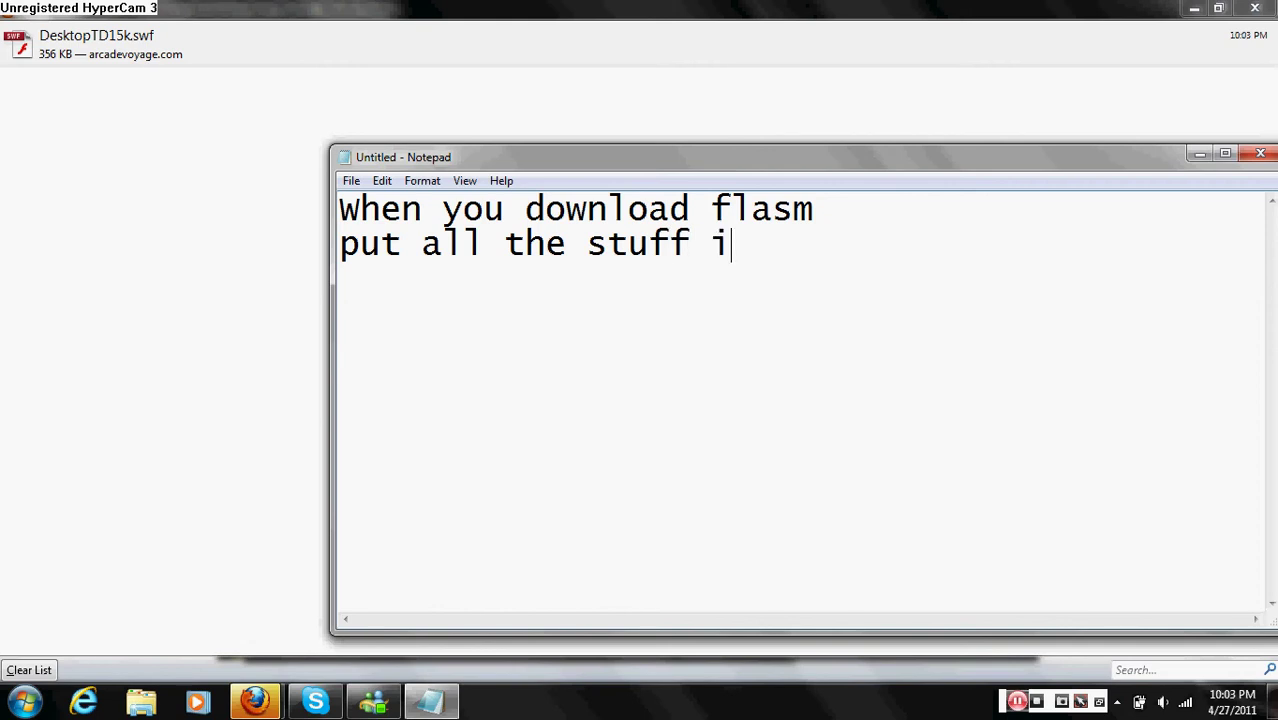
pyautogui.write('n a fo')
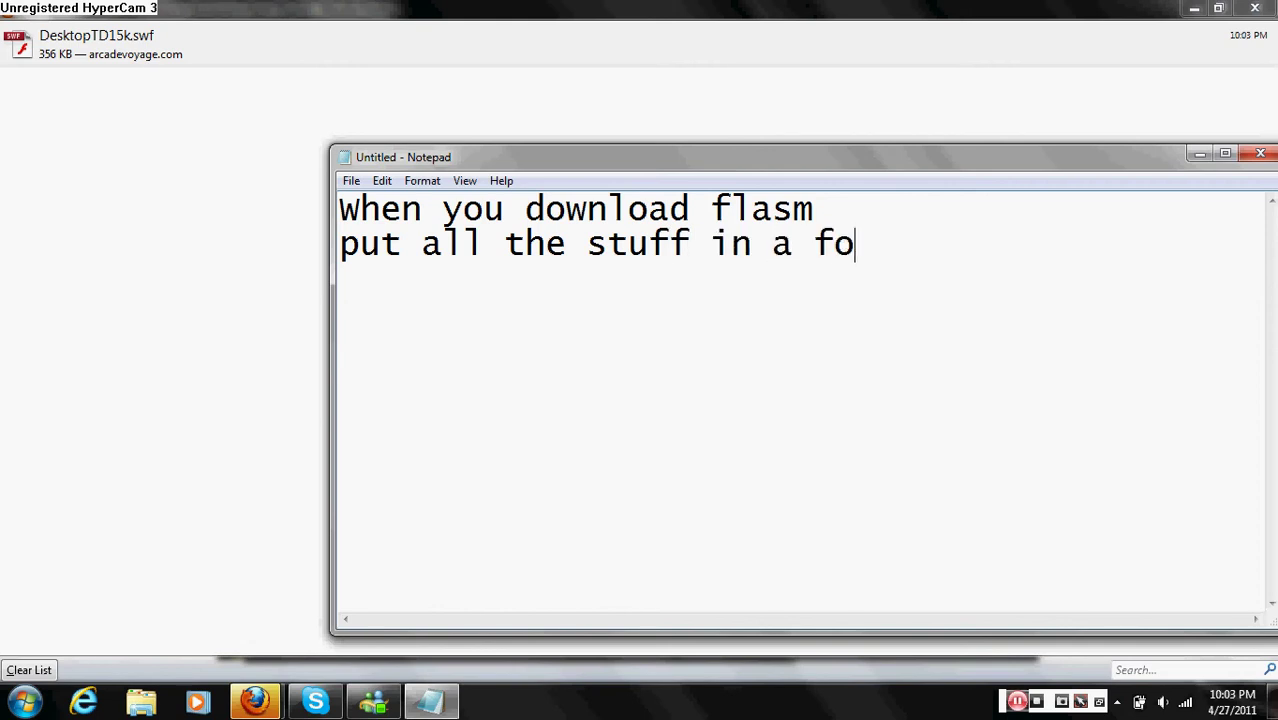
pyautogui.write('lder on you')
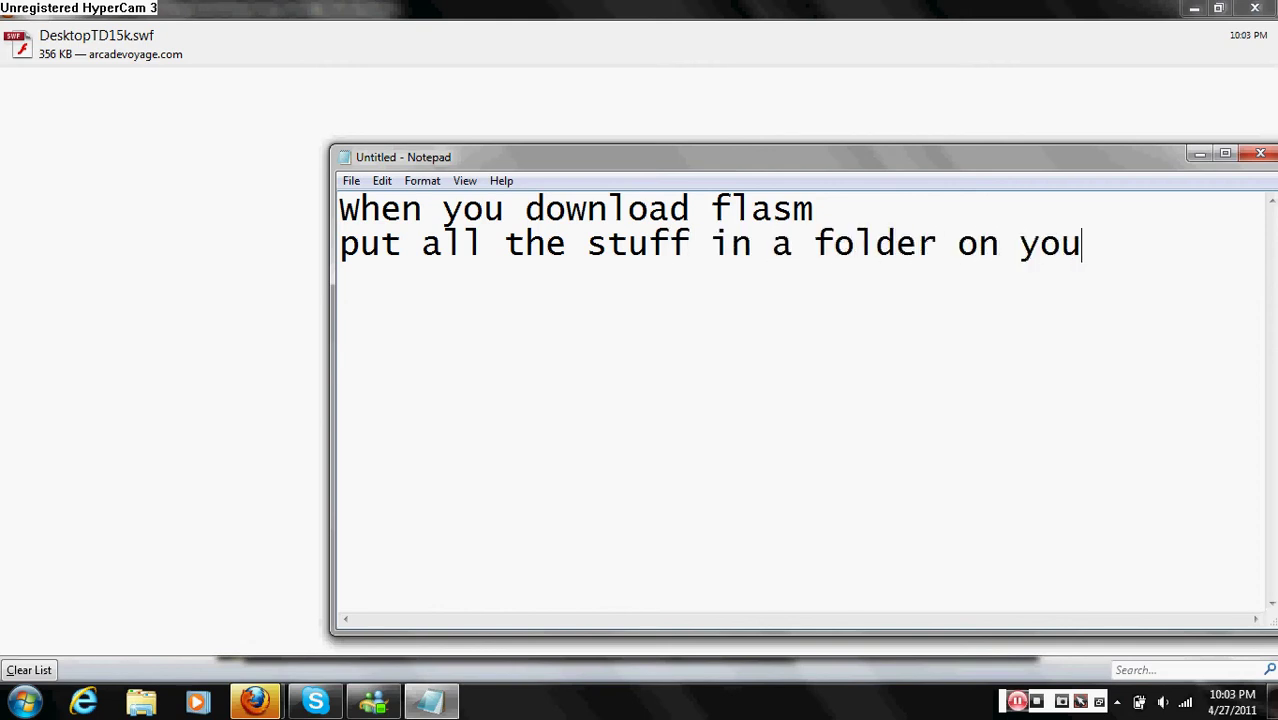
pyautogui.write('r desktop')
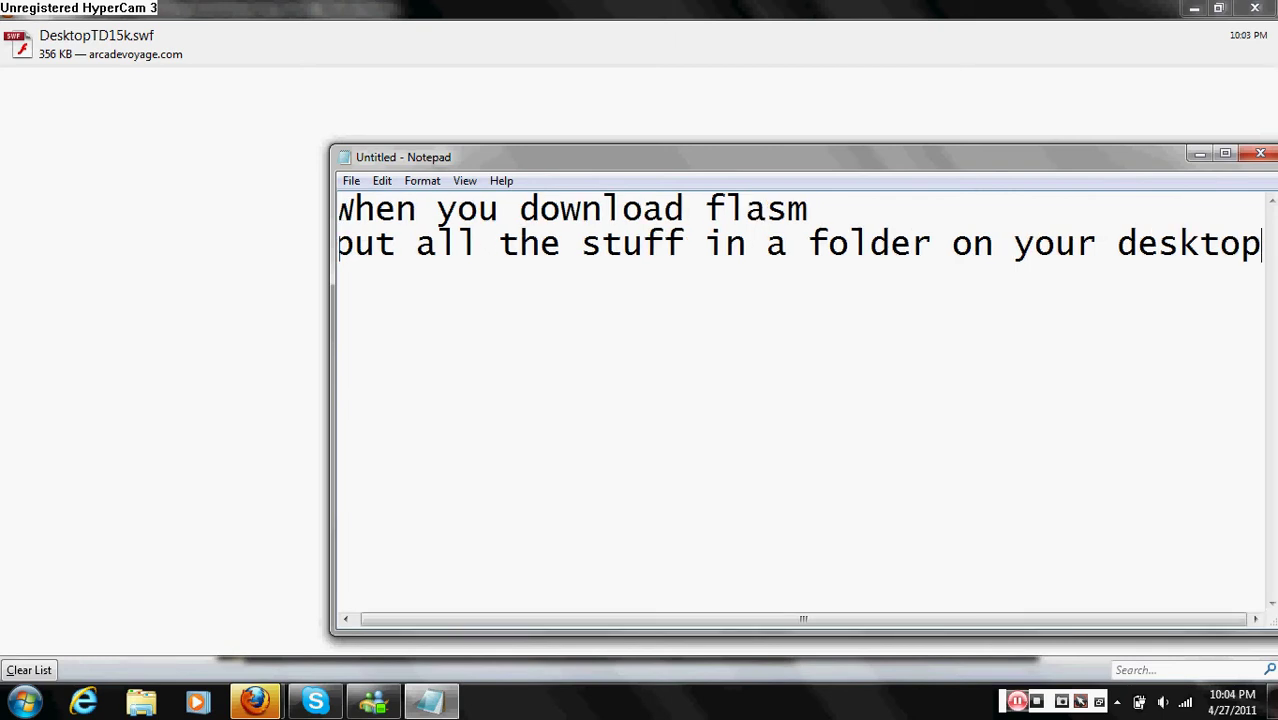
# Clear the whole note and open the saved DesktopTD15k.swf file from the desktop
pyautogui.hotkey('ctrl', 'a')
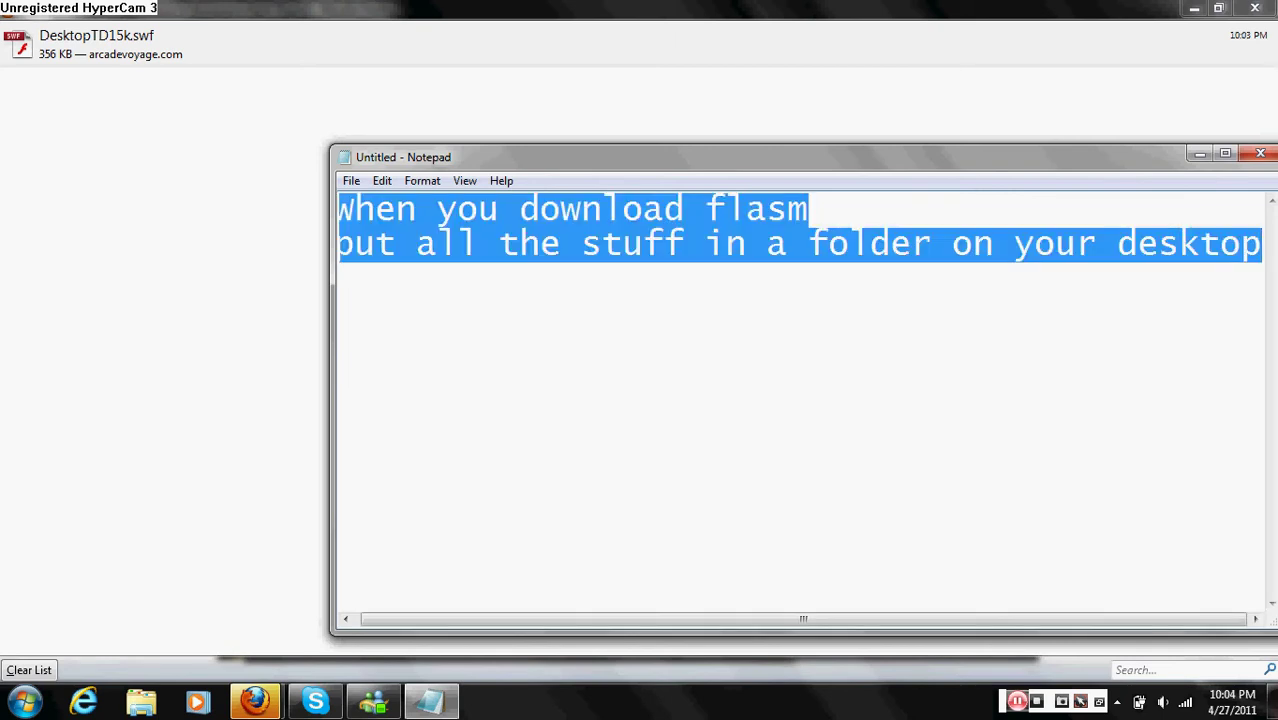
pyautogui.press('BackSpace')
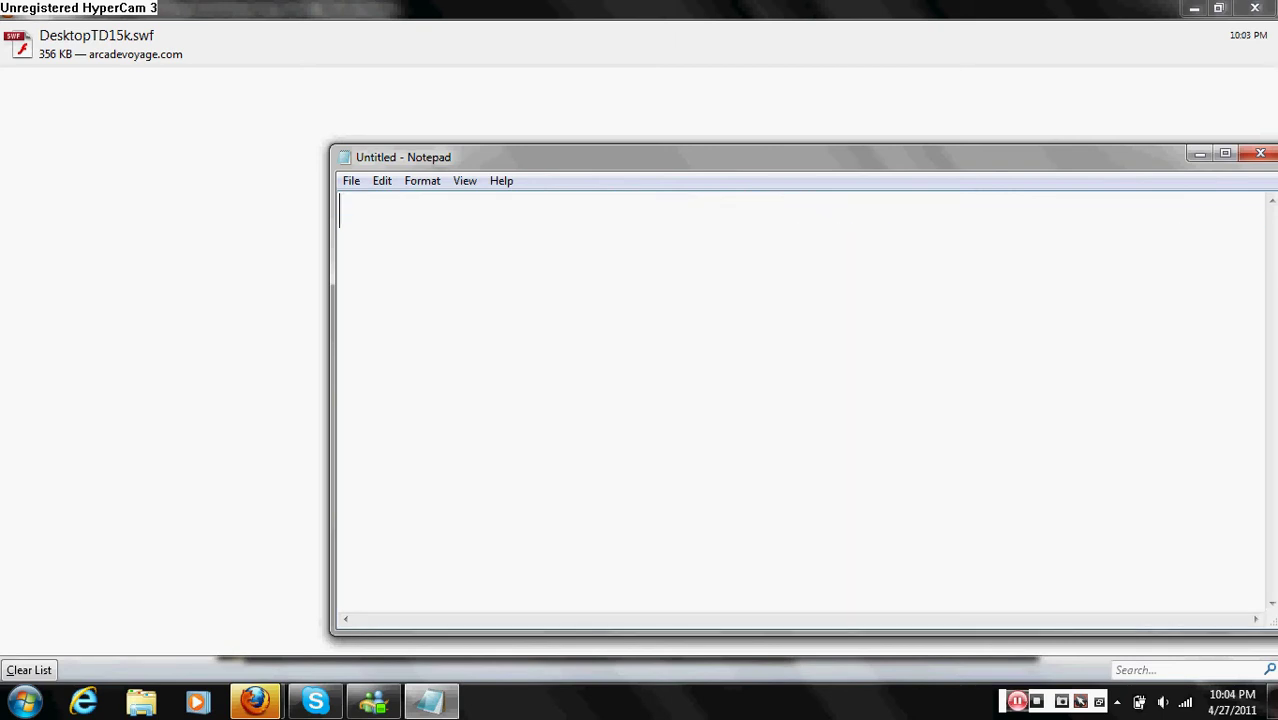
pyautogui.click(1199, 155)
pyautogui.click(1194, 8)
pyautogui.click(1190, 8)
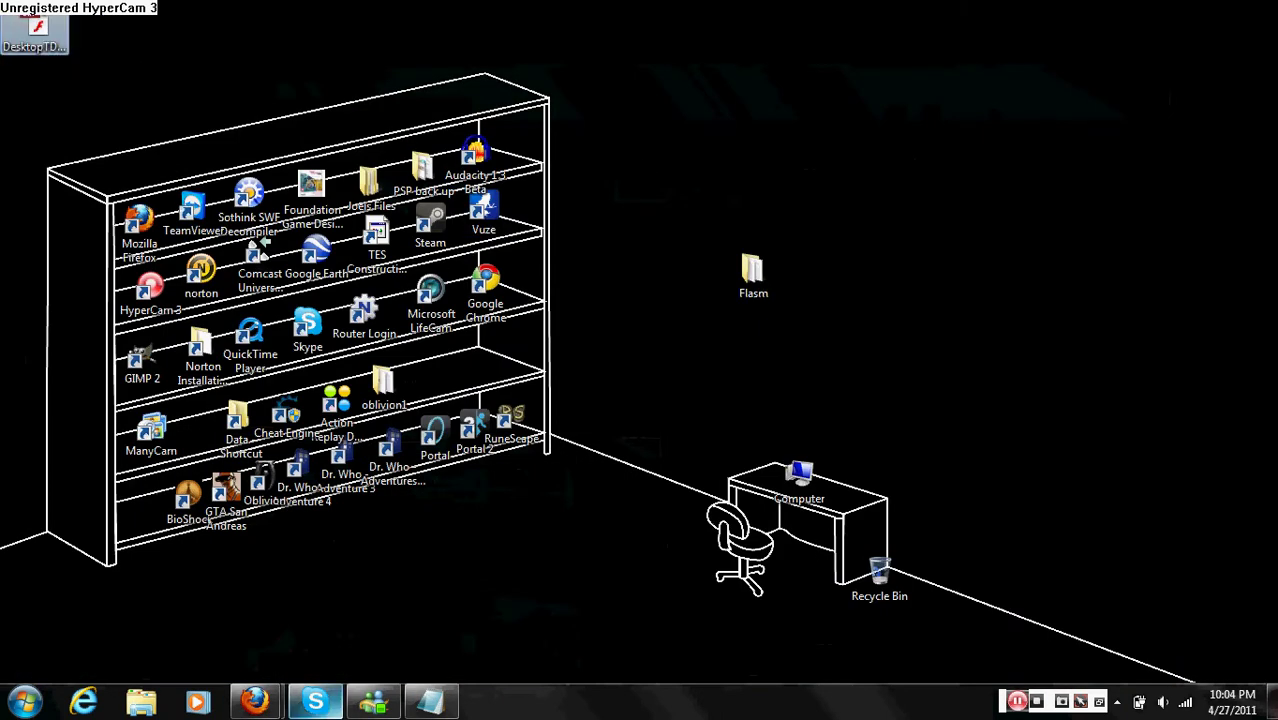
pyautogui.click(60, 50)
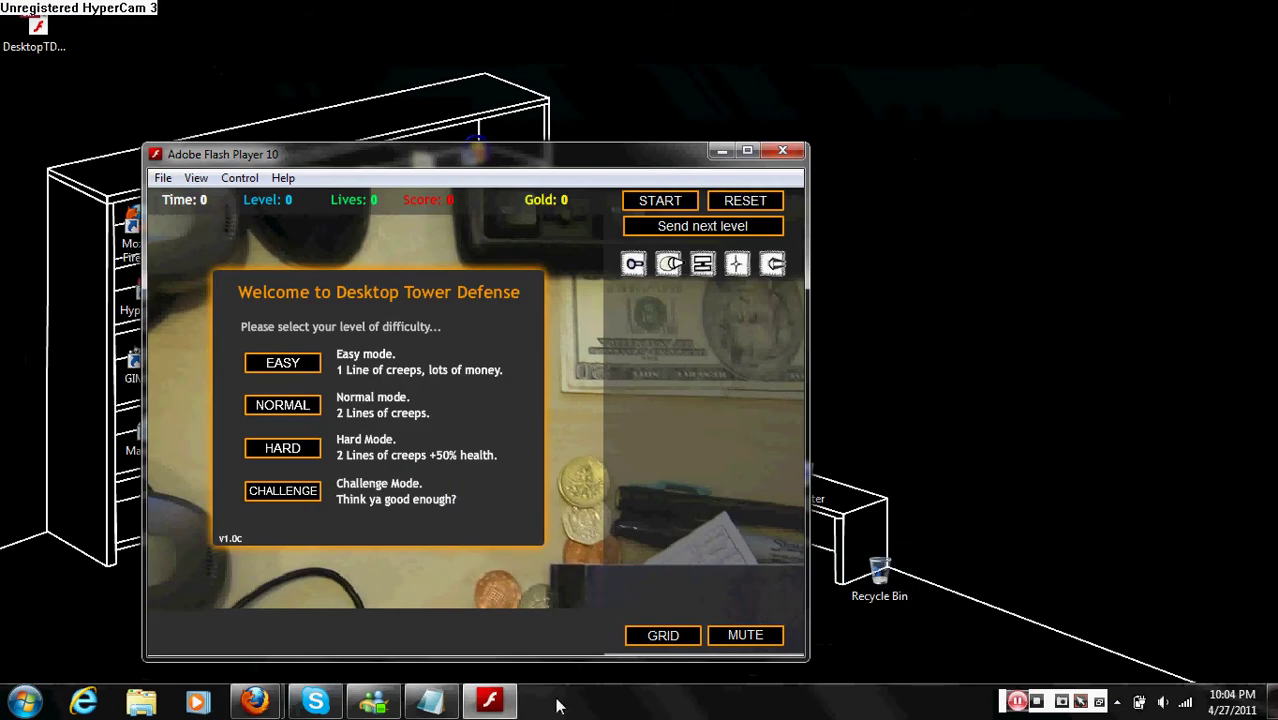
# Return to Notepad and write "Ok so we have the game" in the empty note
pyautogui.click(430, 700)
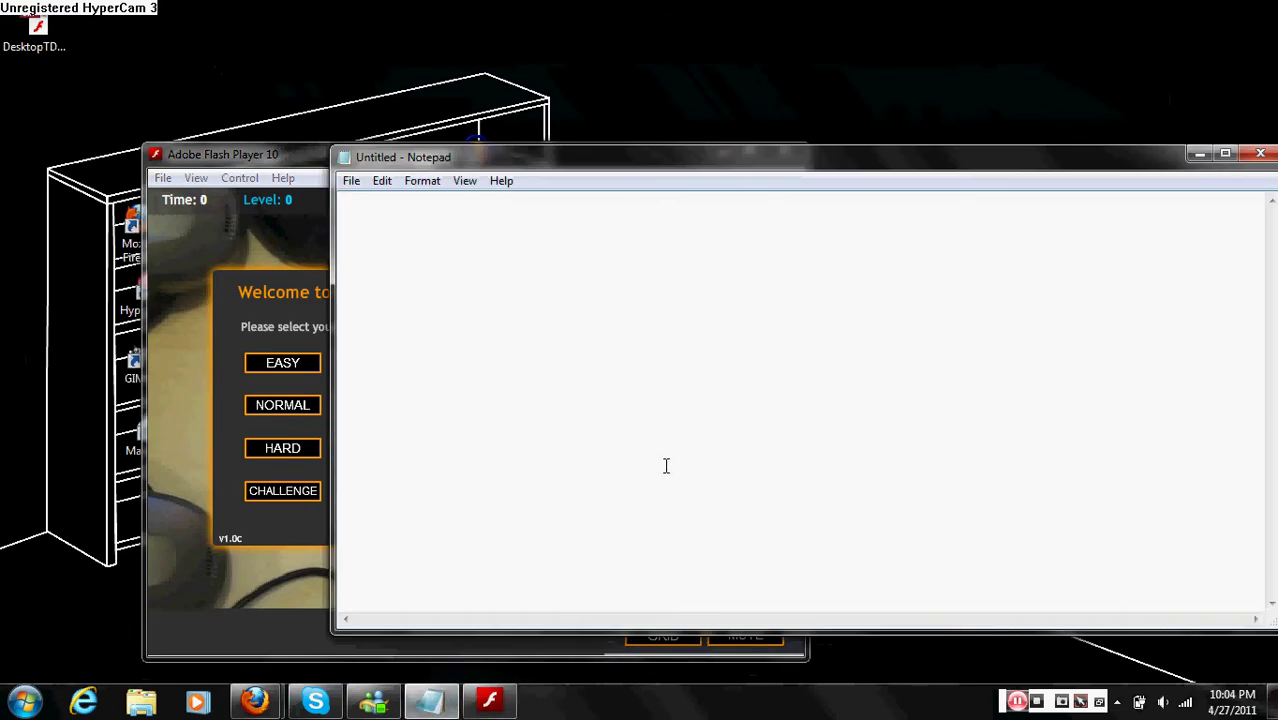
pyautogui.write('ok so we have th')
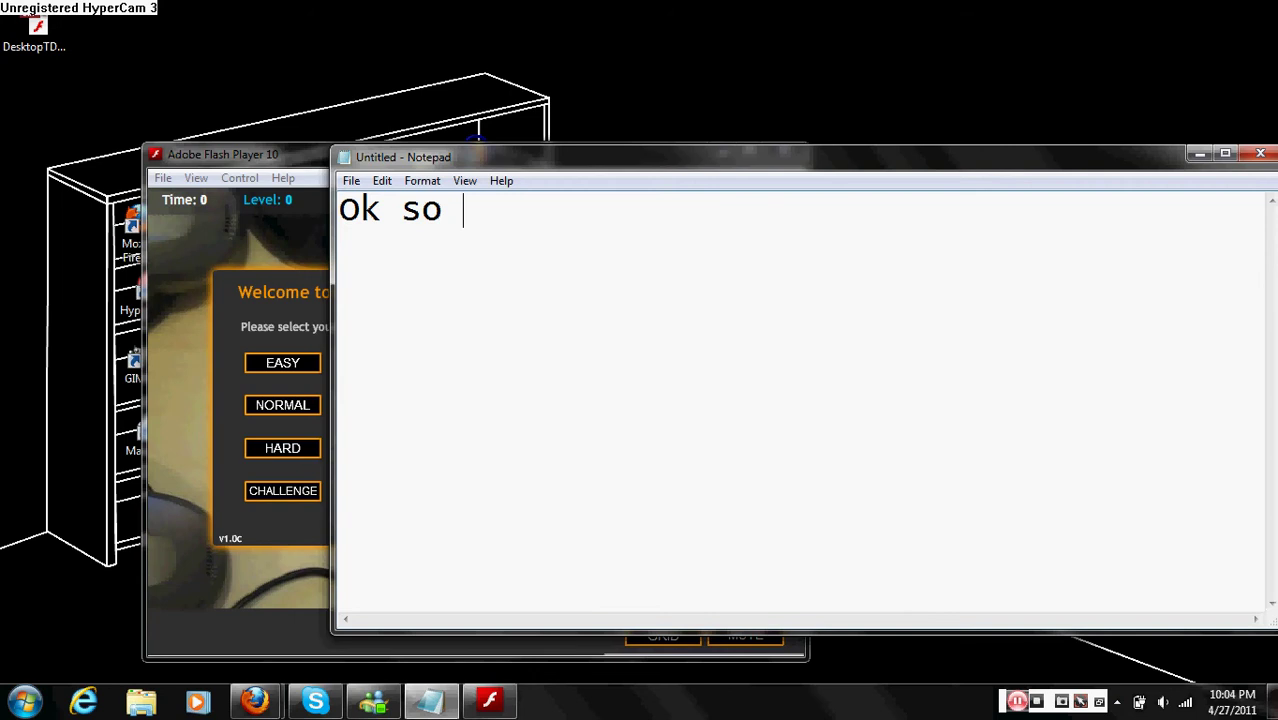
pyautogui.write('e game')
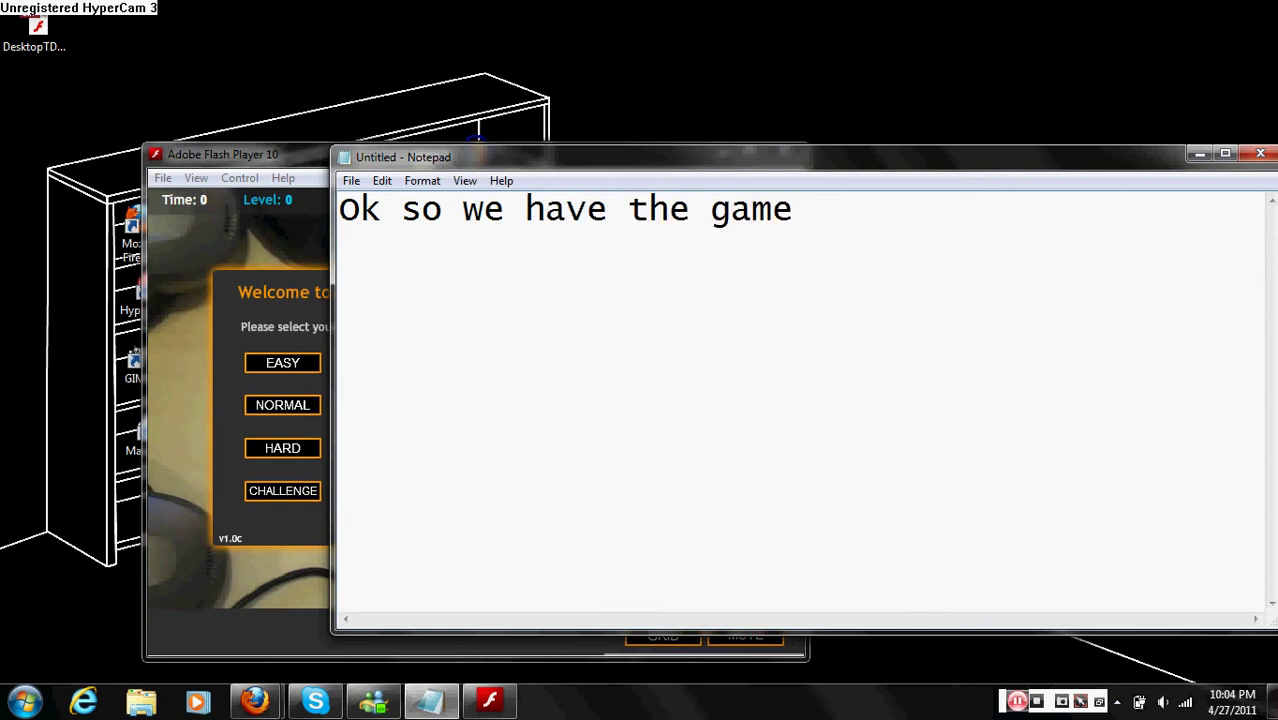
# Replace the whole note with "Next open up your flasm folder"
pyautogui.hotkey('ctrl', 'a')
pyautogui.press('BackSpace')
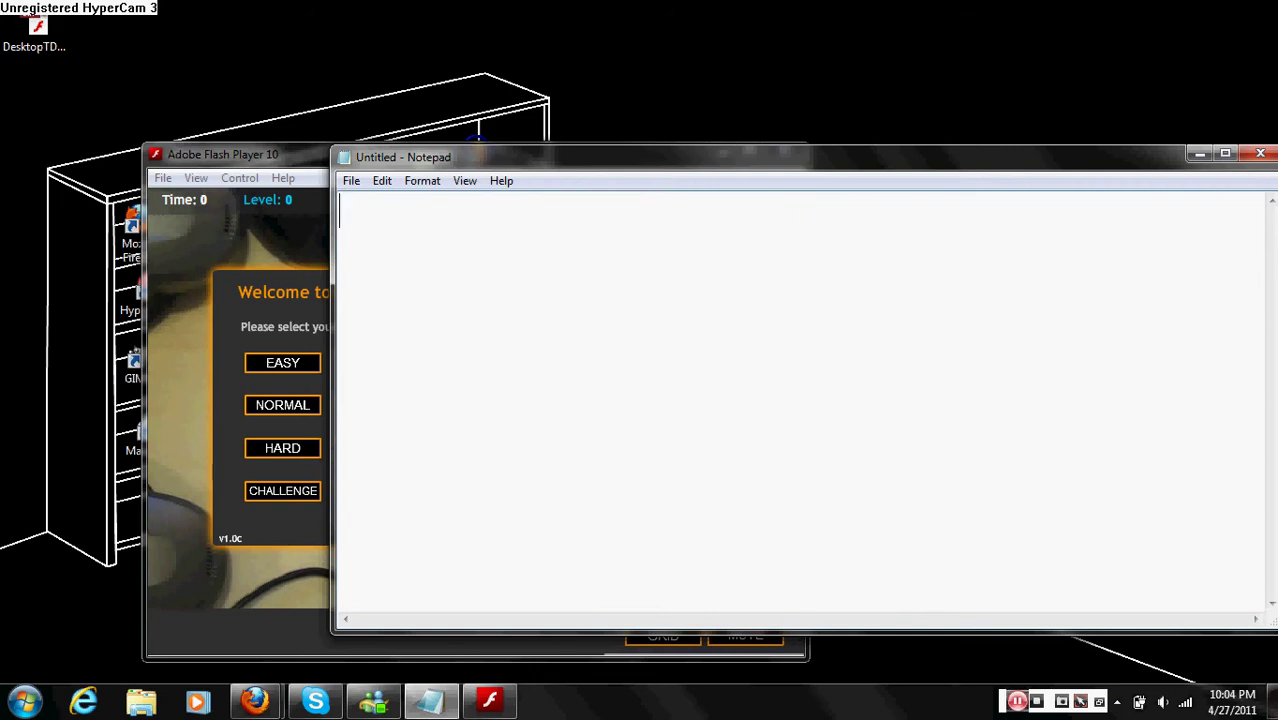
pyautogui.write('Next')
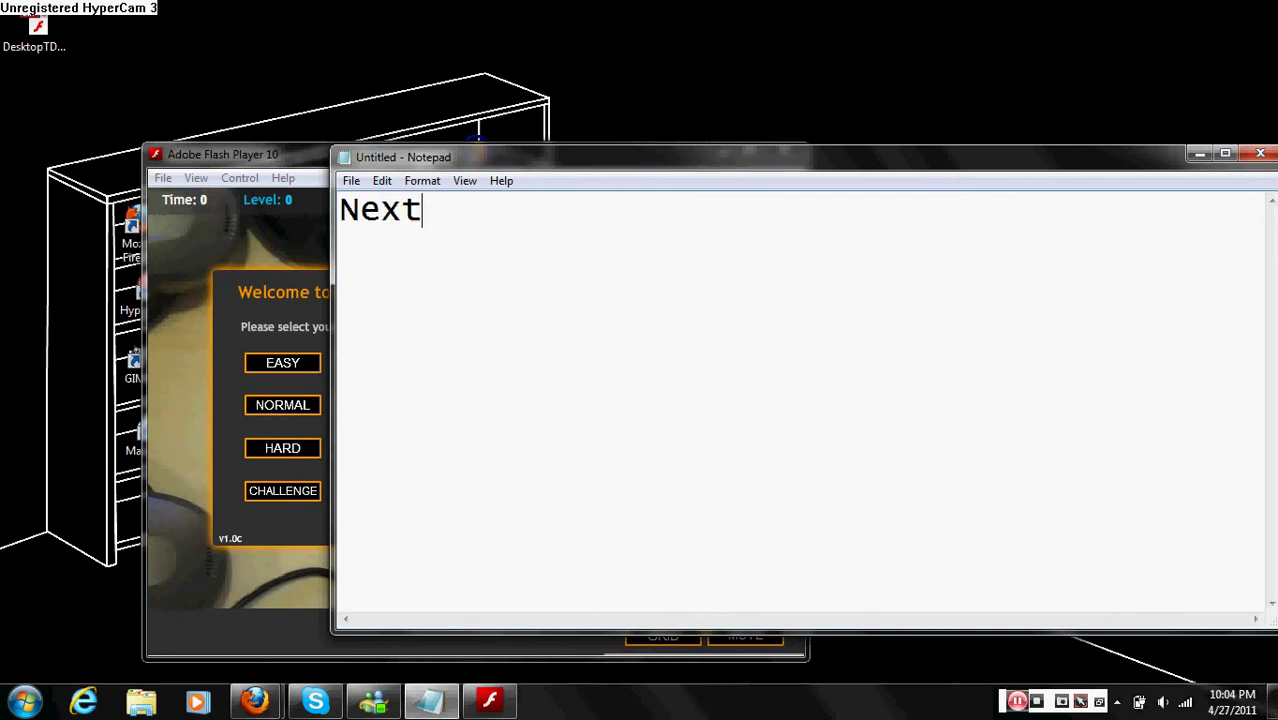
pyautogui.write(' ope')
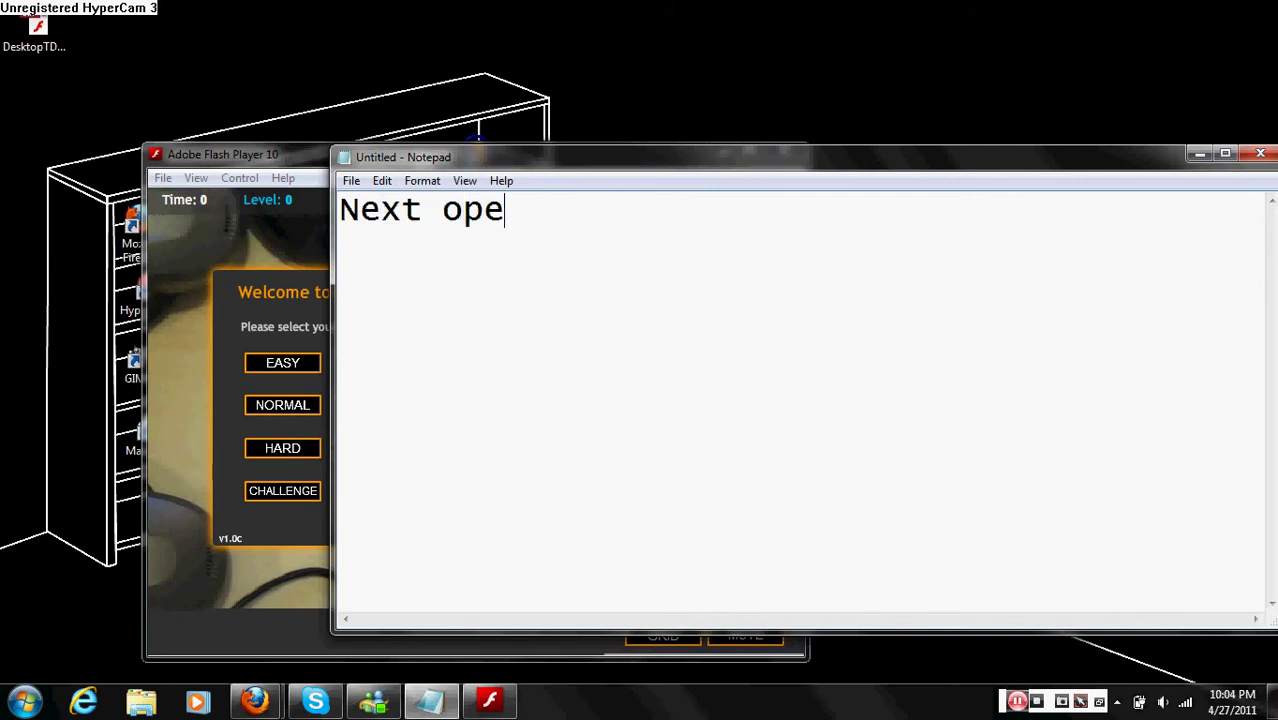
pyautogui.write('n up your ')
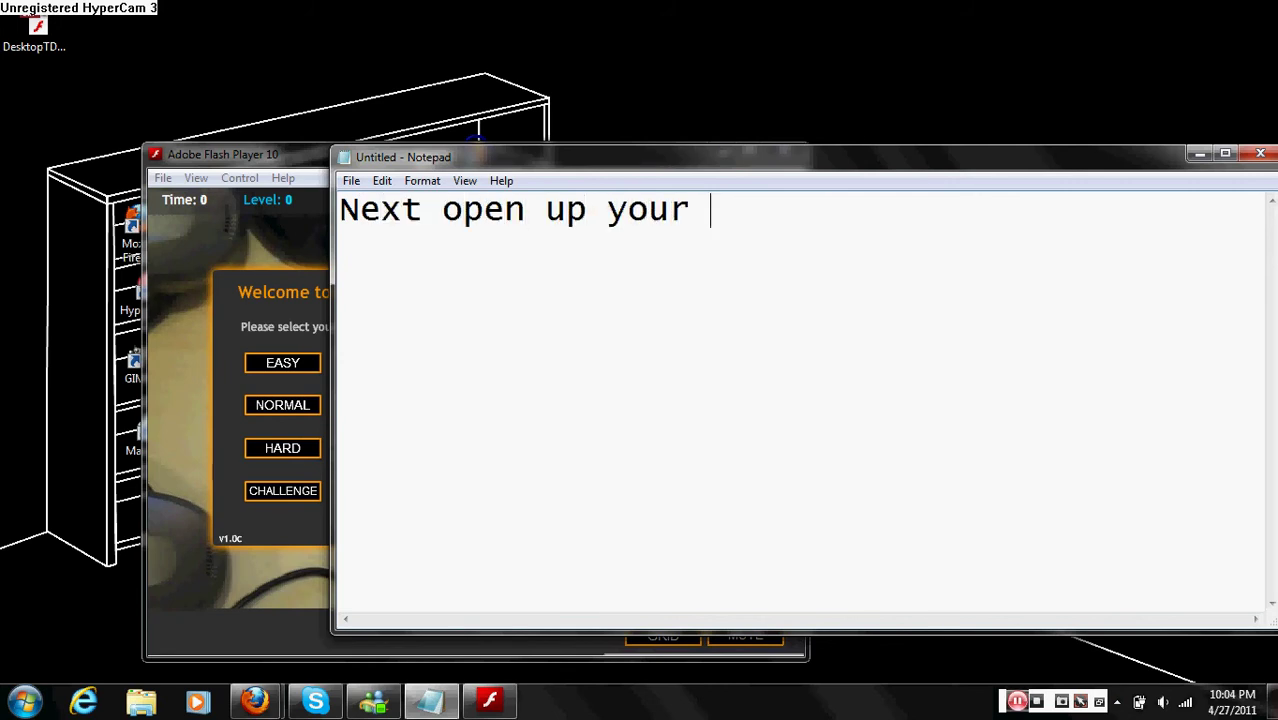
pyautogui.write('flasm folder')
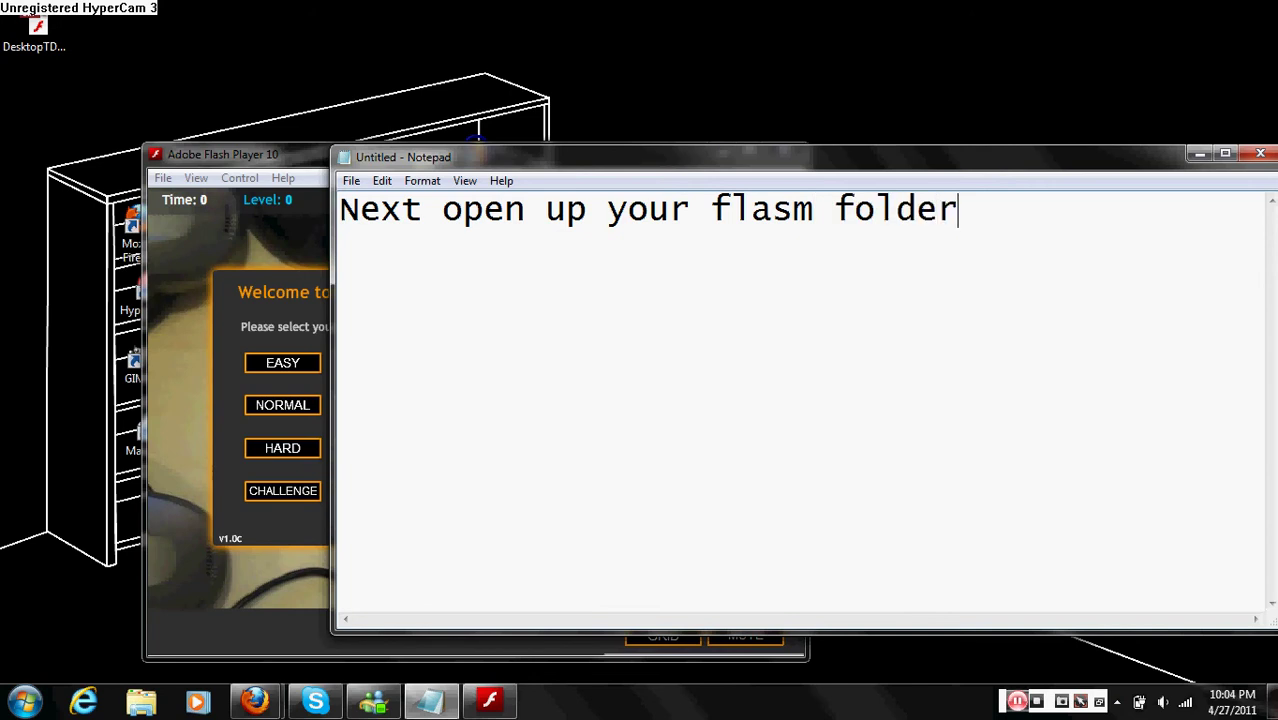
# Close the Flash Player game and open the Flasm folder from the desktop in a restored, smaller window
pyautogui.click(1199, 153)
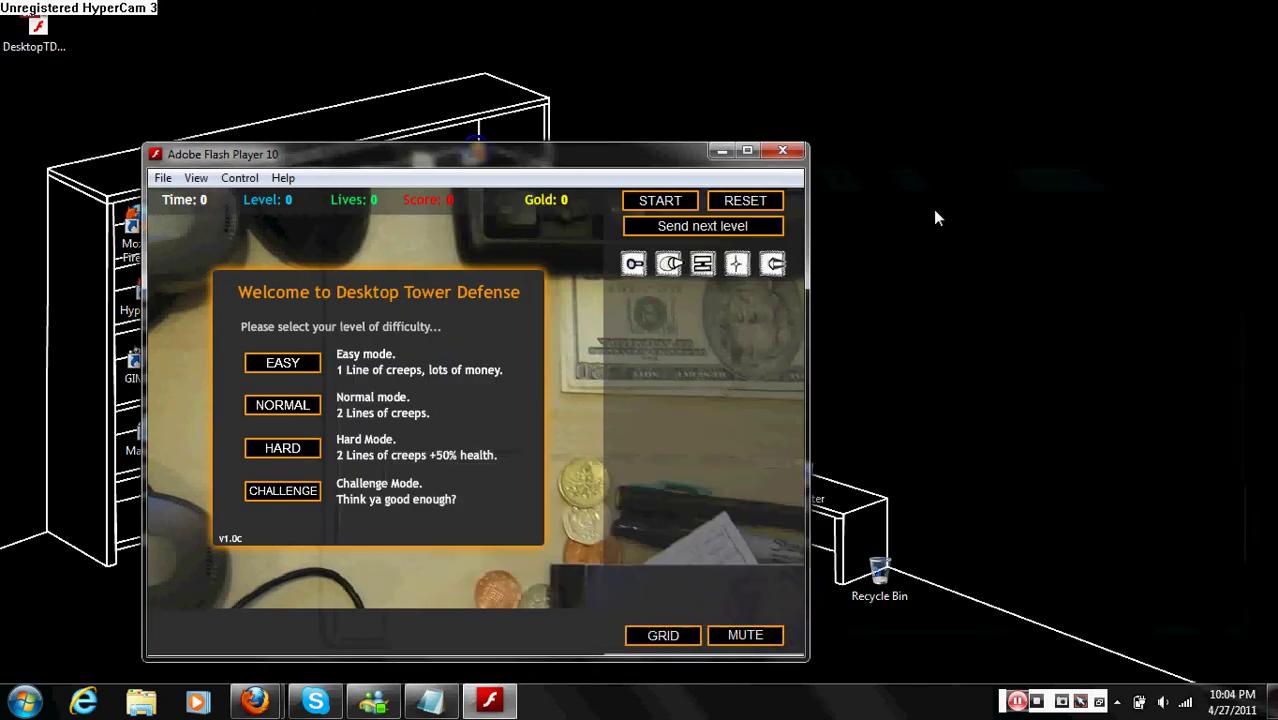
pyautogui.click(782, 149)
pyautogui.doubleClick(728, 284)
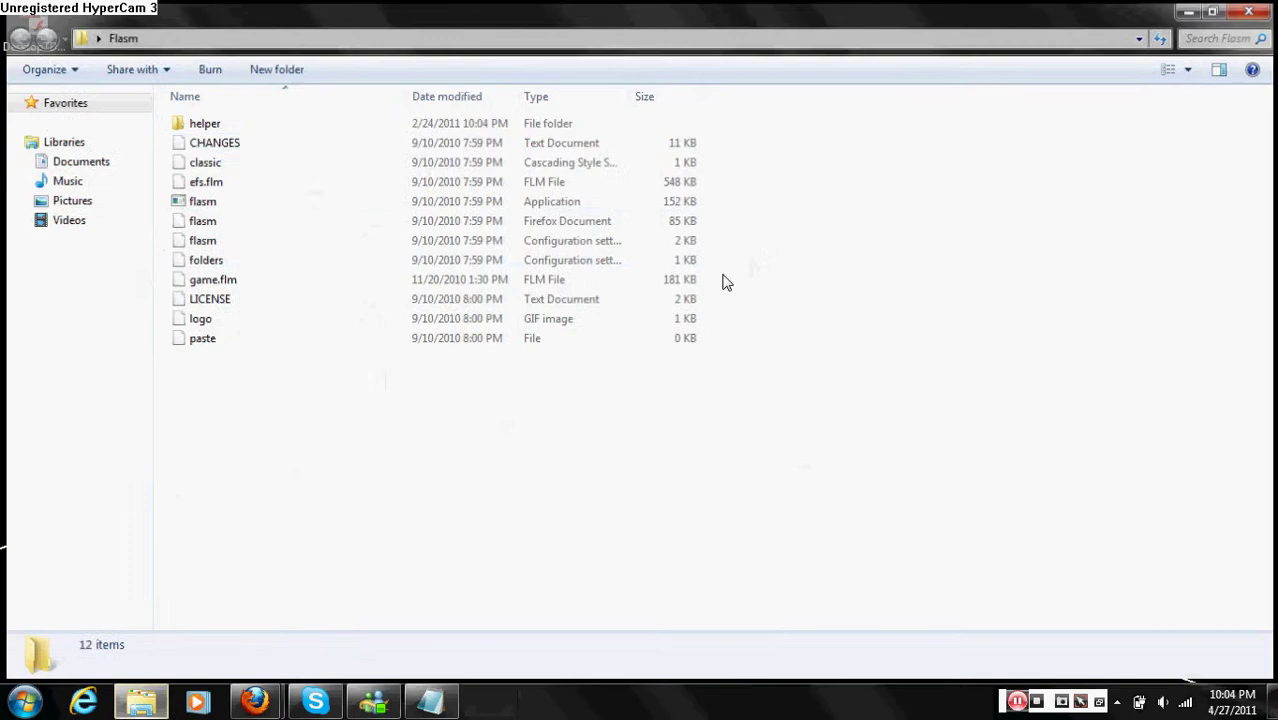
pyautogui.doubleClick(665, 14)
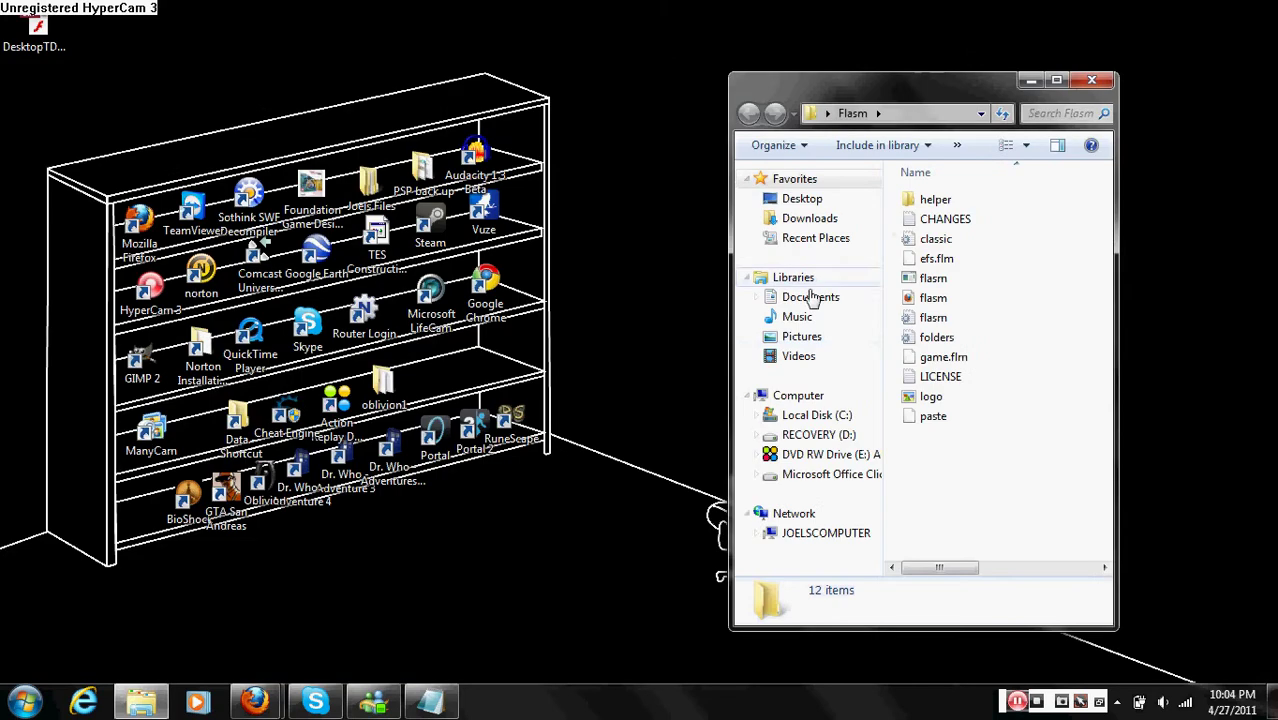
# Return to Notepad and replace the whole note with "Drag the swf file over the flasm exe"
pyautogui.click(437, 690)
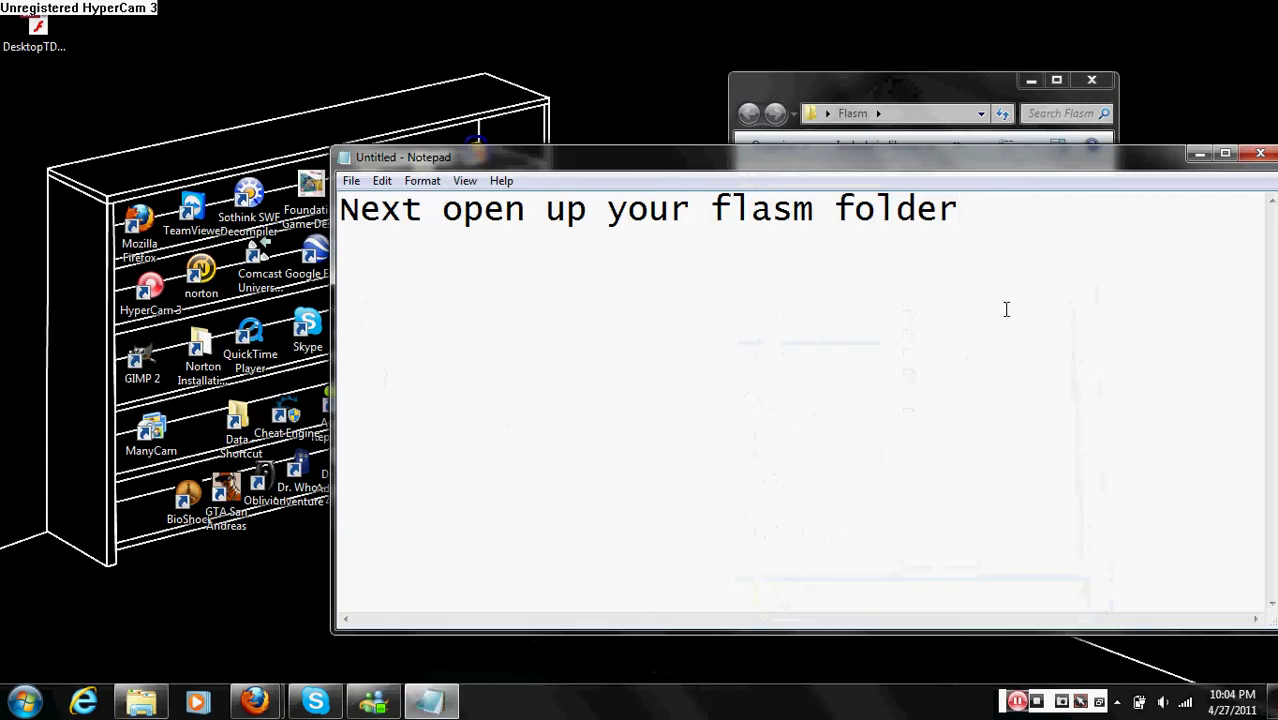
pyautogui.hotkey('ctrl', 'a')
pyautogui.press('BackSpace')
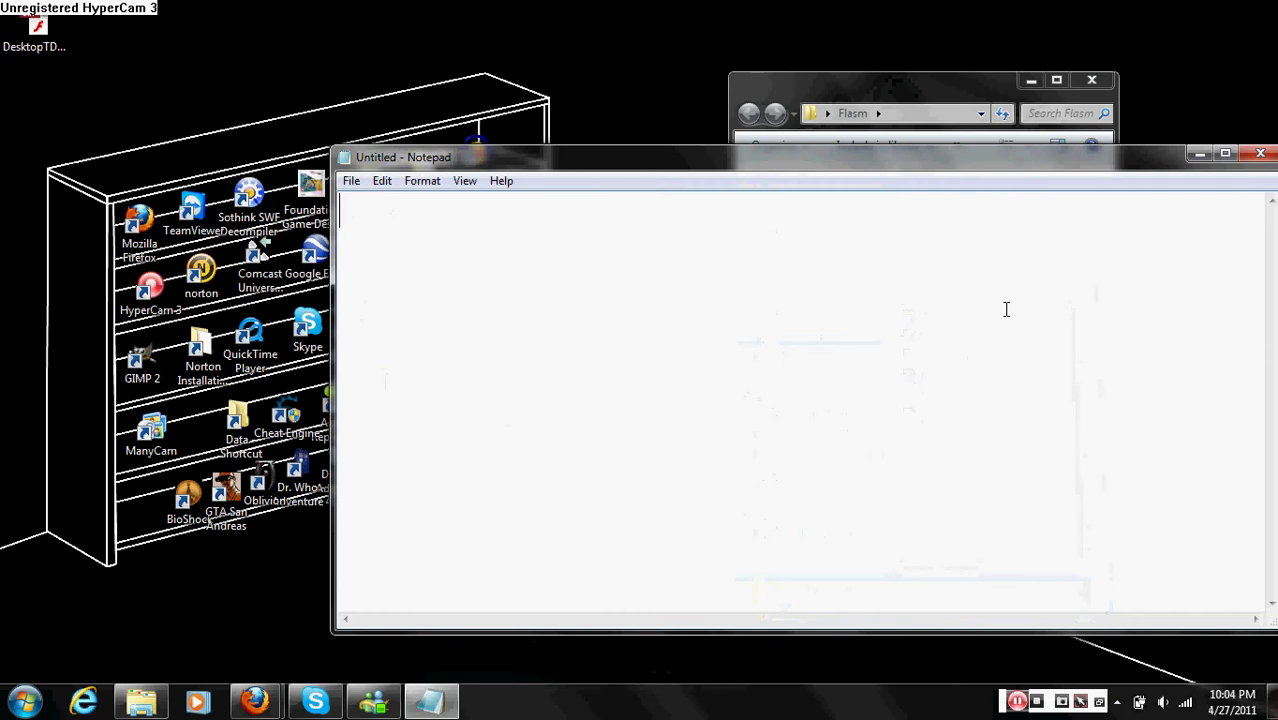
pyautogui.write('Drag ')
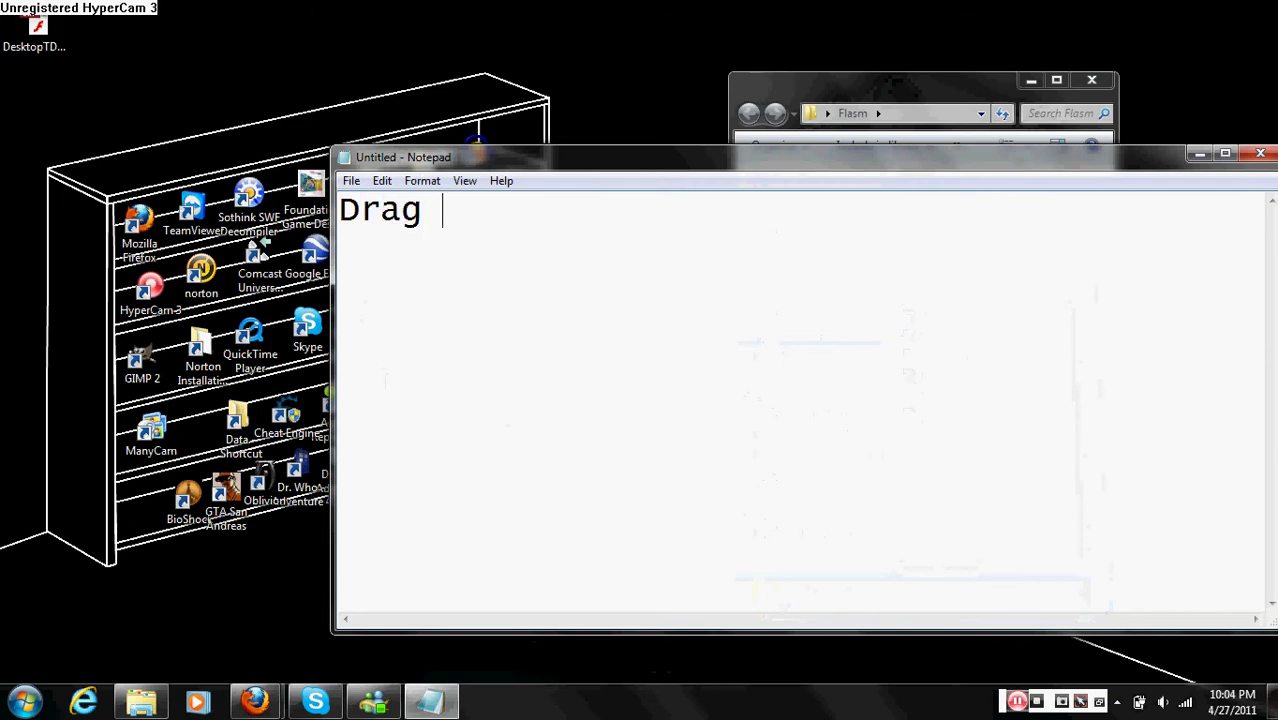
pyautogui.write('the swf fi')
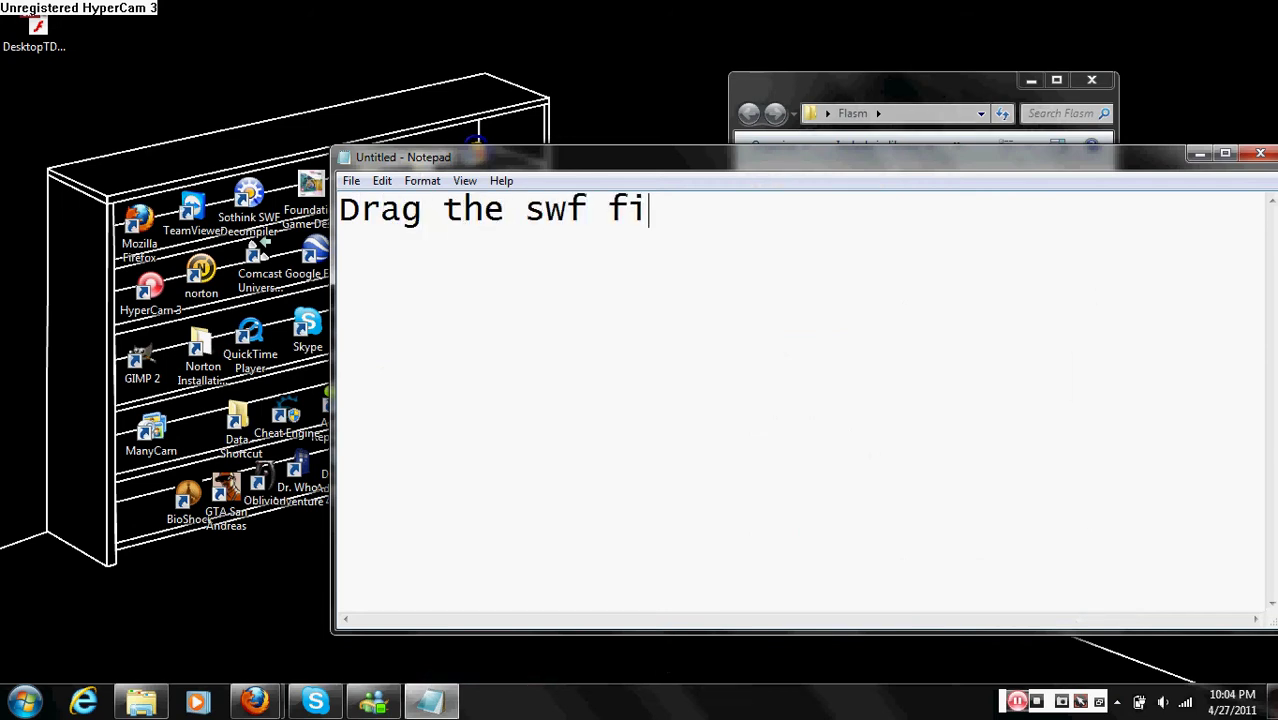
pyautogui.write('le over th')
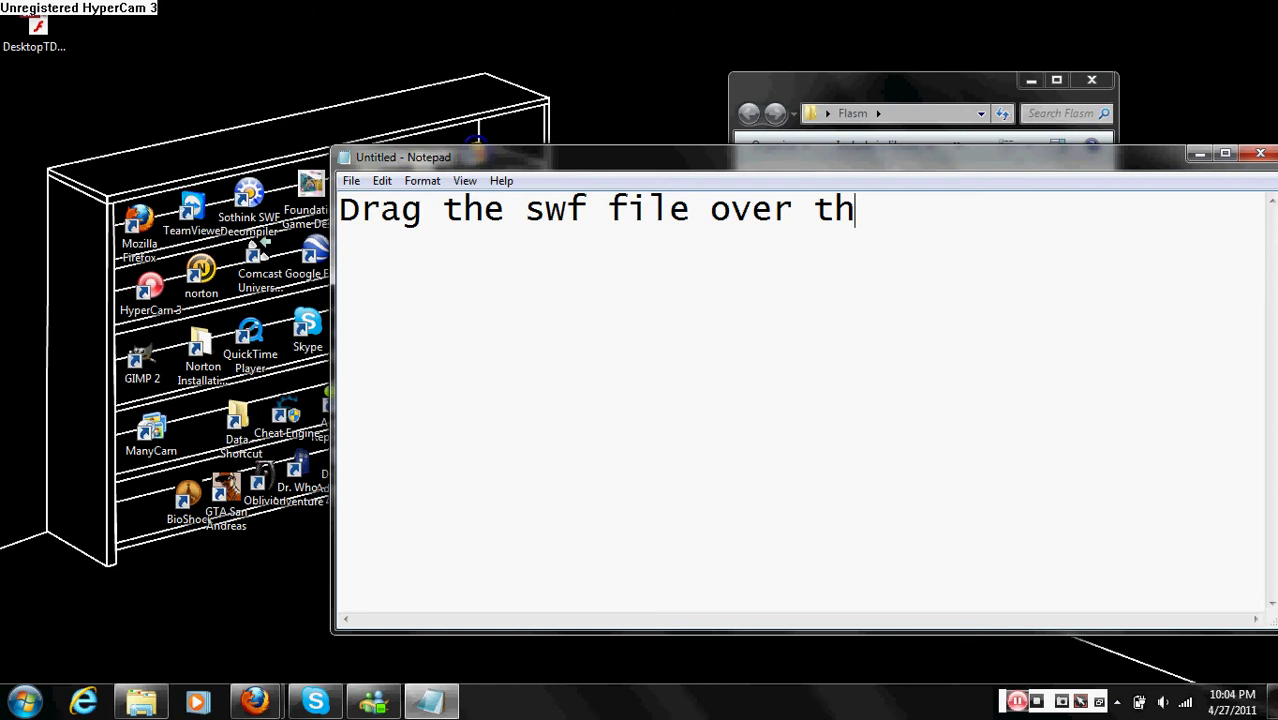
pyautogui.write('e flasm e')
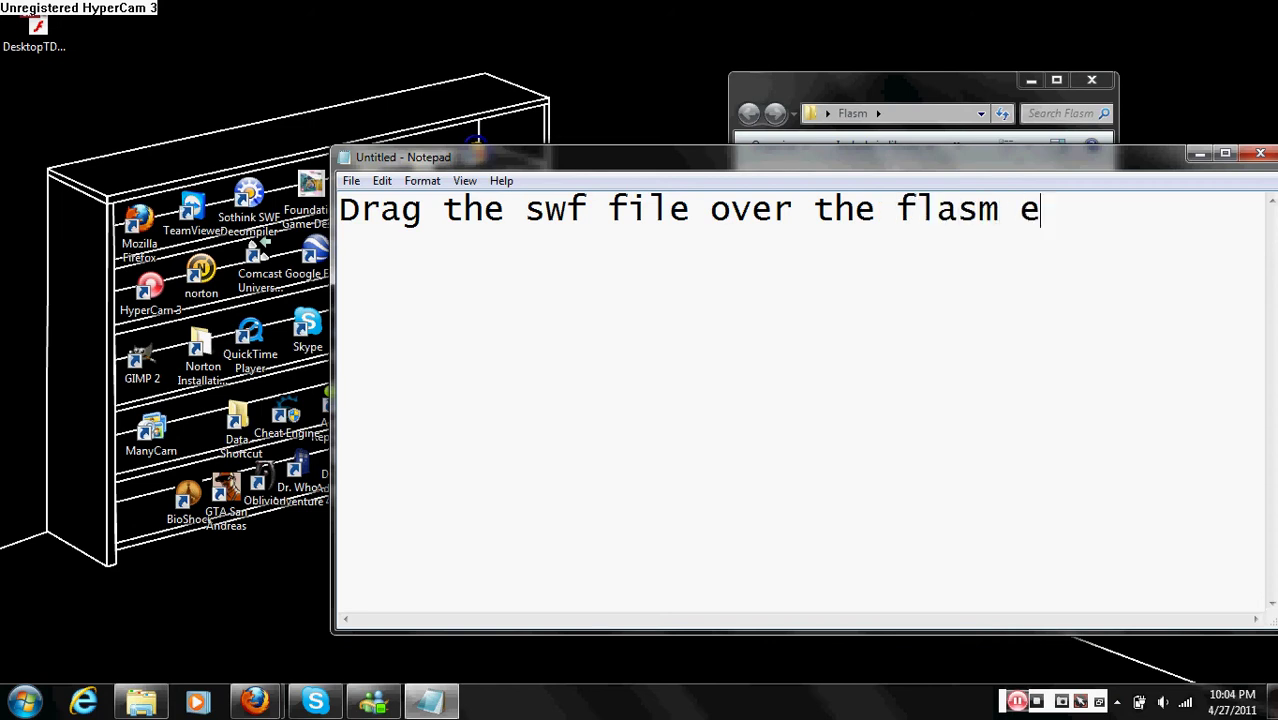
pyautogui.write('xe')
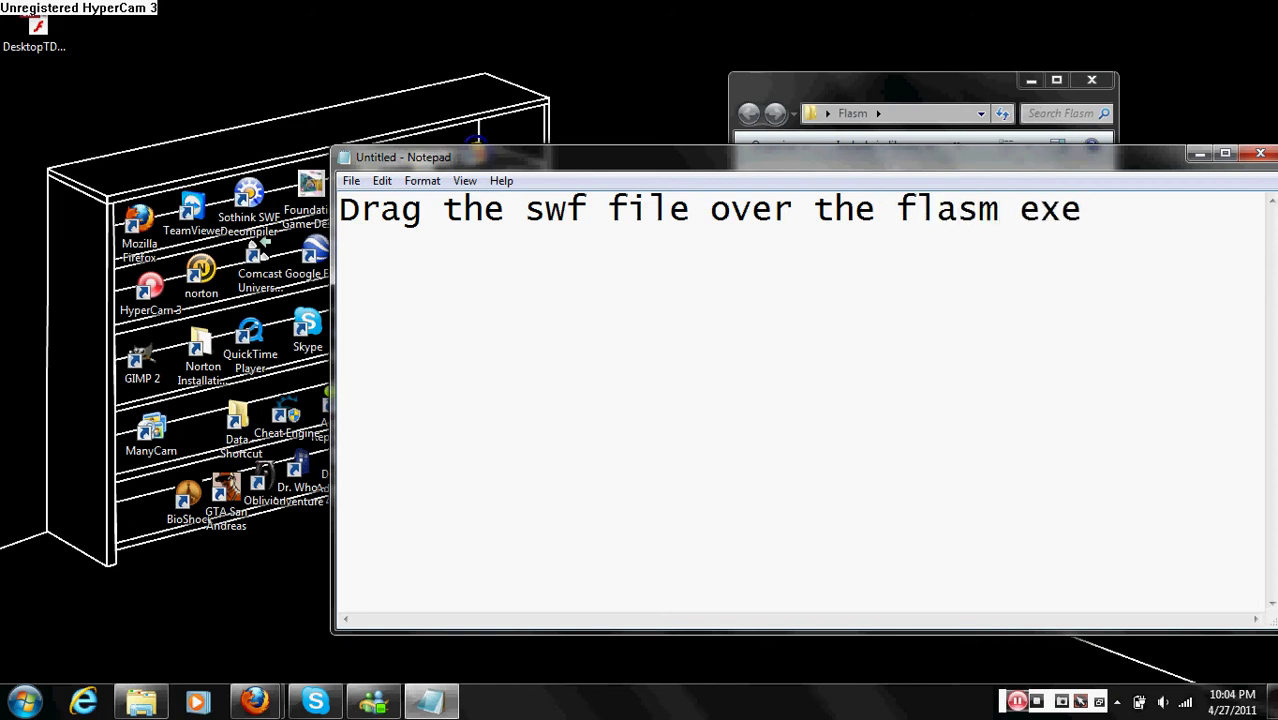
# Minimize the note and run the desktop's DesktopTD15k.swf through the flasm executable in the Flasm folder by dropping it there
pyautogui.click(1199, 153)
pyautogui.moveTo(10, 28); pyautogui.dragTo(908, 281)
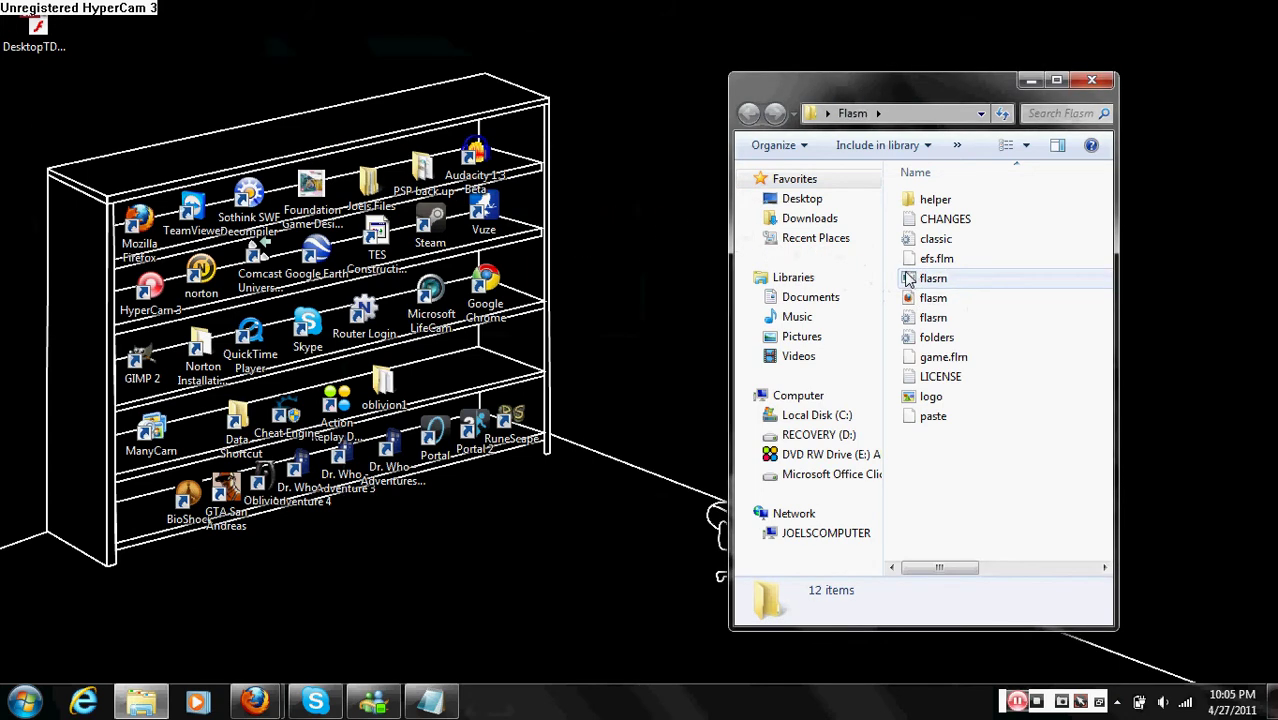
pyautogui.click(163, 88)
# Return to Notepad and replace the whole note with "Anew file appeared, this is the games code"
pyautogui.moveTo(431, 700)
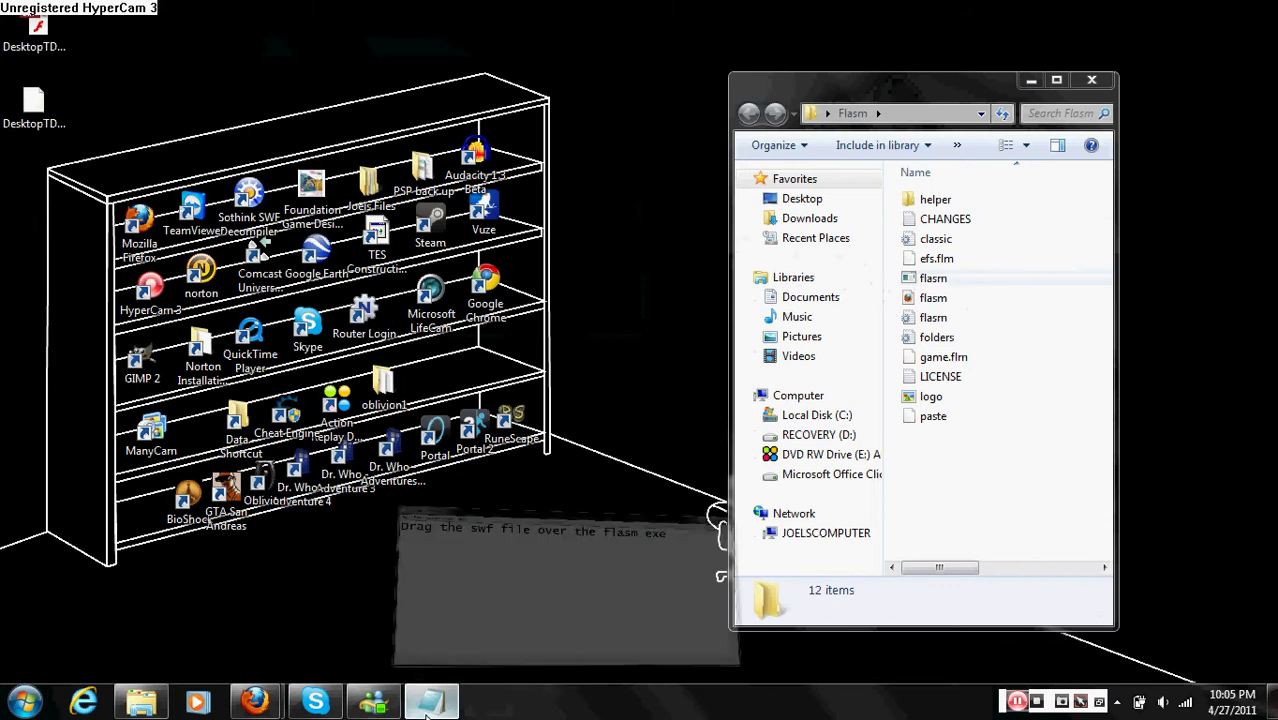
pyautogui.click(566, 590)
pyautogui.hotkey('ctrl', 'a')
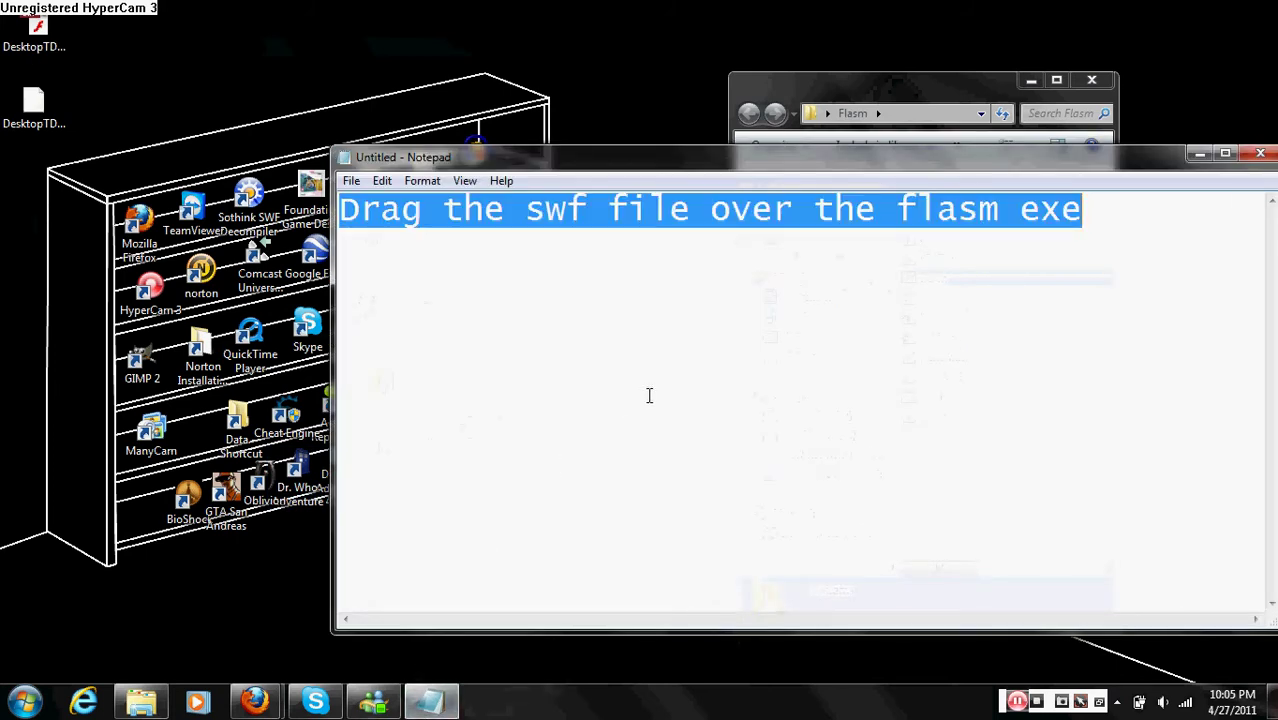
pyautogui.write('Anew ')
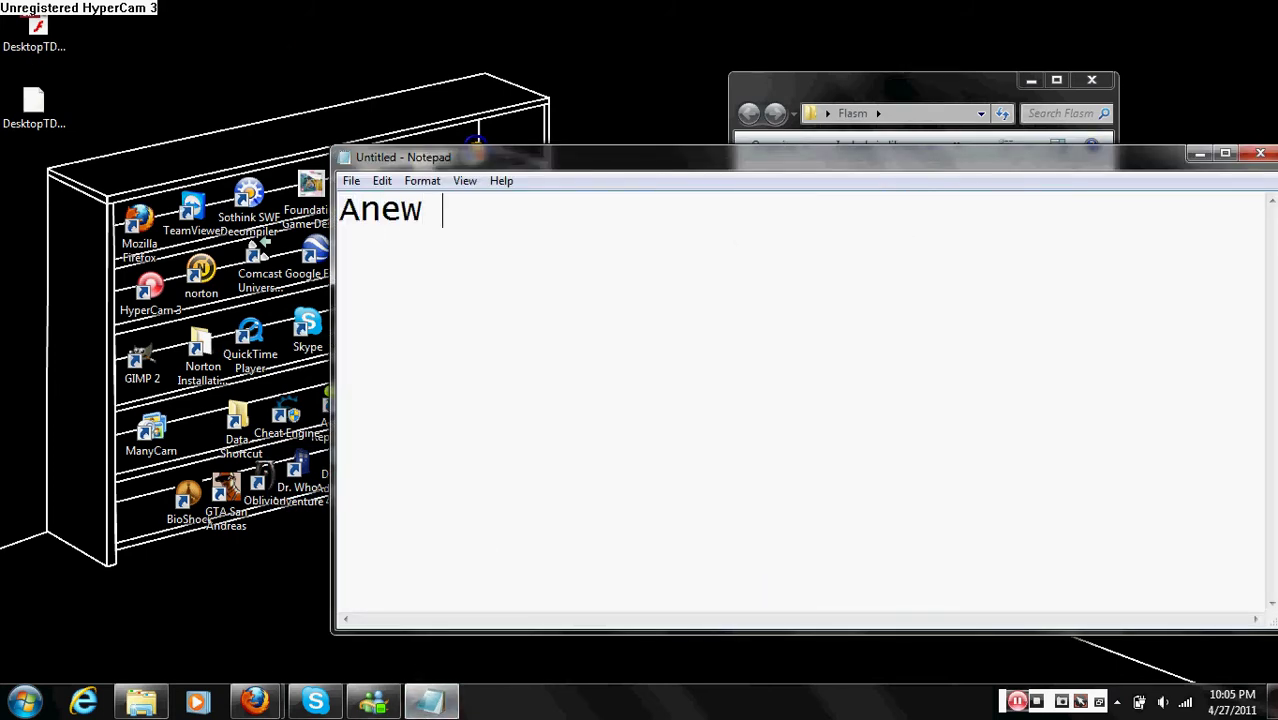
pyautogui.write('file ')
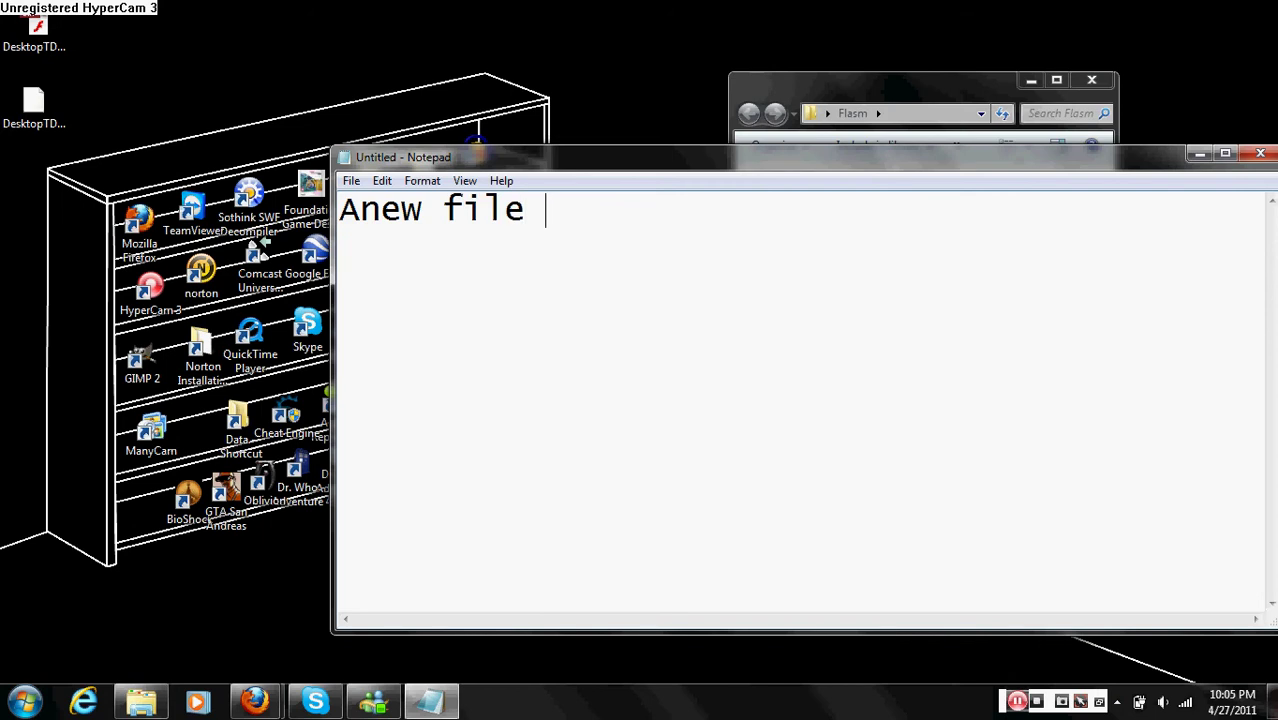
pyautogui.write('appea')
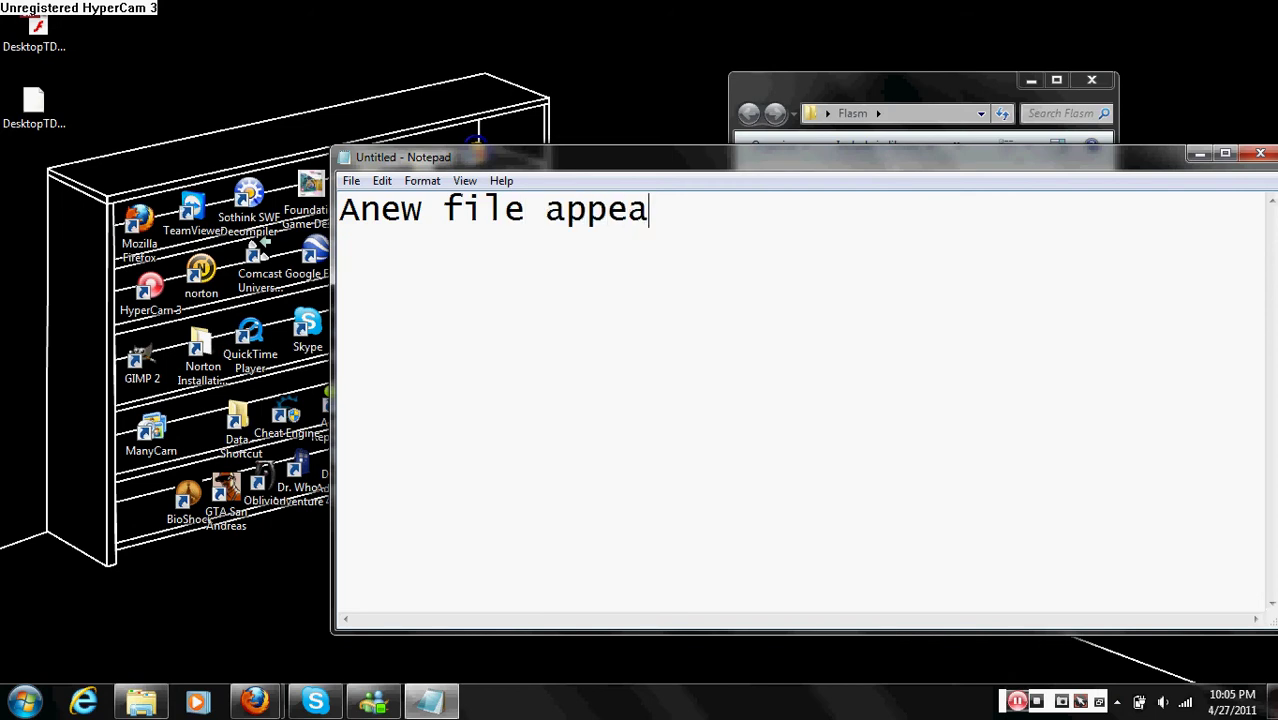
pyautogui.write('red, thos')
pyautogui.press('BackSpace')
pyautogui.press('BackSpace')
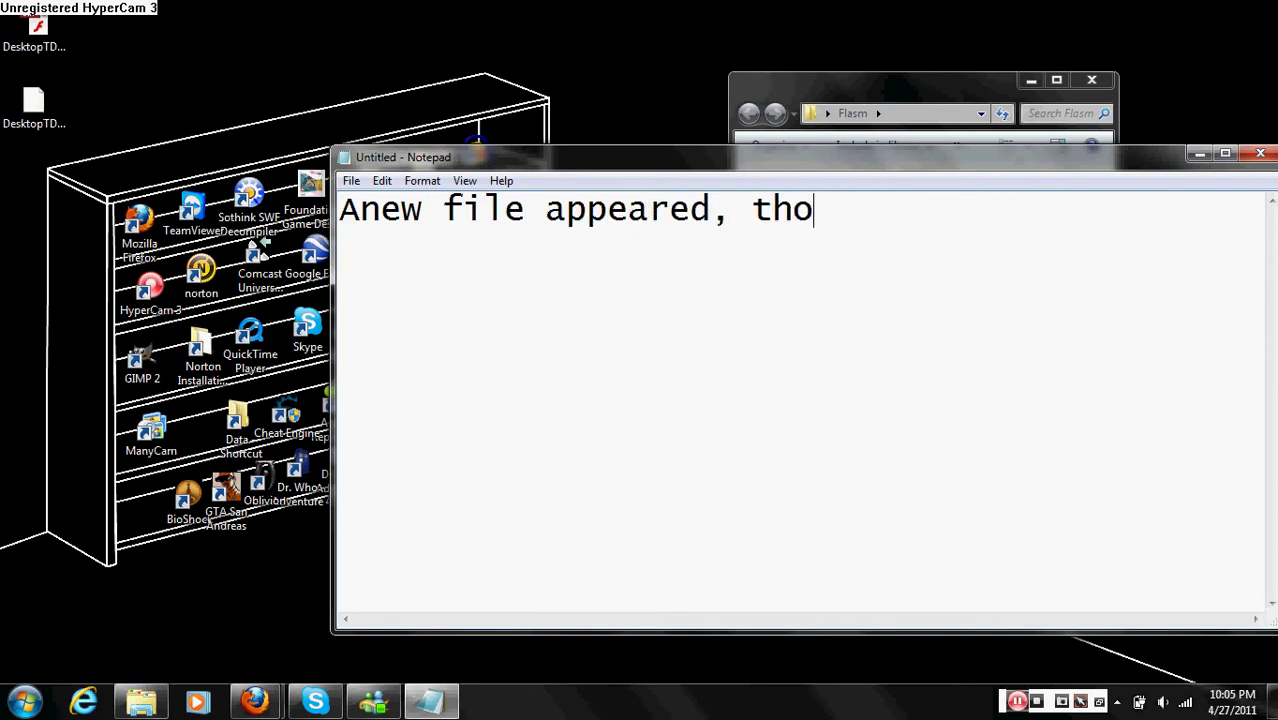
pyautogui.write('is is the ')
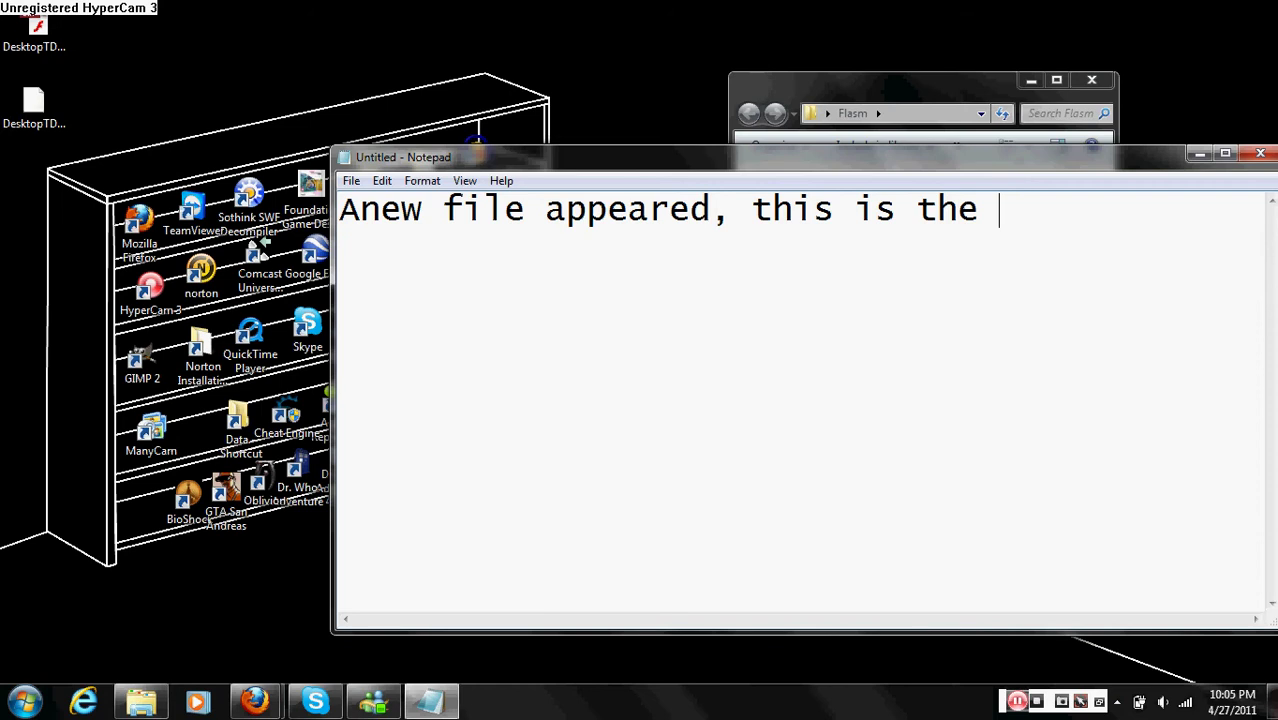
pyautogui.write('games code')
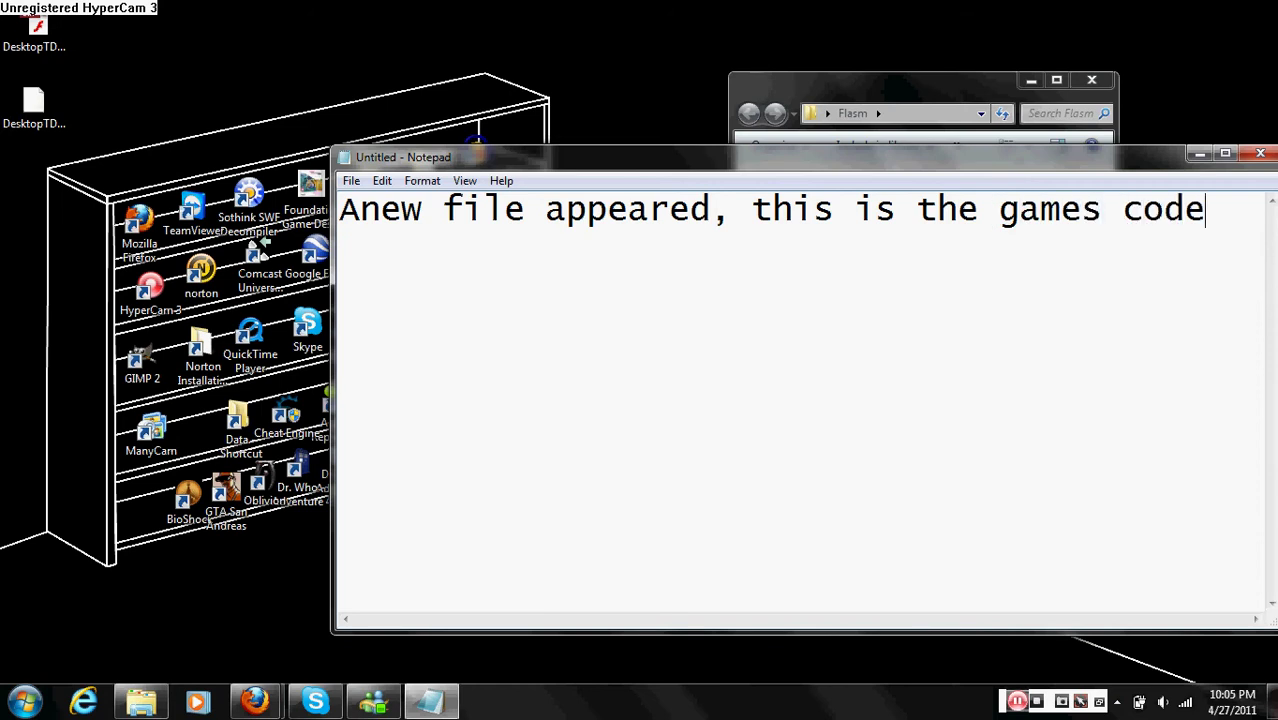
# Replace the whole note with "Open the code in a txt editor like" and "notepad or notepad++" on a second line
pyautogui.hotkey('ctrl', 'a')
pyautogui.press('Delete')
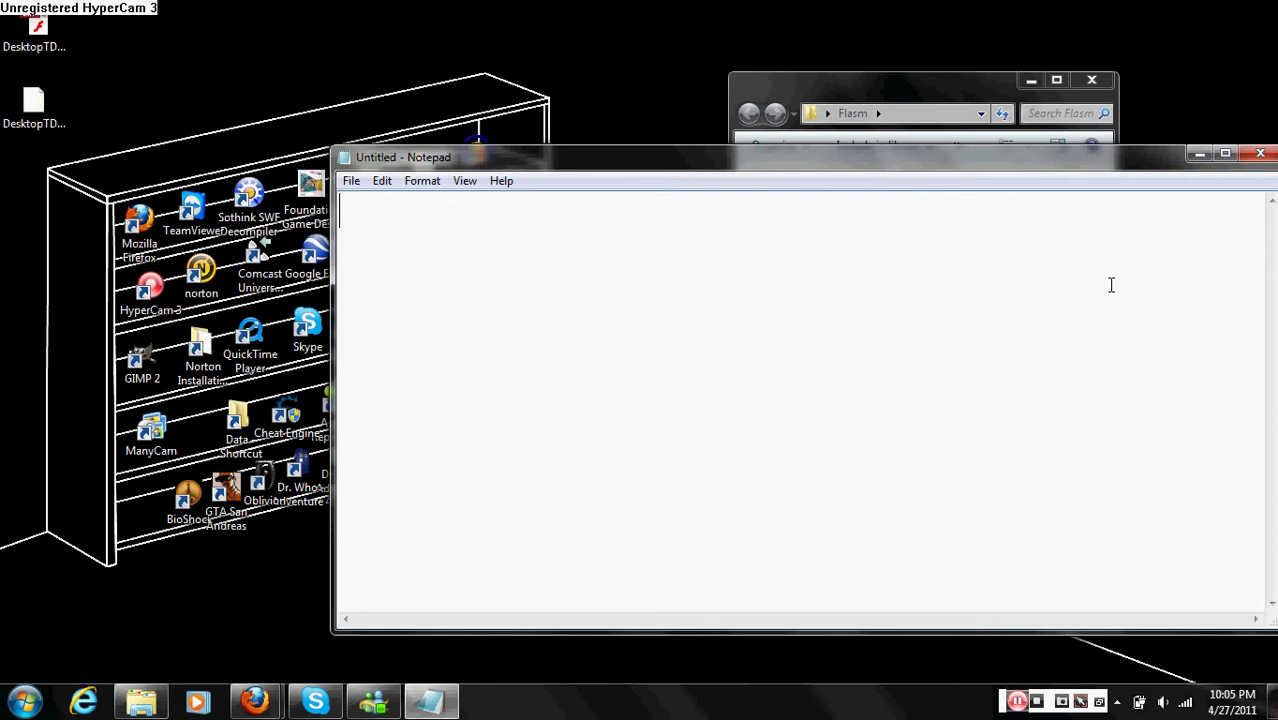
pyautogui.write('Open the')
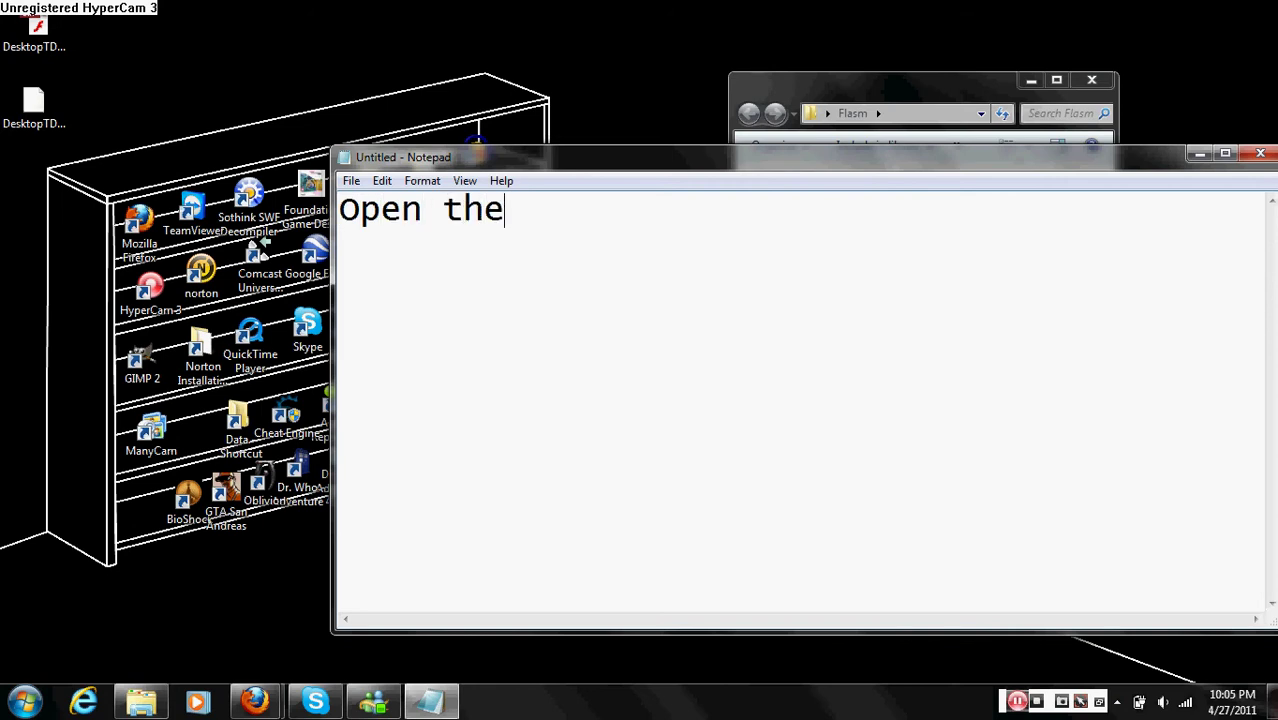
pyautogui.write(' code in a ')
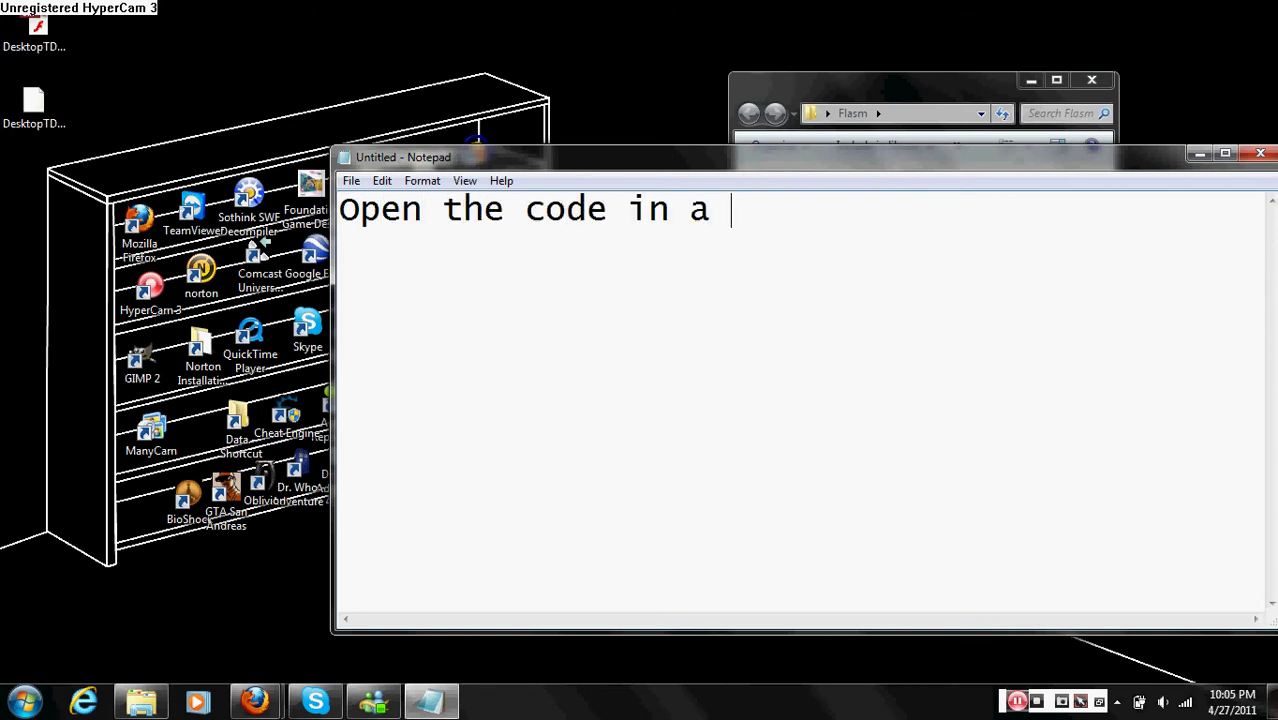
pyautogui.write('txt edit')
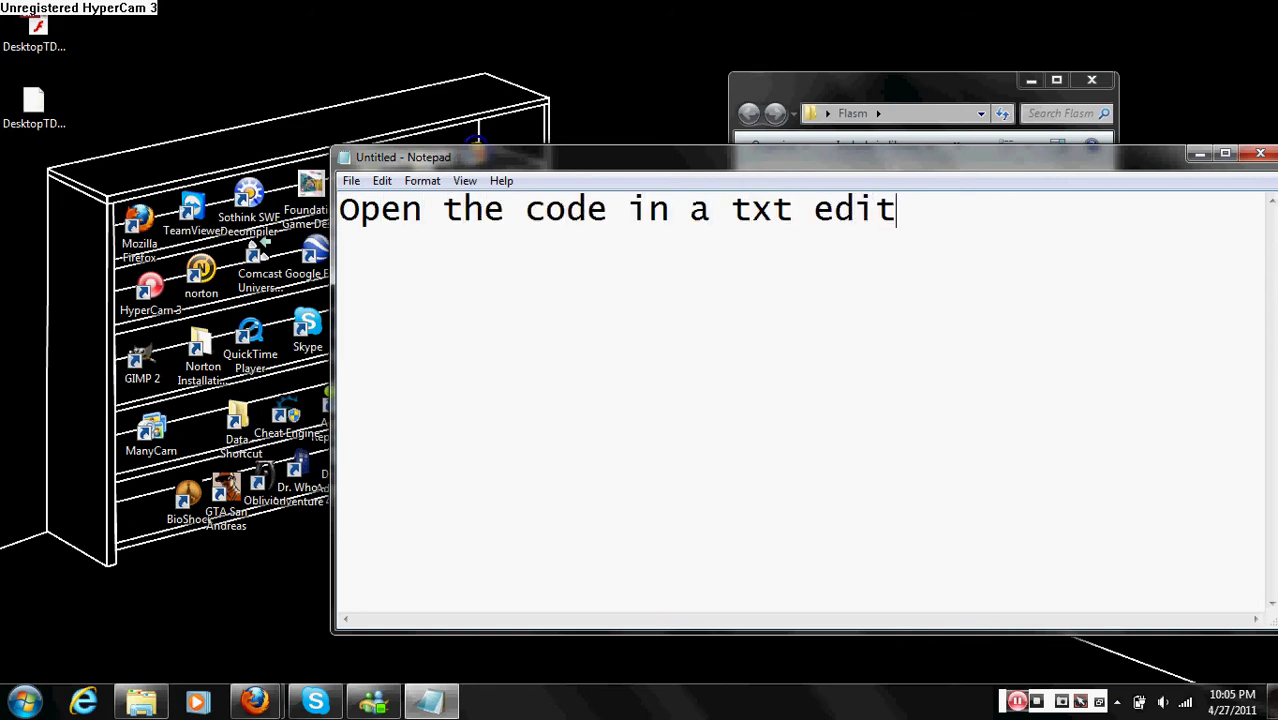
pyautogui.write('or like')
pyautogui.press('Return')
pyautogui.write('n')
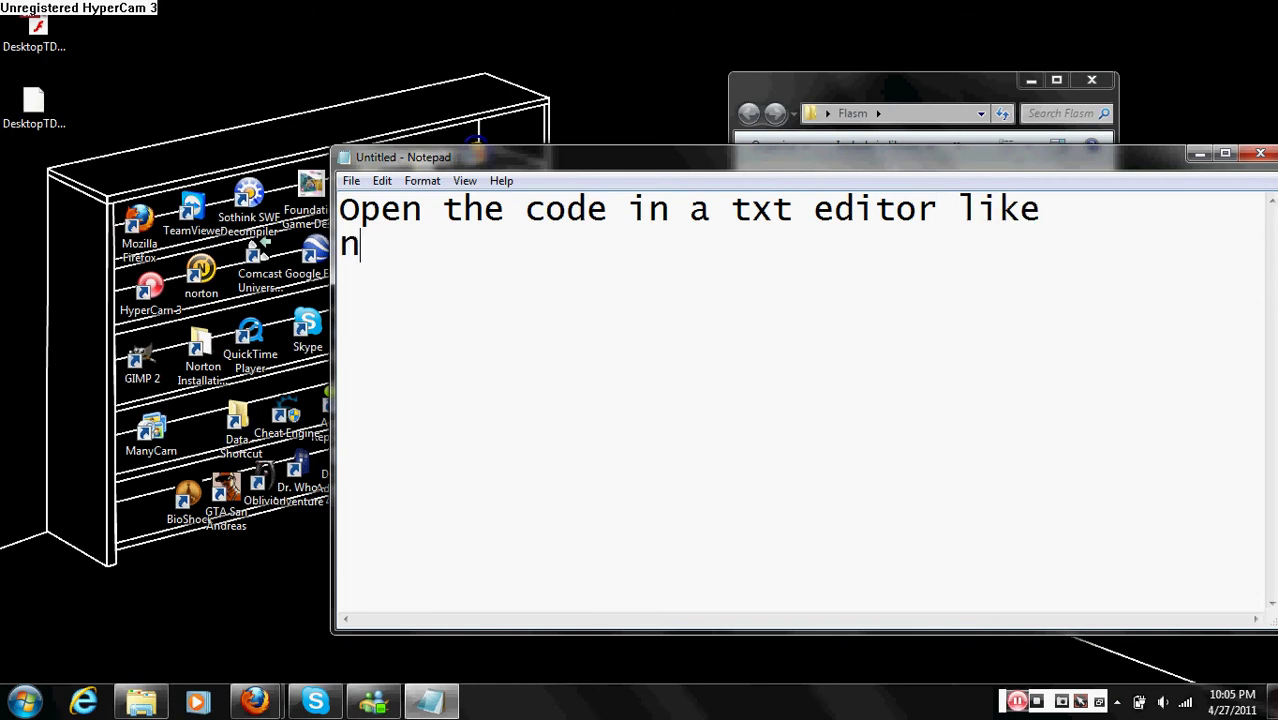
pyautogui.write('otepad or')
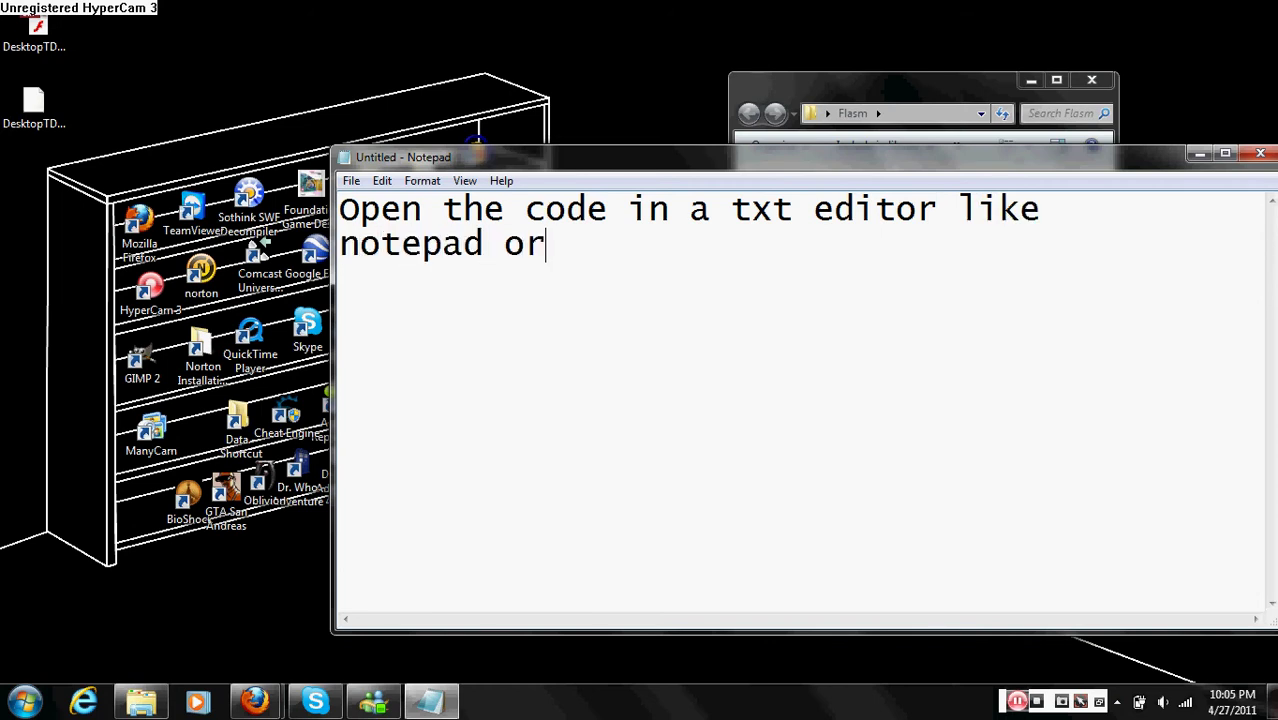
pyautogui.write(' notepad')
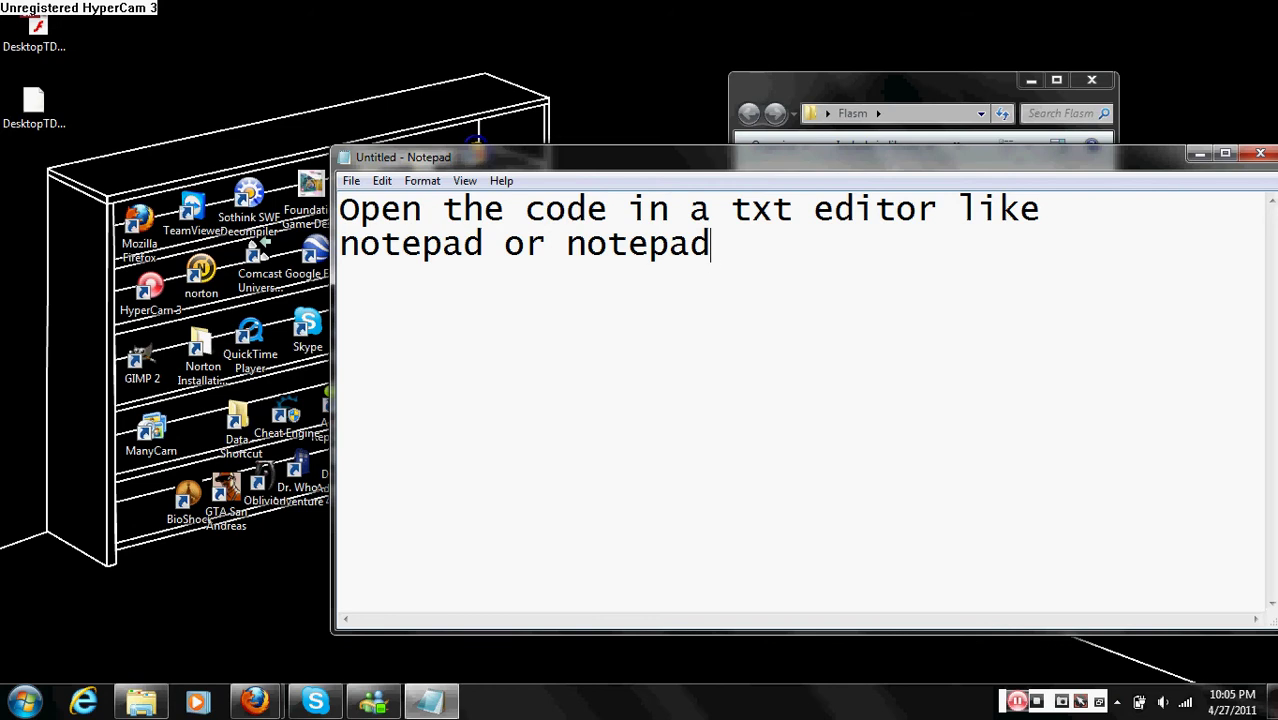
pyautogui.write('++')
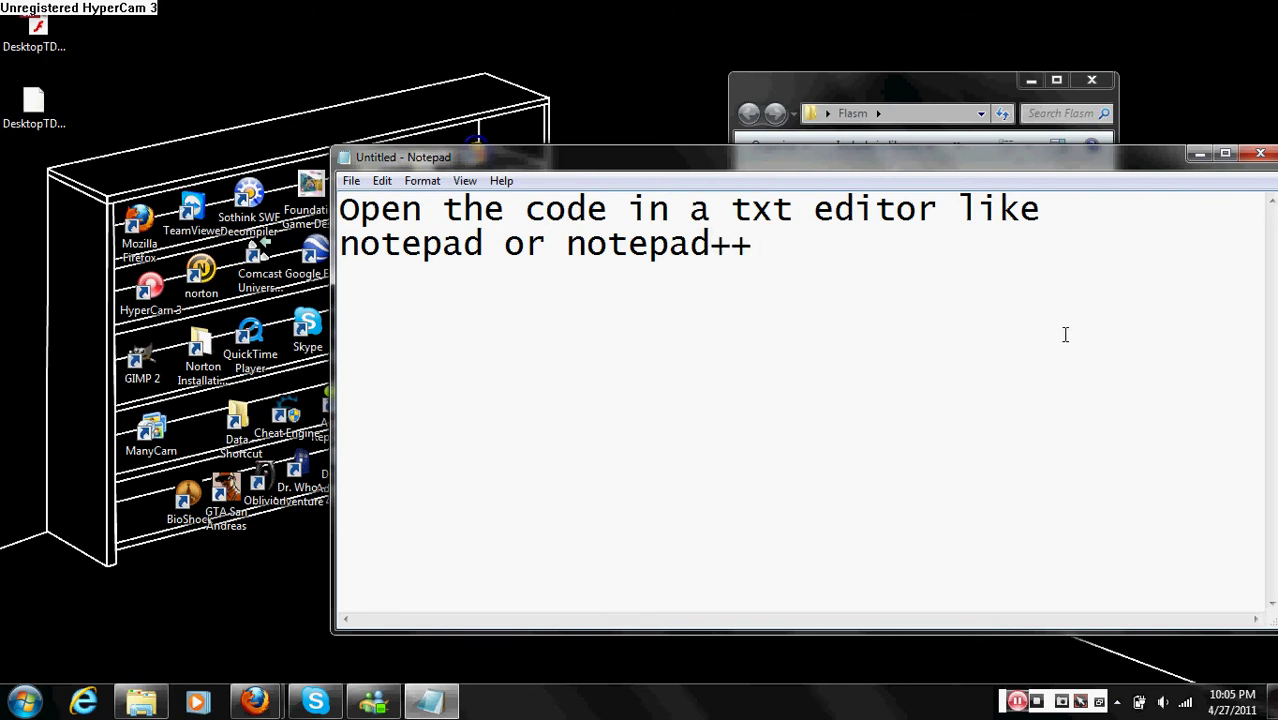
# Clear and minimize the note, and open DesktopTD15k.flm from the desktop in Notepad++ to look over its code
pyautogui.hotkey('ctrl', 'a')
pyautogui.press('BackSpace')
pyautogui.click(1199, 153)
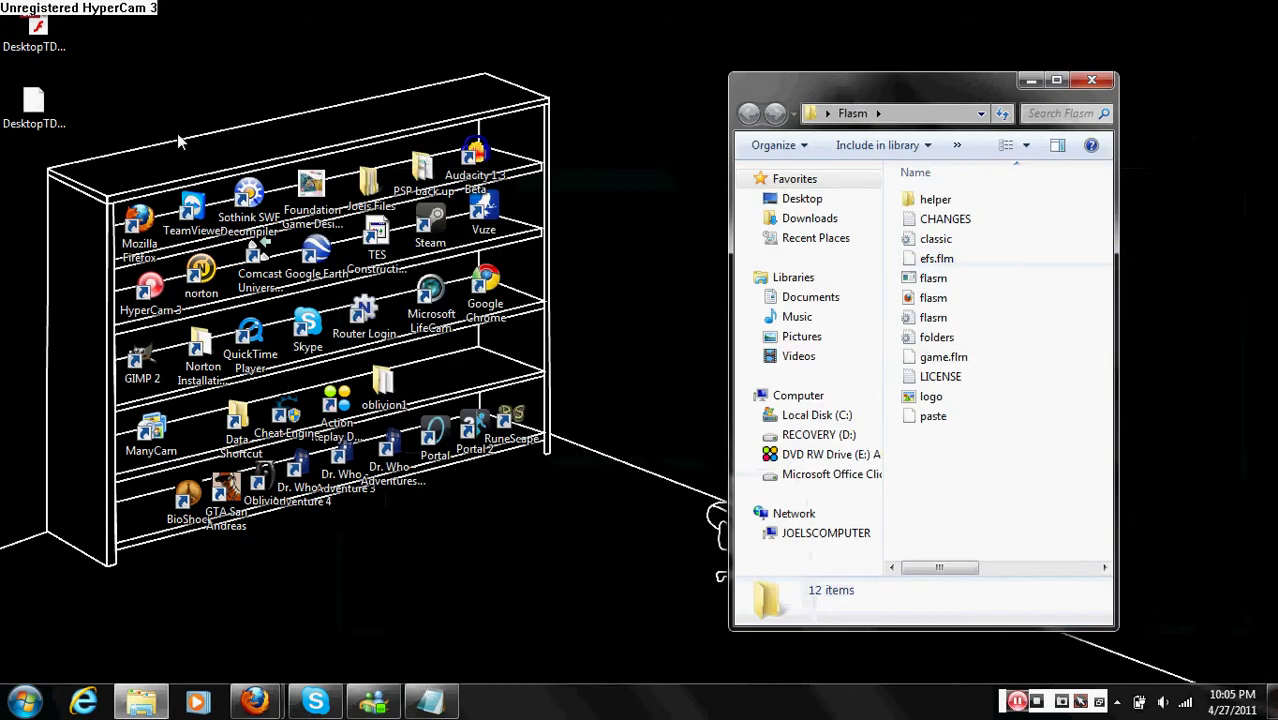
pyautogui.rightClick(52, 104)
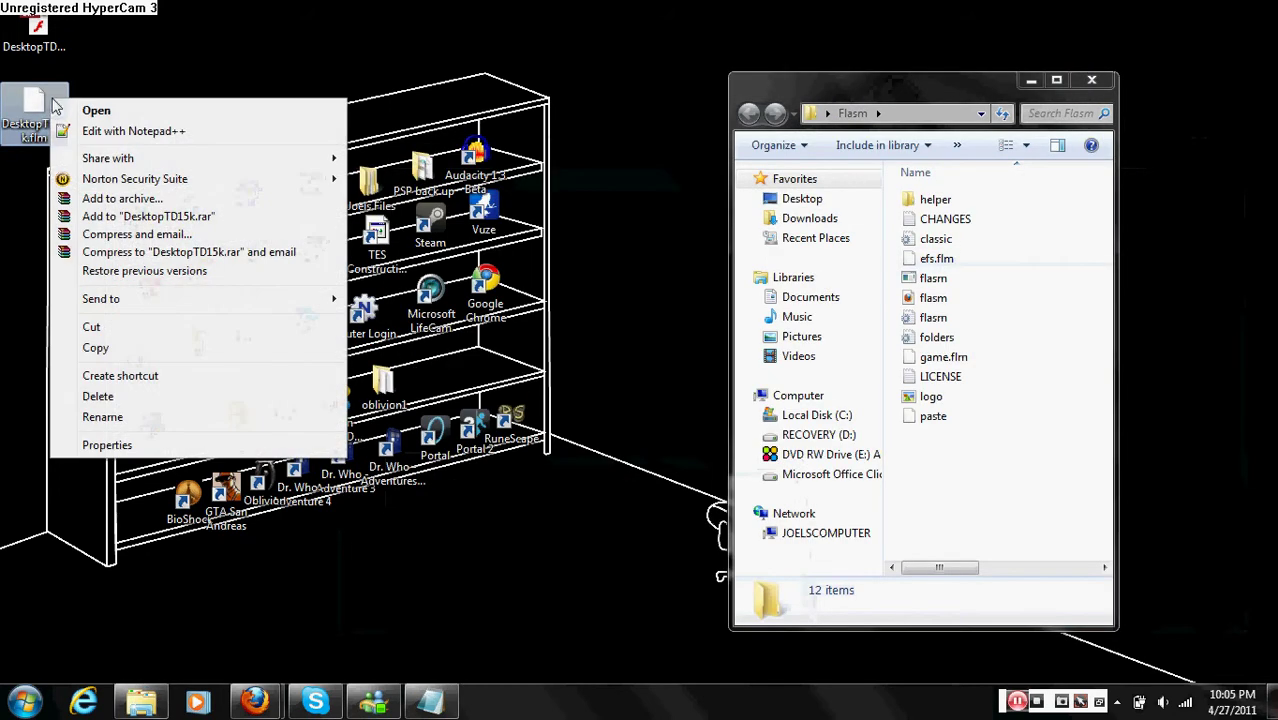
pyautogui.click(120, 132)
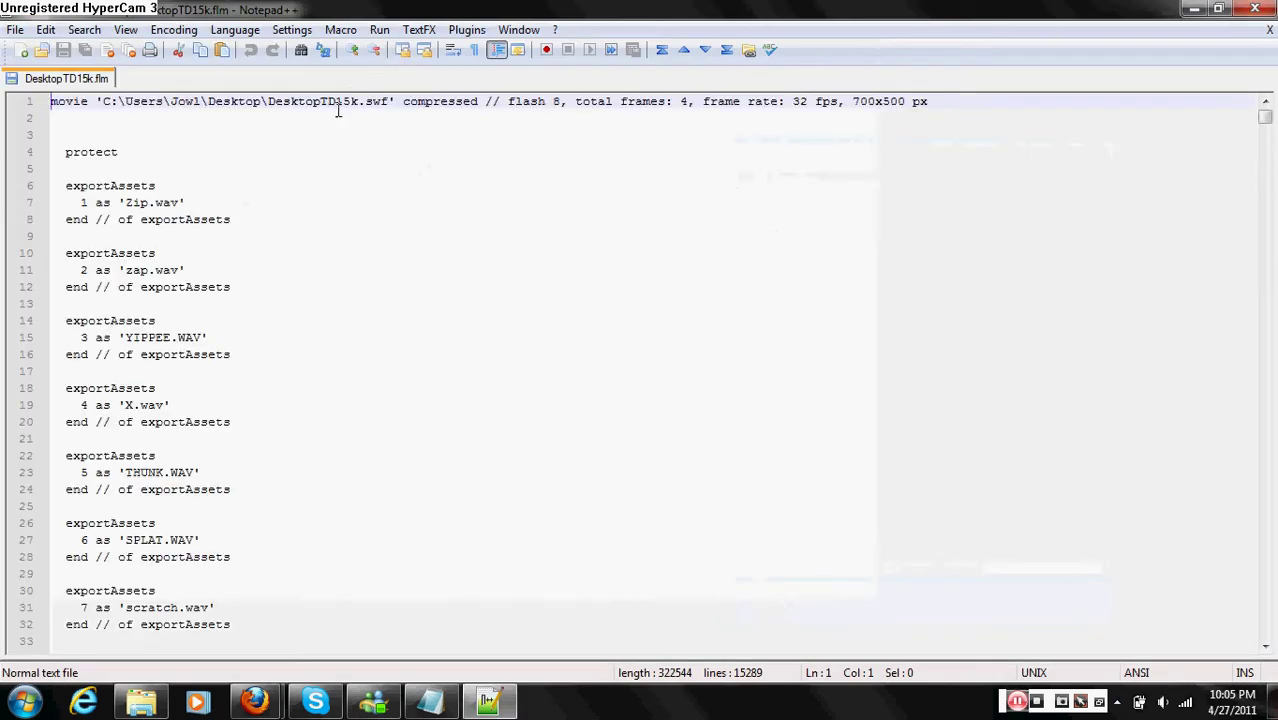
pyautogui.scroll(-20, 368, 519)
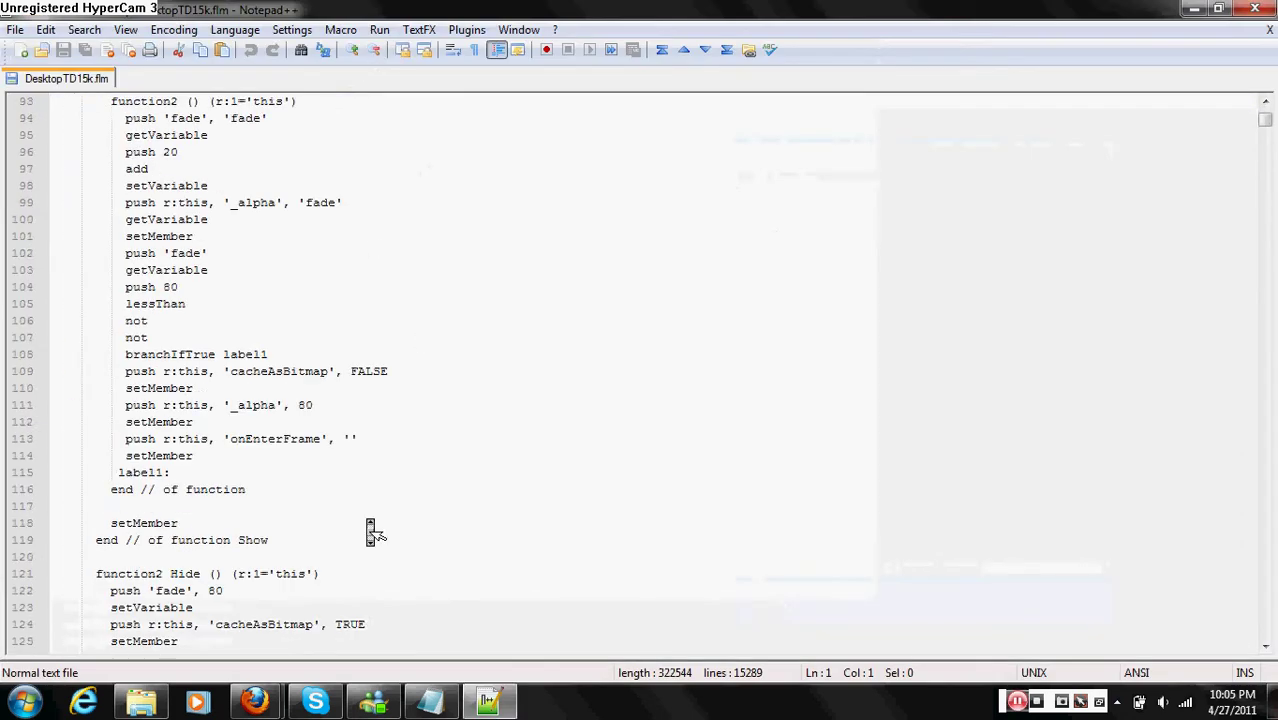
pyautogui.scroll(6, 368, 519)
pyautogui.scroll(4, 371, 528)
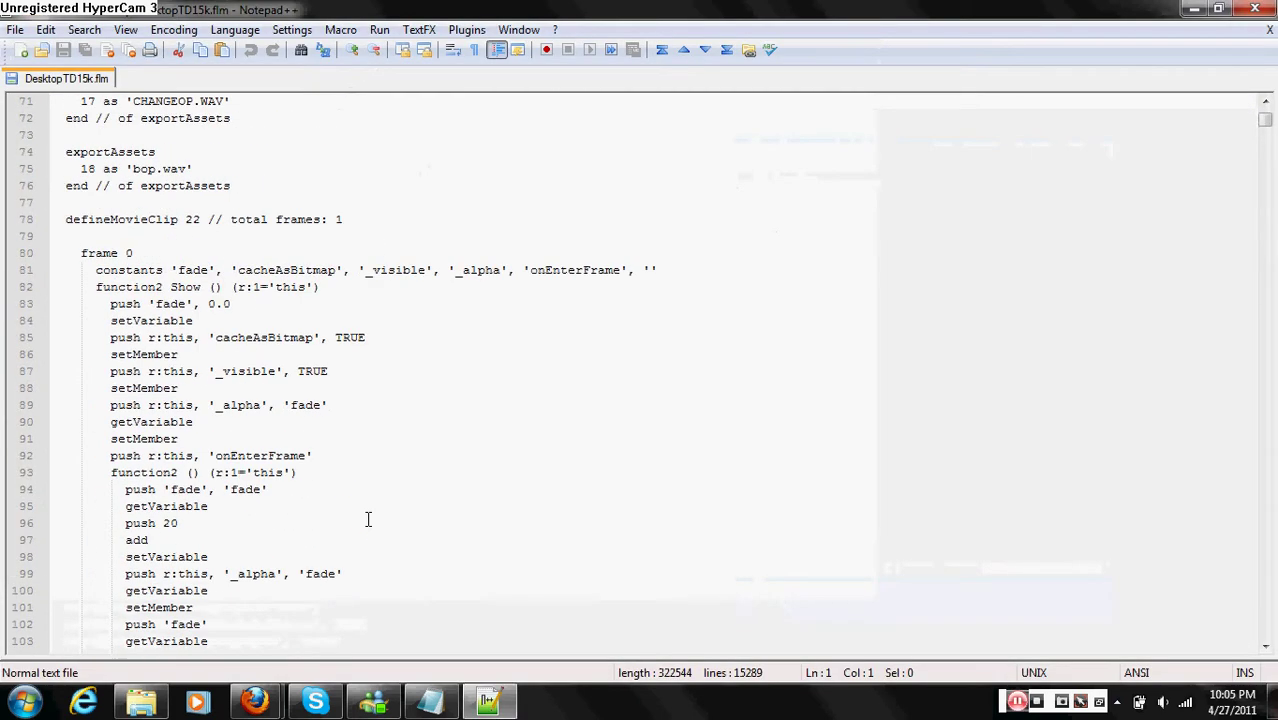
# Return to Notepad and write "A lot of stuff here, i will be hacking" with "the money in the game" on a second line
pyautogui.click(430, 703)
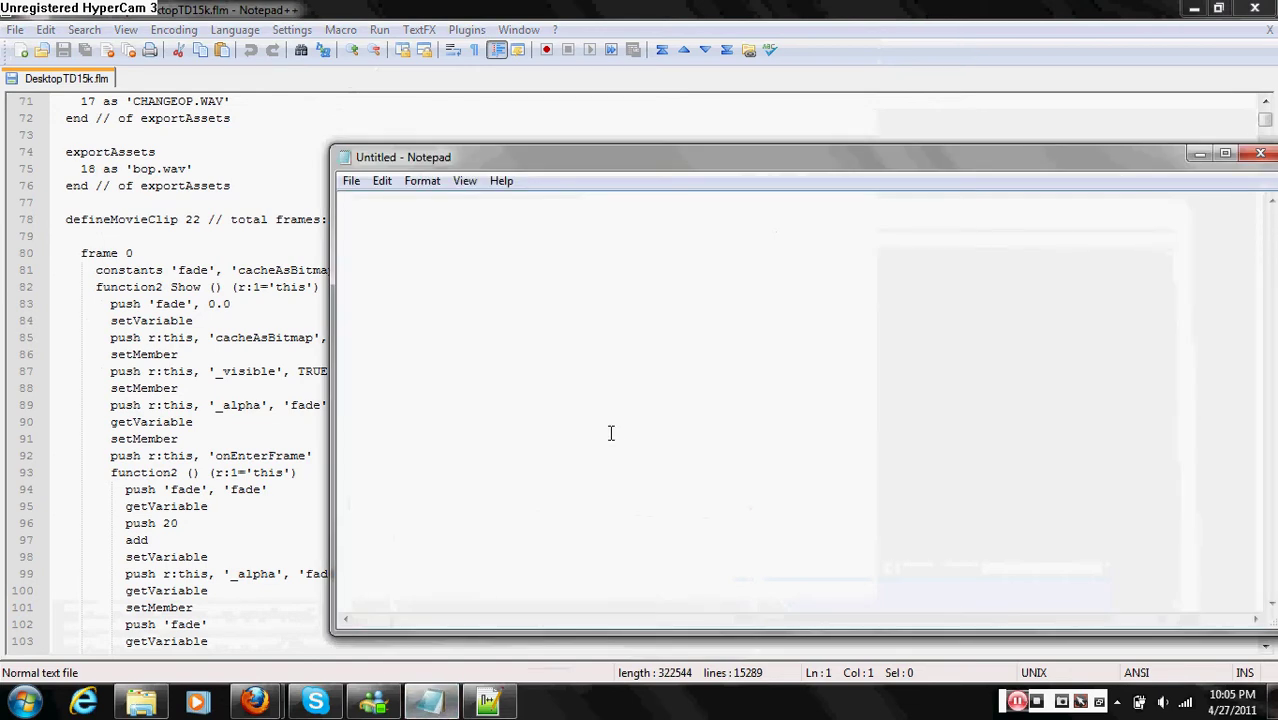
pyautogui.write('A lot ')
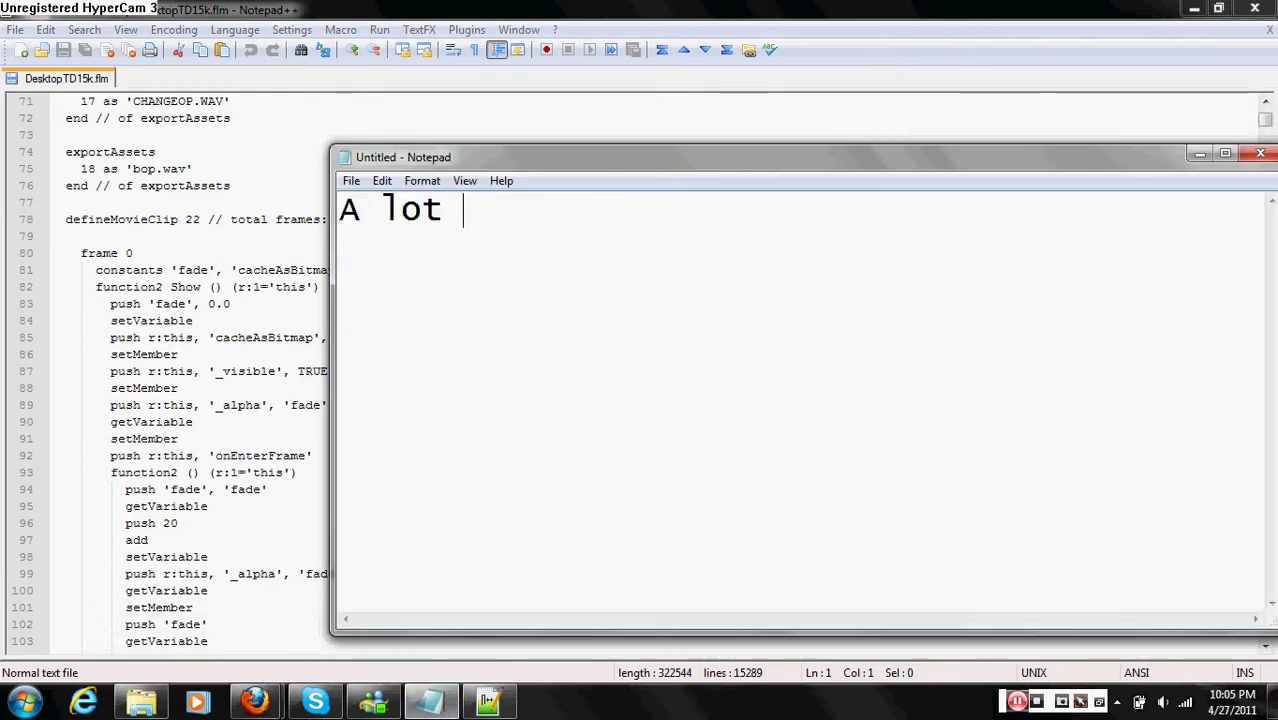
pyautogui.write('of stuff here')
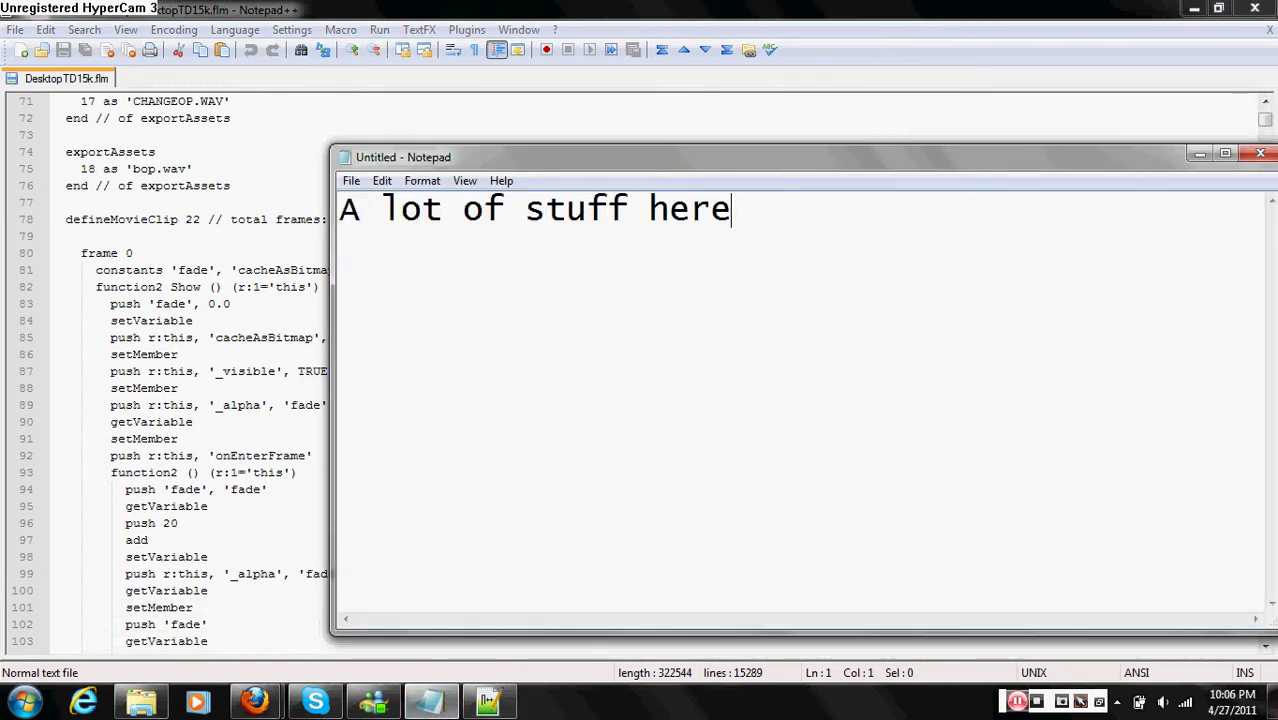
pyautogui.write(', i will be hack')
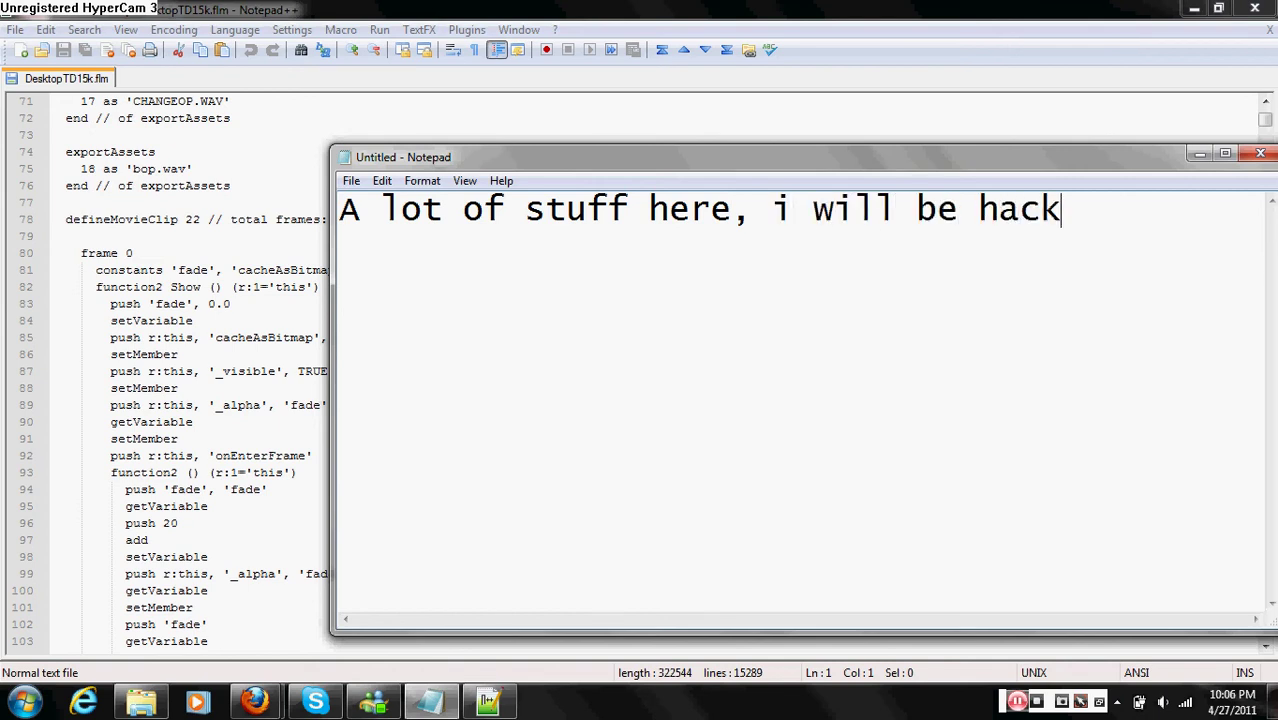
pyautogui.write('ingthe ')
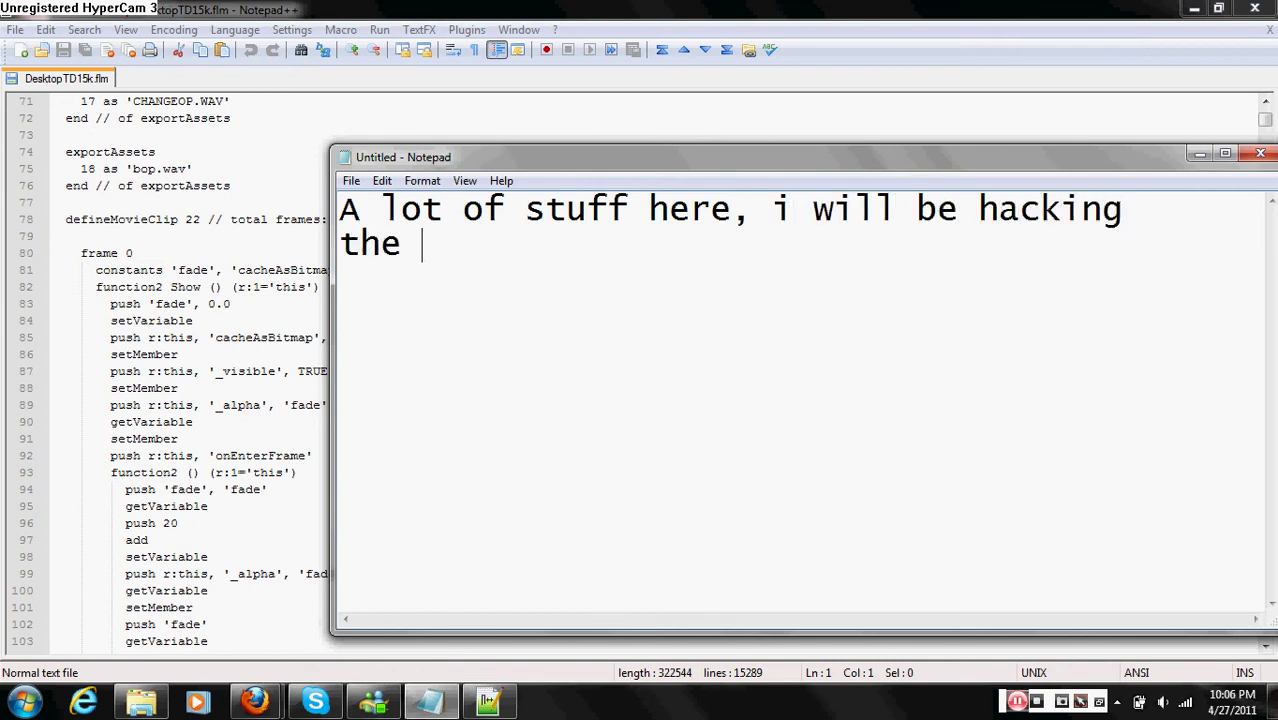
pyautogui.write('money in')
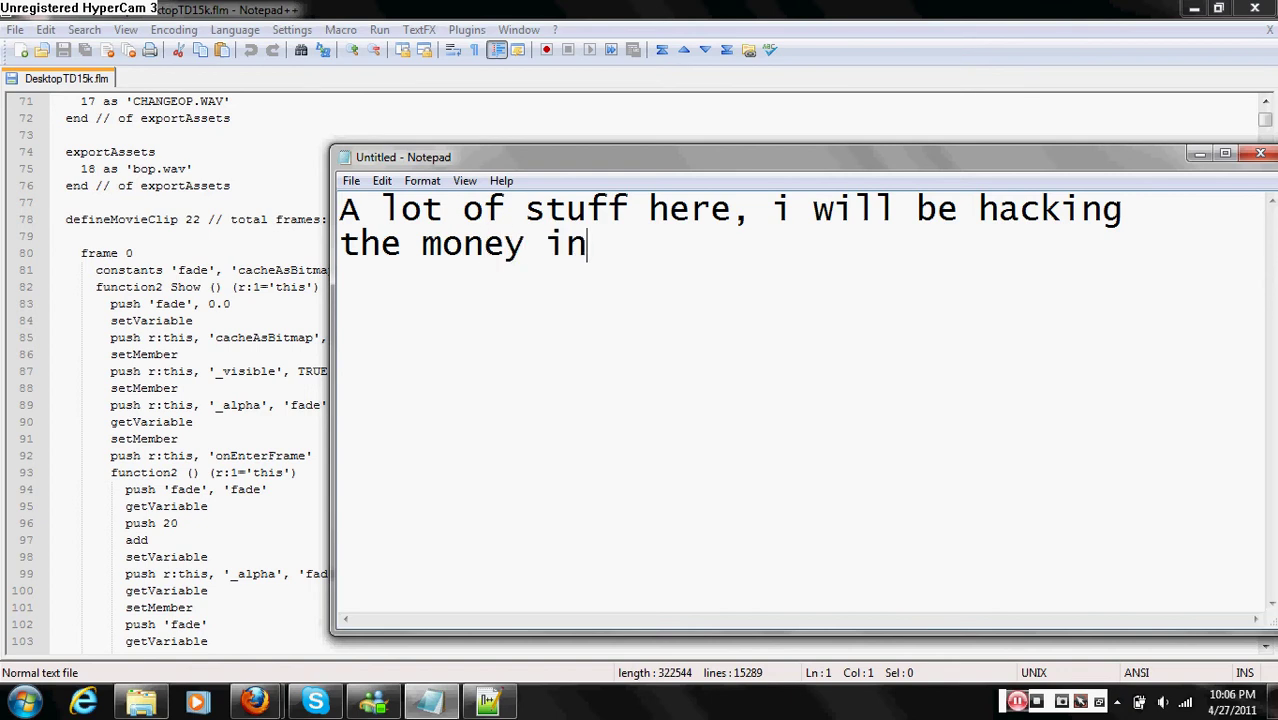
pyautogui.write(' the gane')
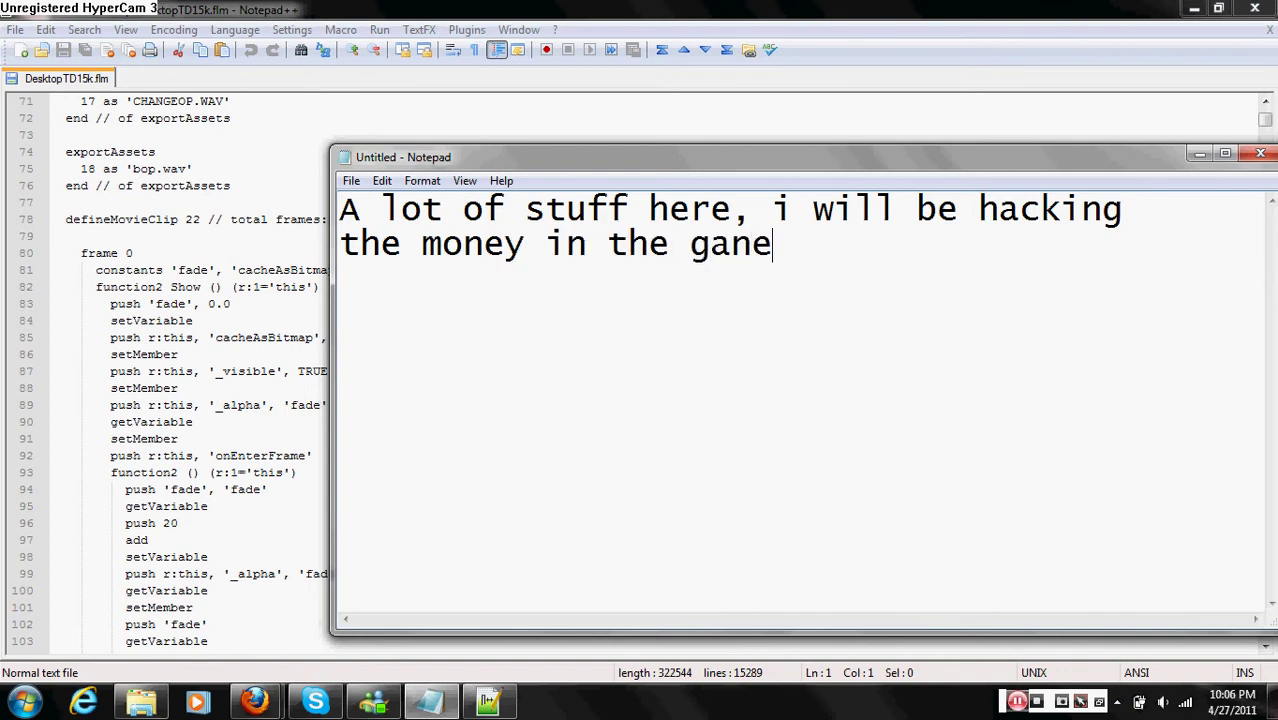
pyautogui.press('BackSpace')
pyautogui.press('BackSpace')
pyautogui.write('me')
# Replace the whole note with "so i search for gold" and minimize it
pyautogui.hotkey('ctrl', 'a')
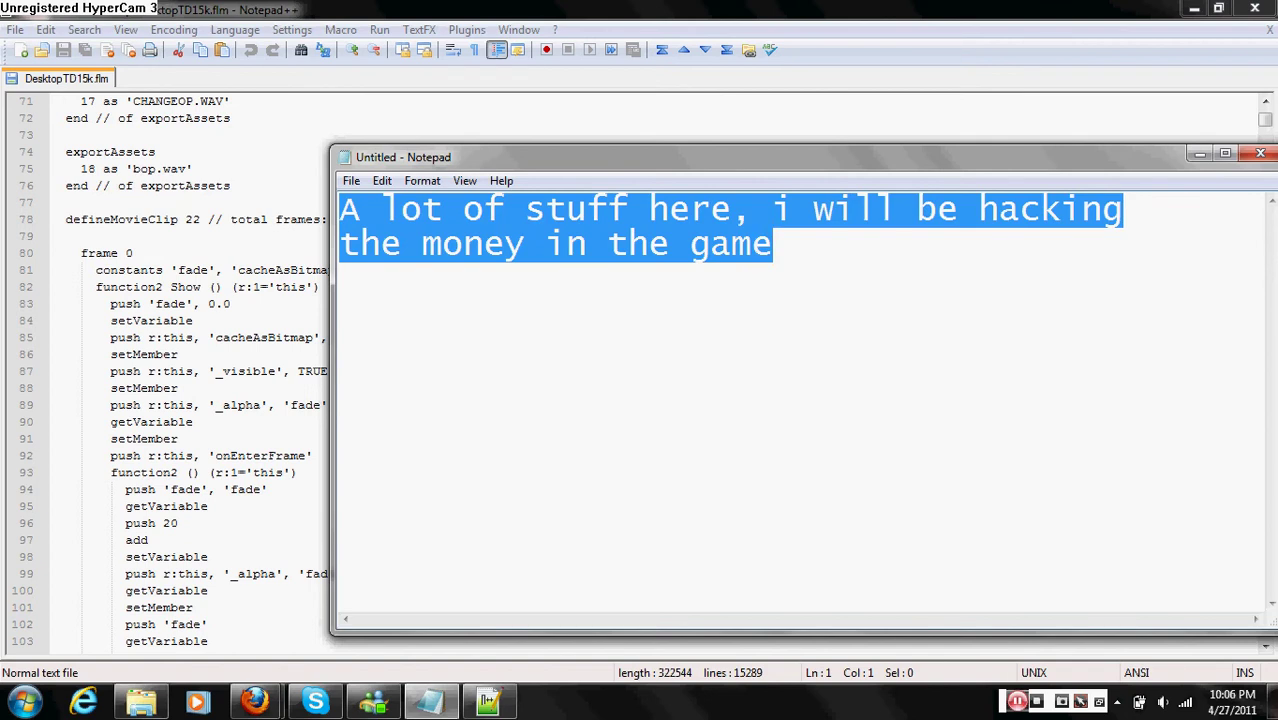
pyautogui.write('so i searc')
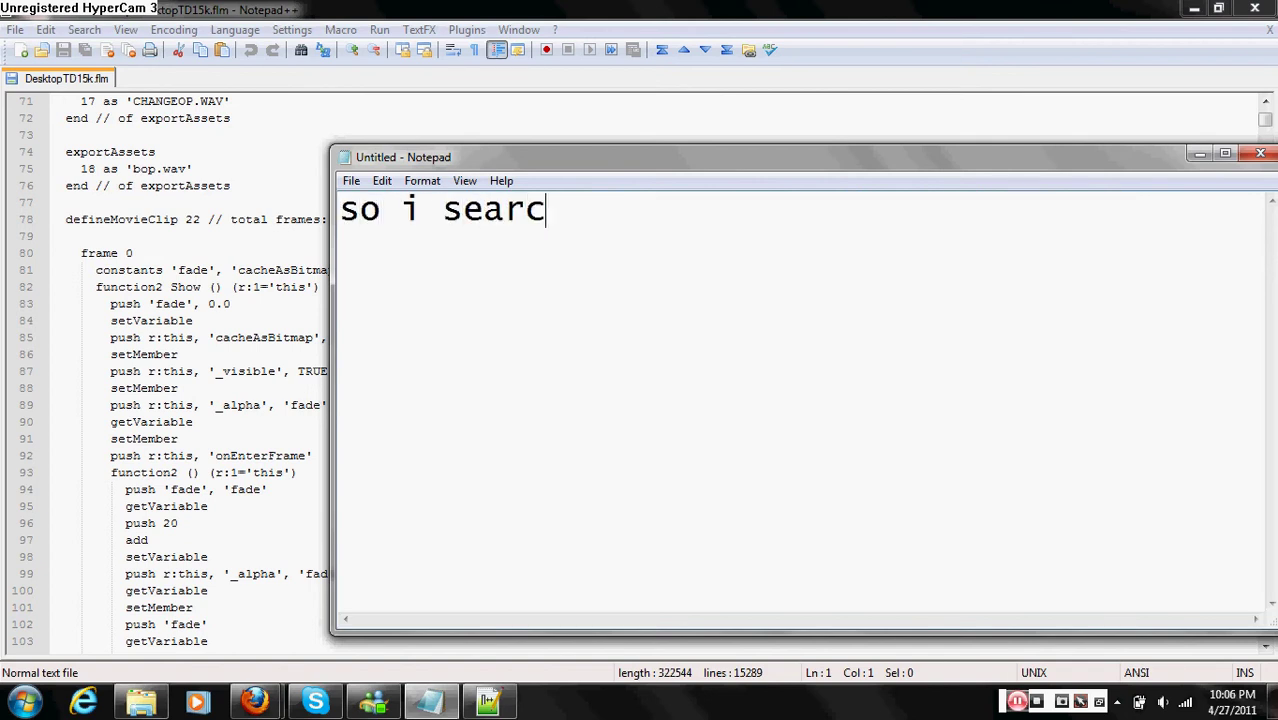
pyautogui.write('h for gold')
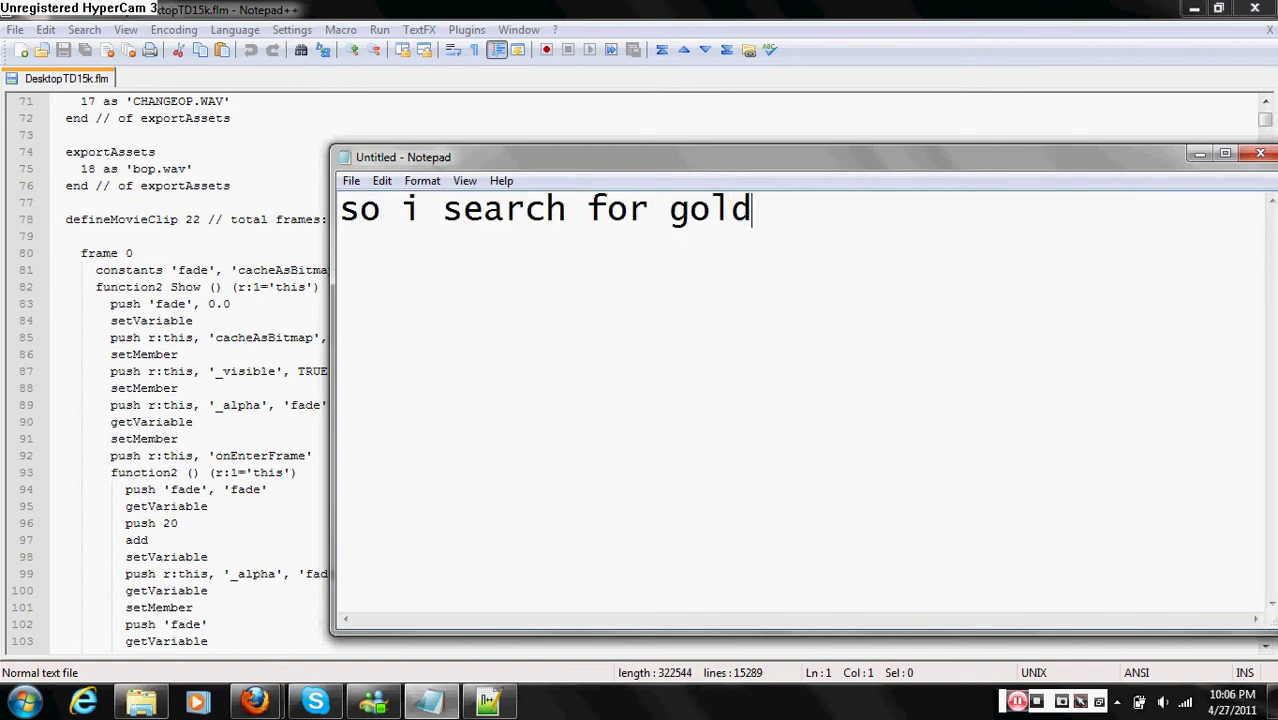
pyautogui.click(1200, 156)
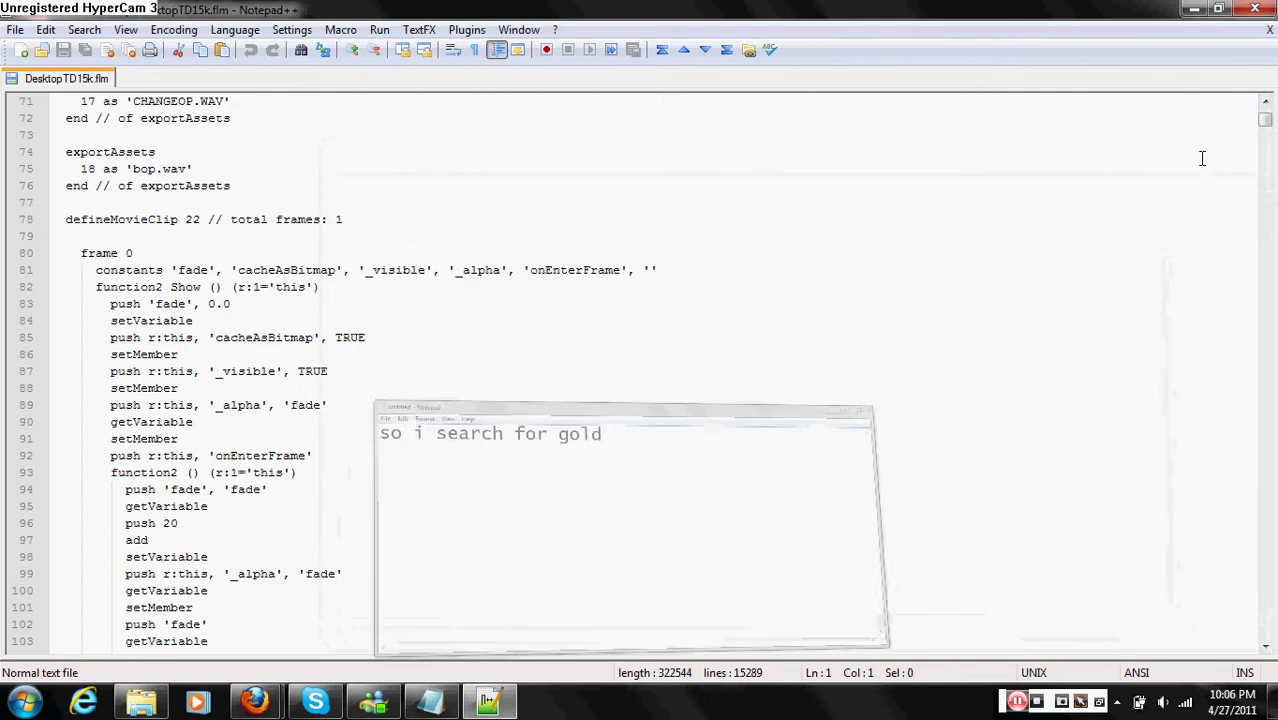
# Search the DesktopTD15k.flm code for "gold" and step through the first few matches
pyautogui.hotkey('ctrl', 'f')
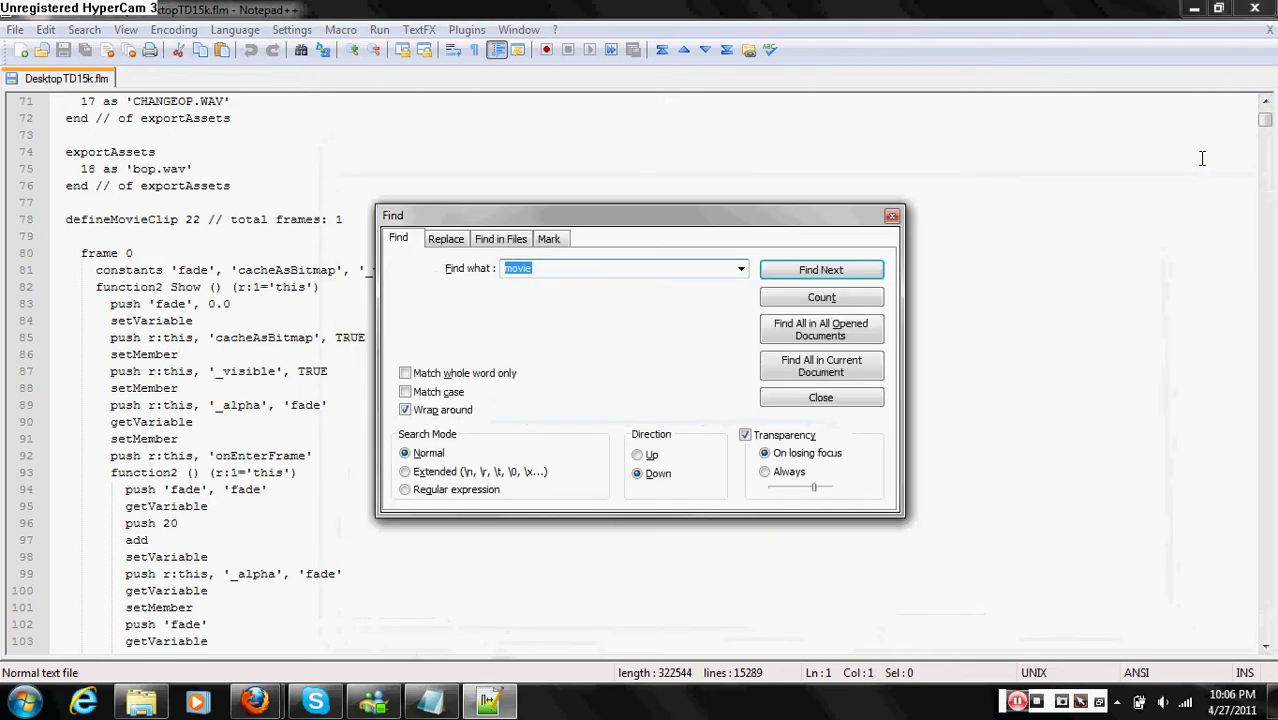
pyautogui.write('gold')
pyautogui.press('Return')
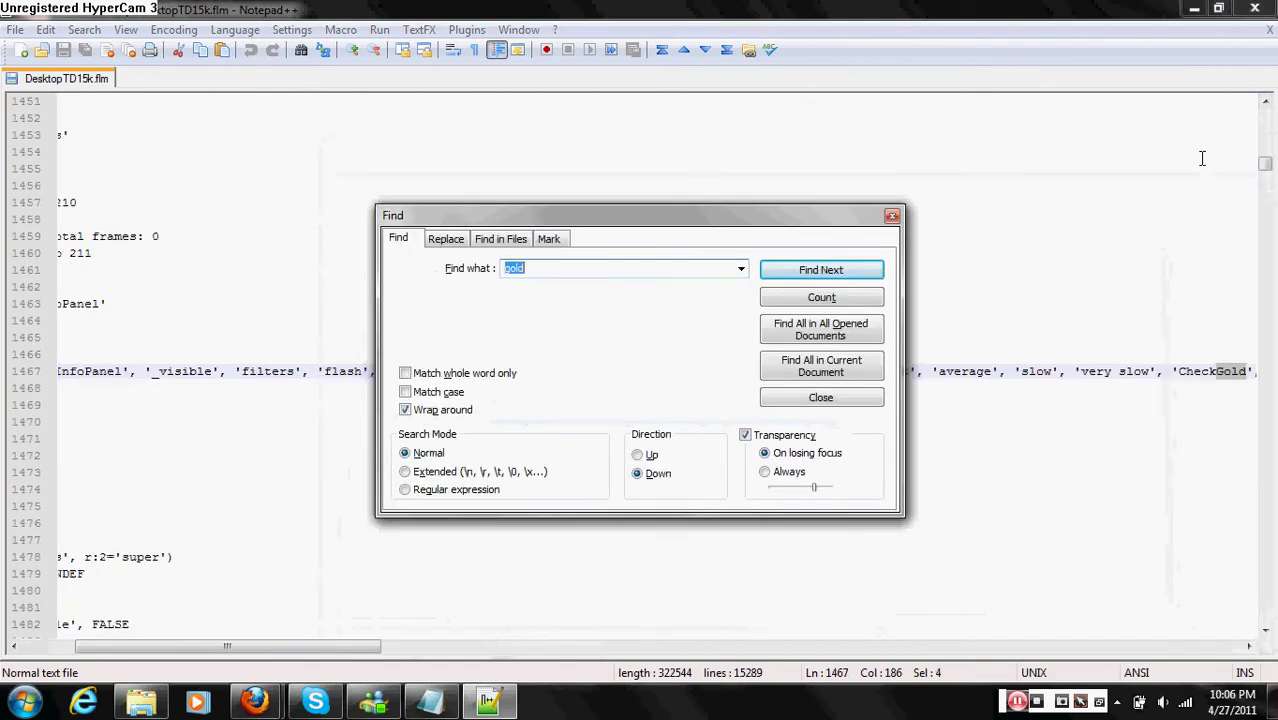
pyautogui.press('Return')
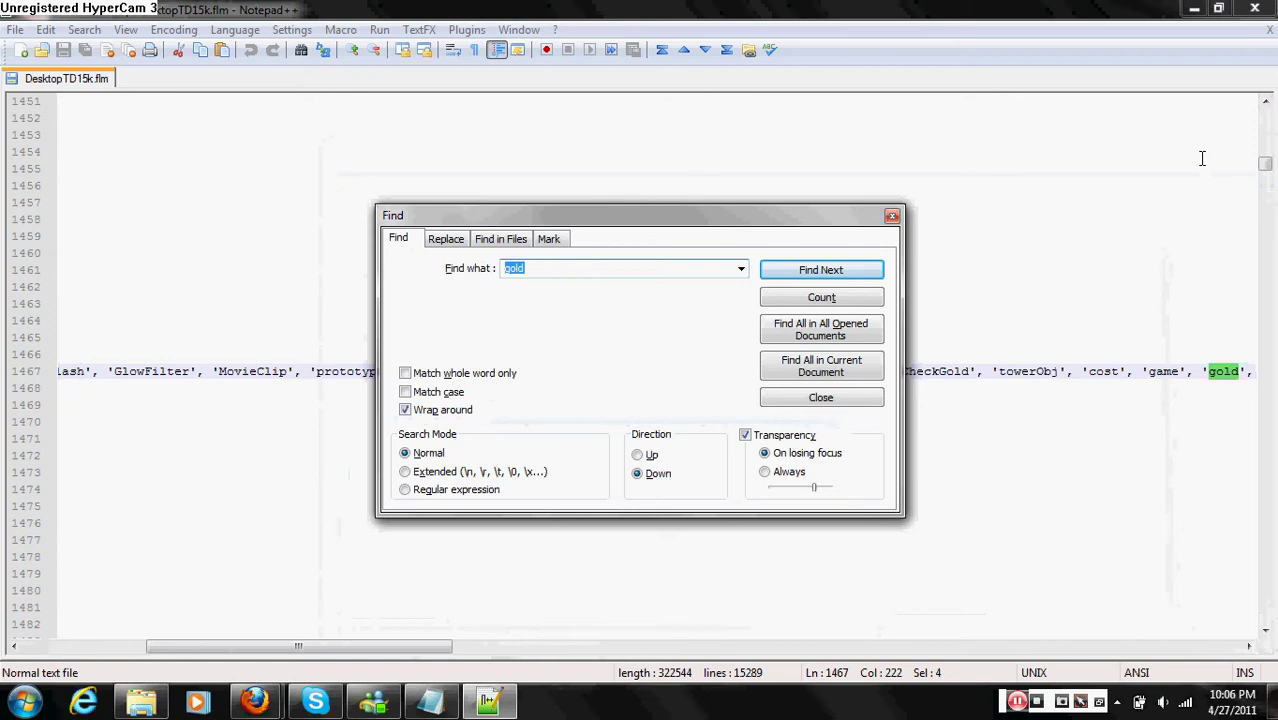
pyautogui.press('Return')
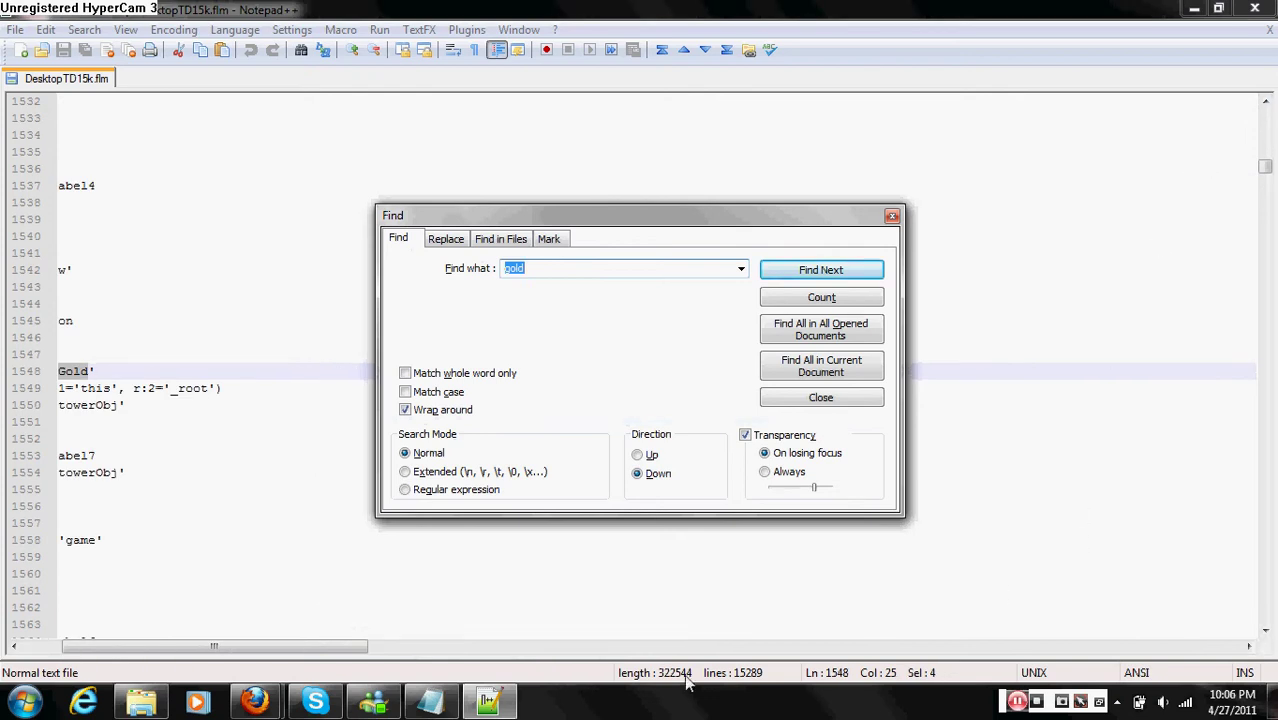
# Return to Notepad, replace the whole note with "it might take awhile depending on the game", and minimize it
pyautogui.click(430, 701)
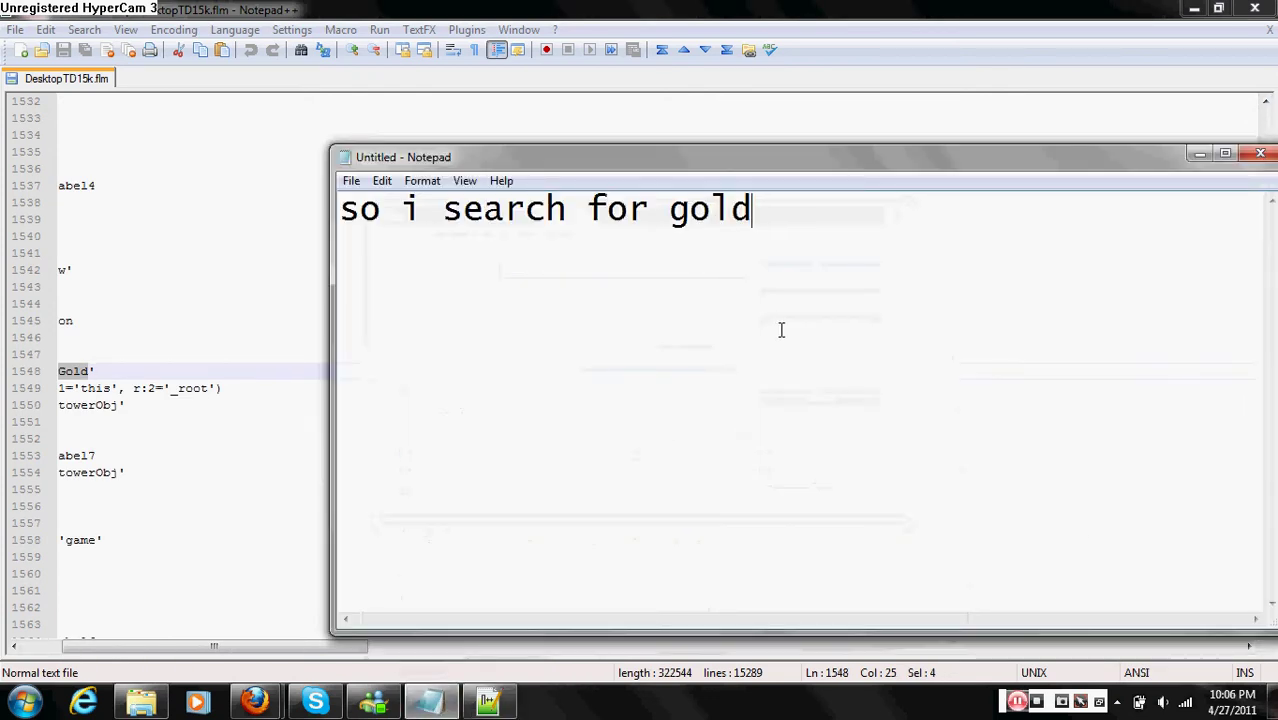
pyautogui.hotkey('ctrl', 'a')
pyautogui.write('i')
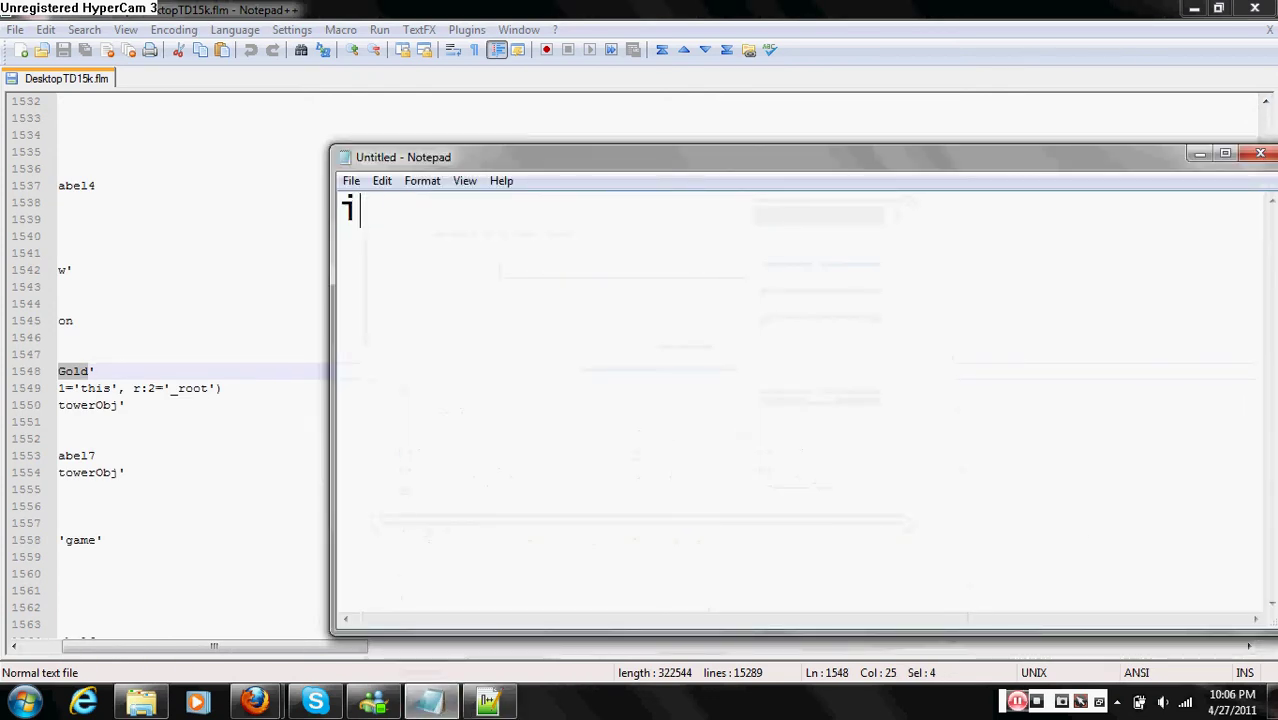
pyautogui.write('t might tak')
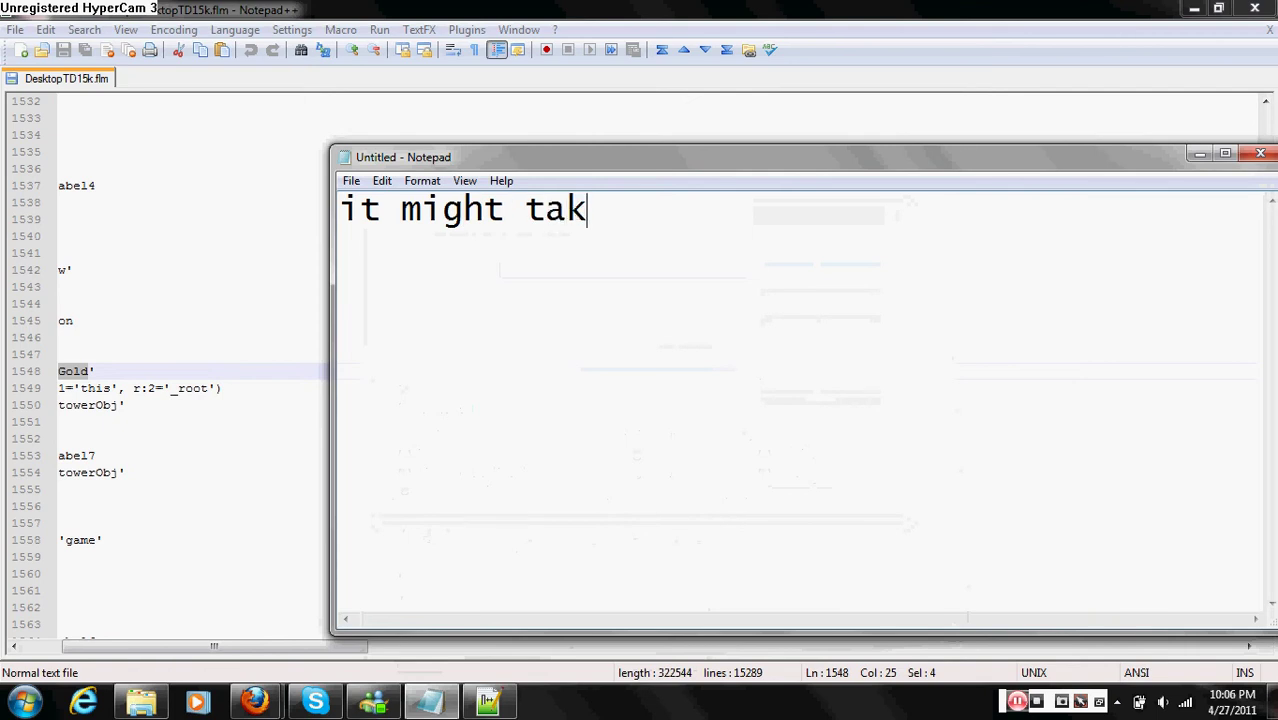
pyautogui.write('e awhile d')
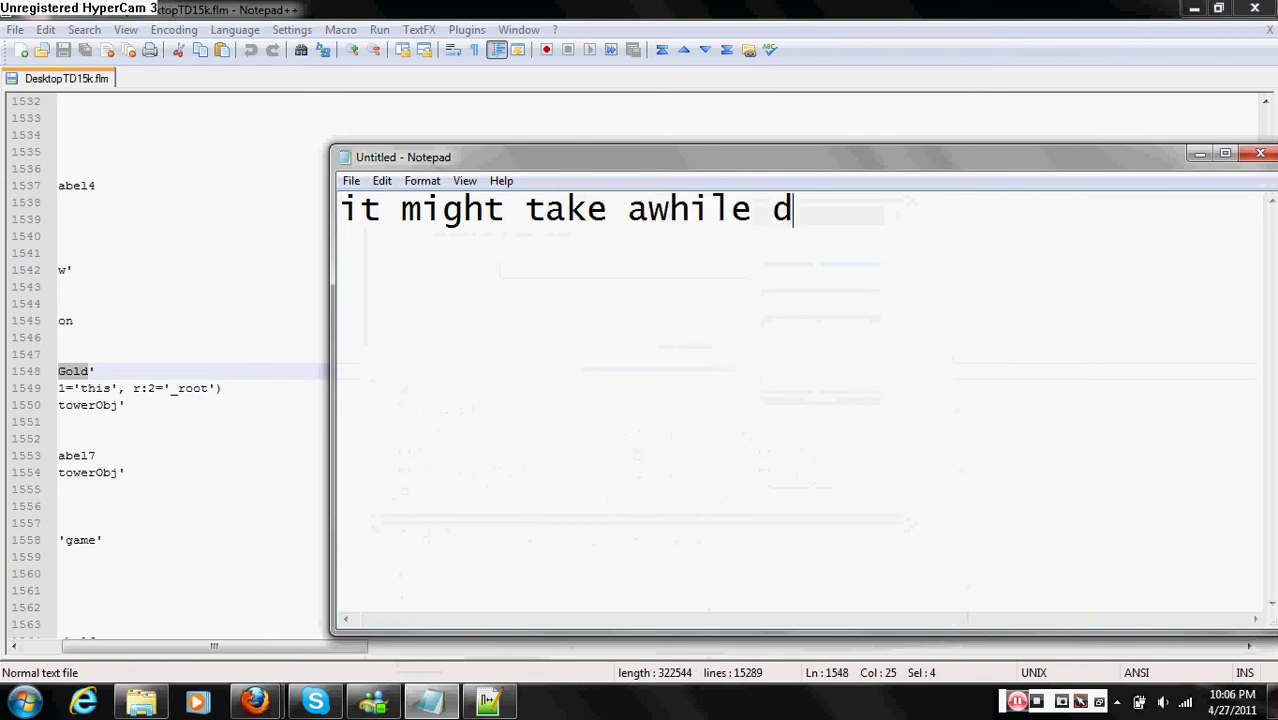
pyautogui.write('epending on the game')
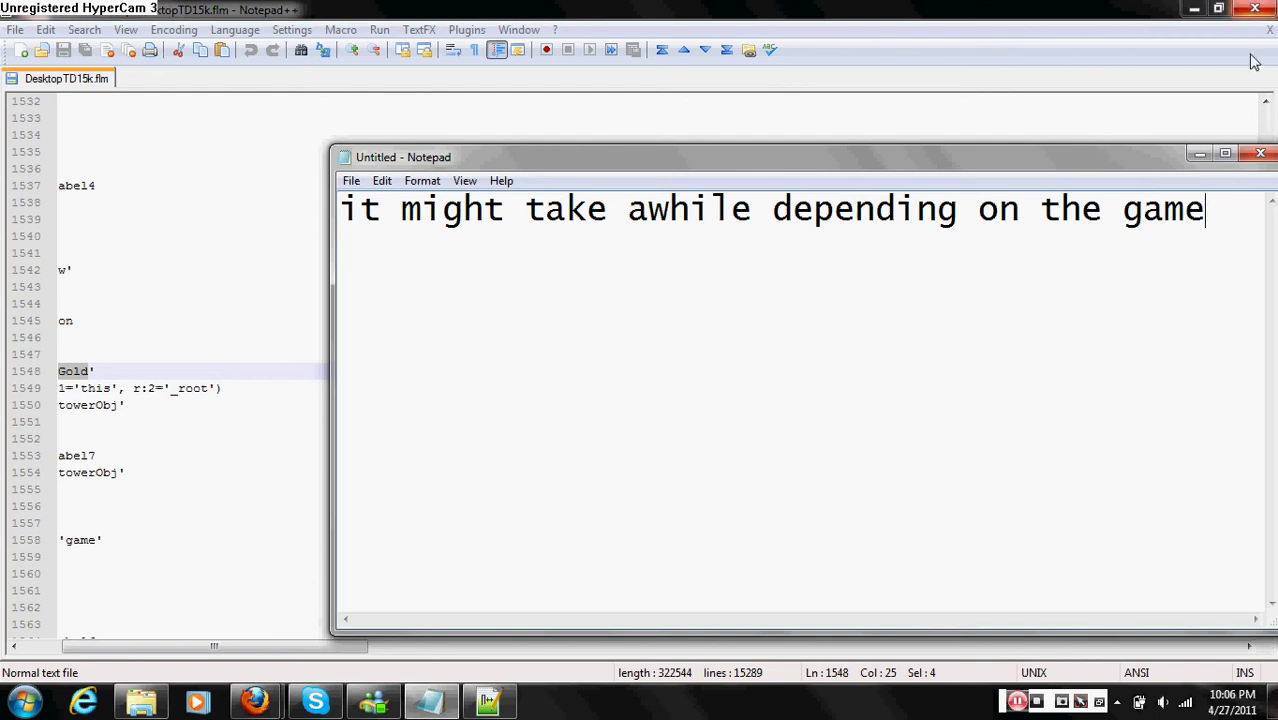
pyautogui.click(1200, 153)
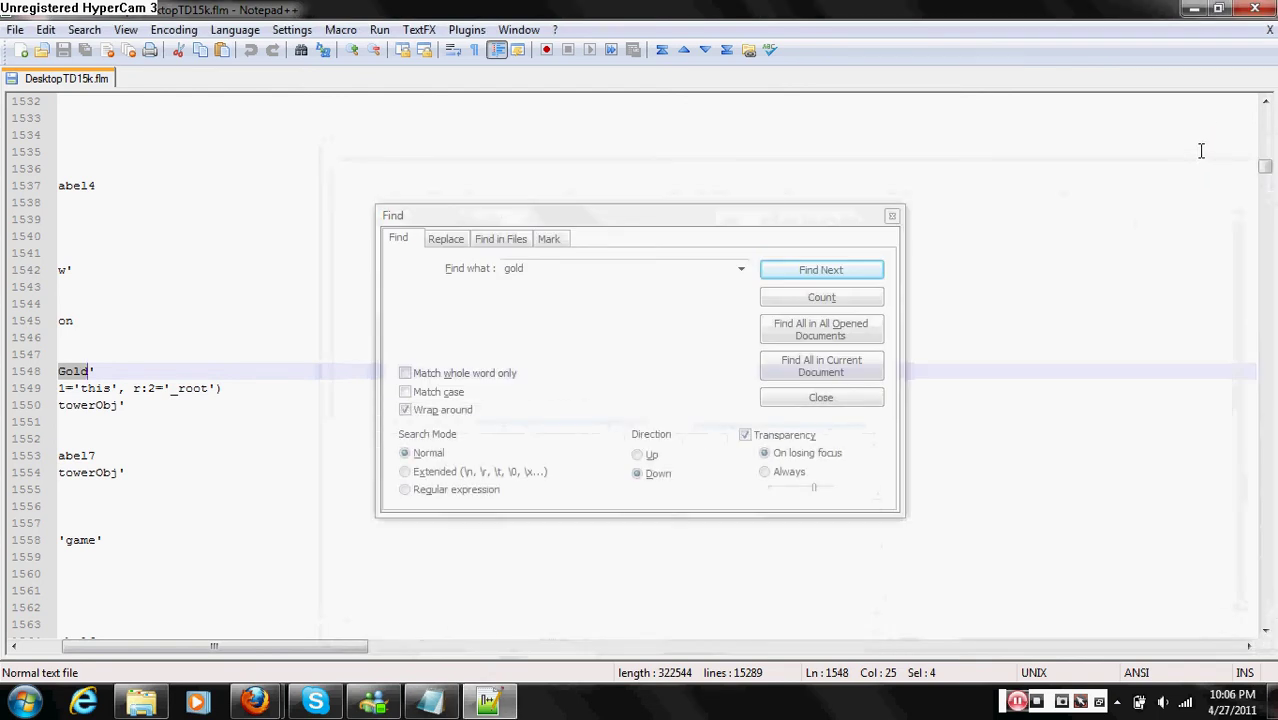
# Continue through the following "gold" matches in the code to look for where the game's money is defined
pyautogui.click(821, 273)
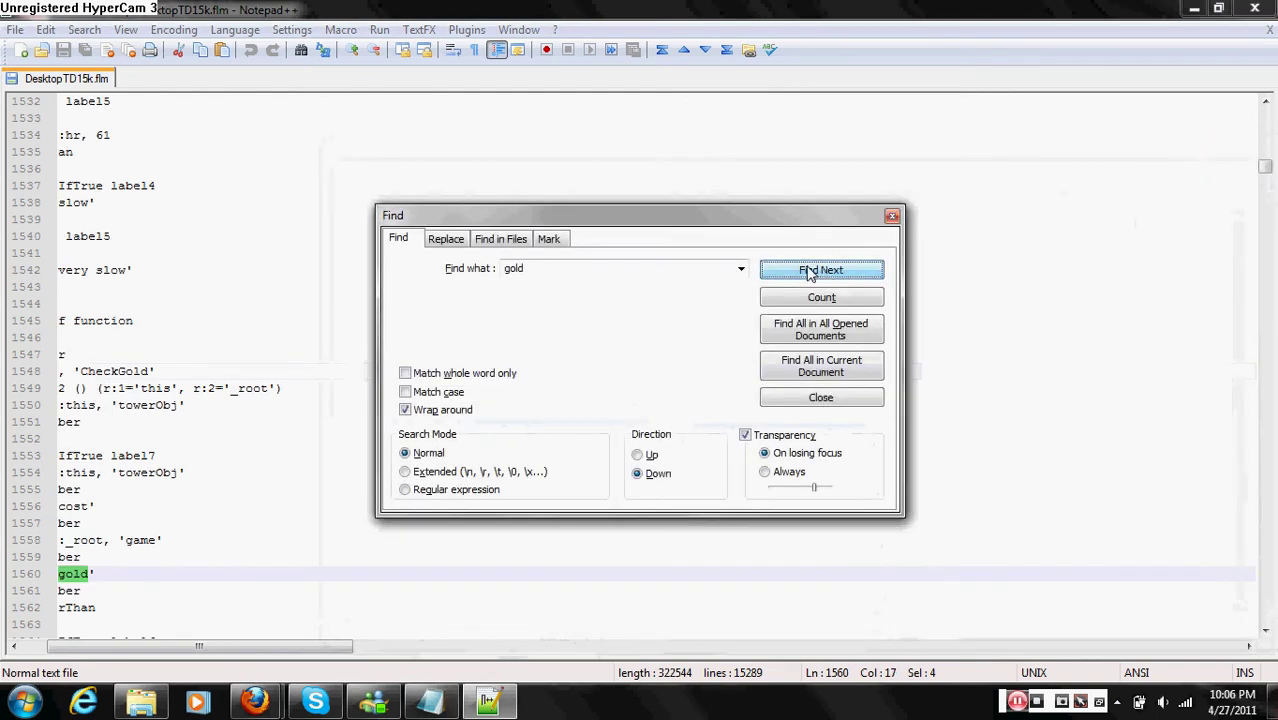
pyautogui.click(810, 272)
pyautogui.click(810, 272)
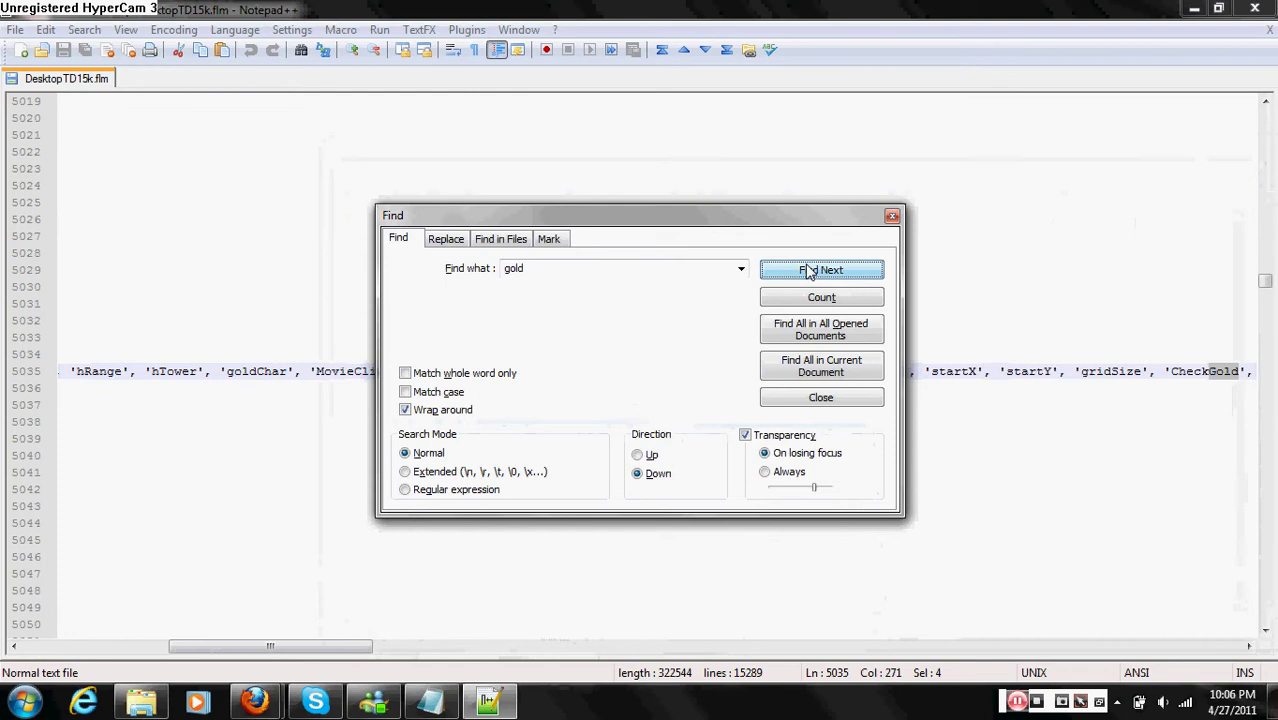
pyautogui.click(810, 272)
pyautogui.click(810, 272)
pyautogui.click(810, 272)
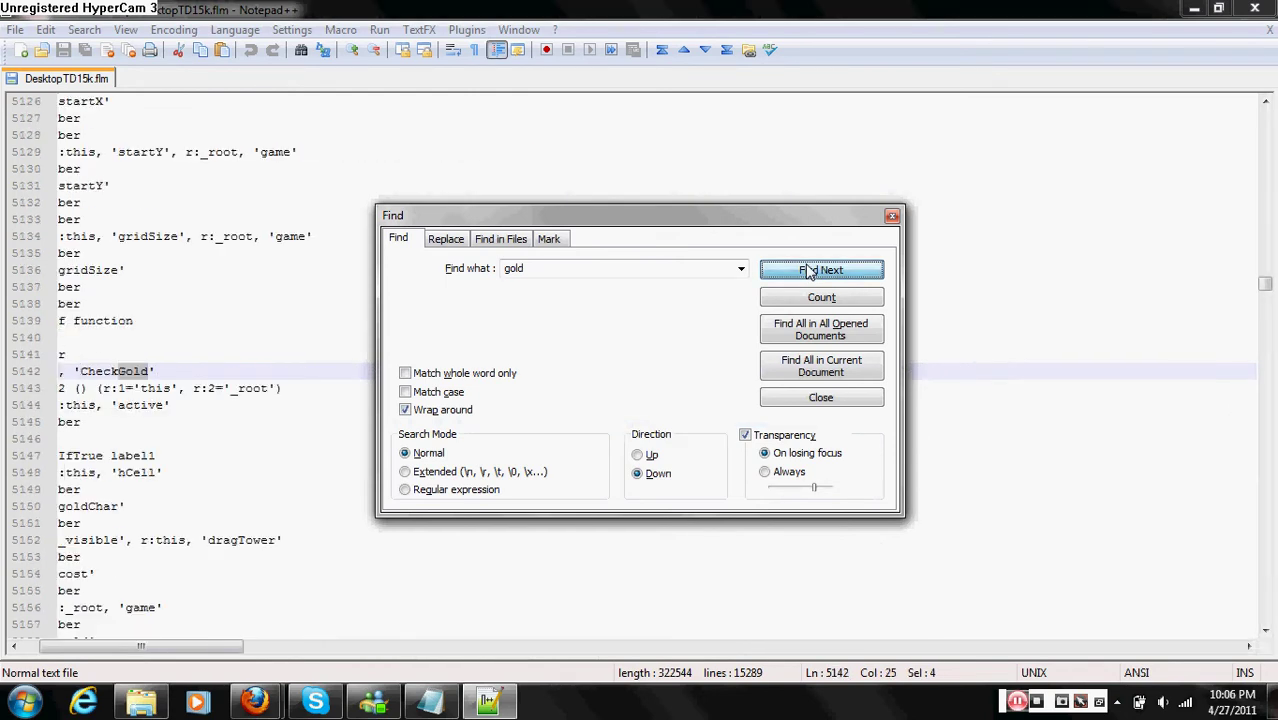
pyautogui.click(810, 272)
pyautogui.click(810, 272)
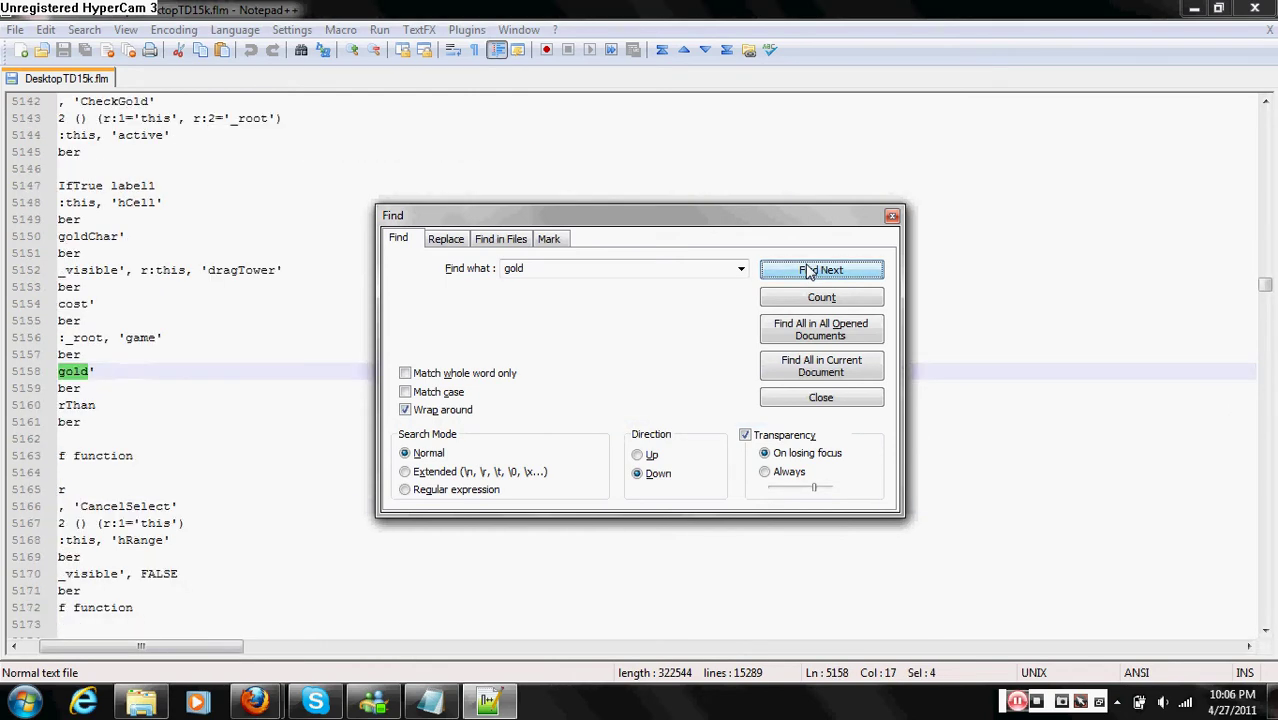
pyautogui.click(810, 272)
pyautogui.click(810, 272)
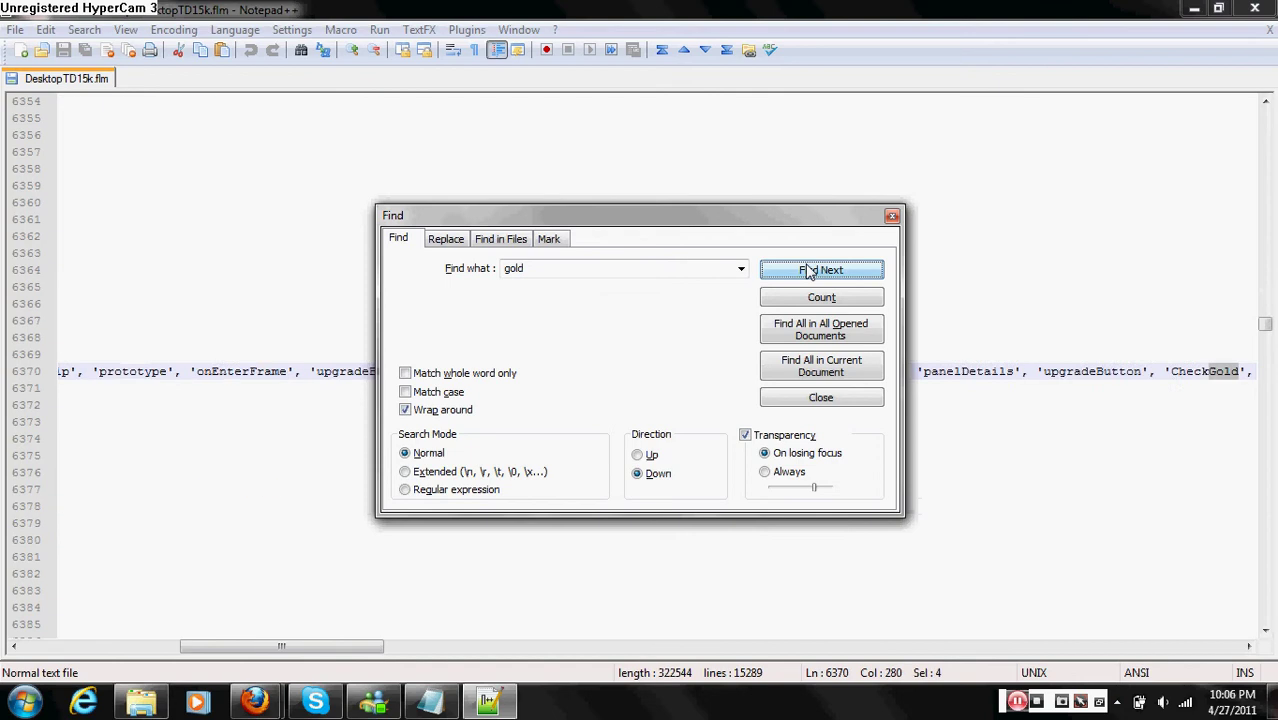
pyautogui.click(810, 272)
pyautogui.click(810, 272)
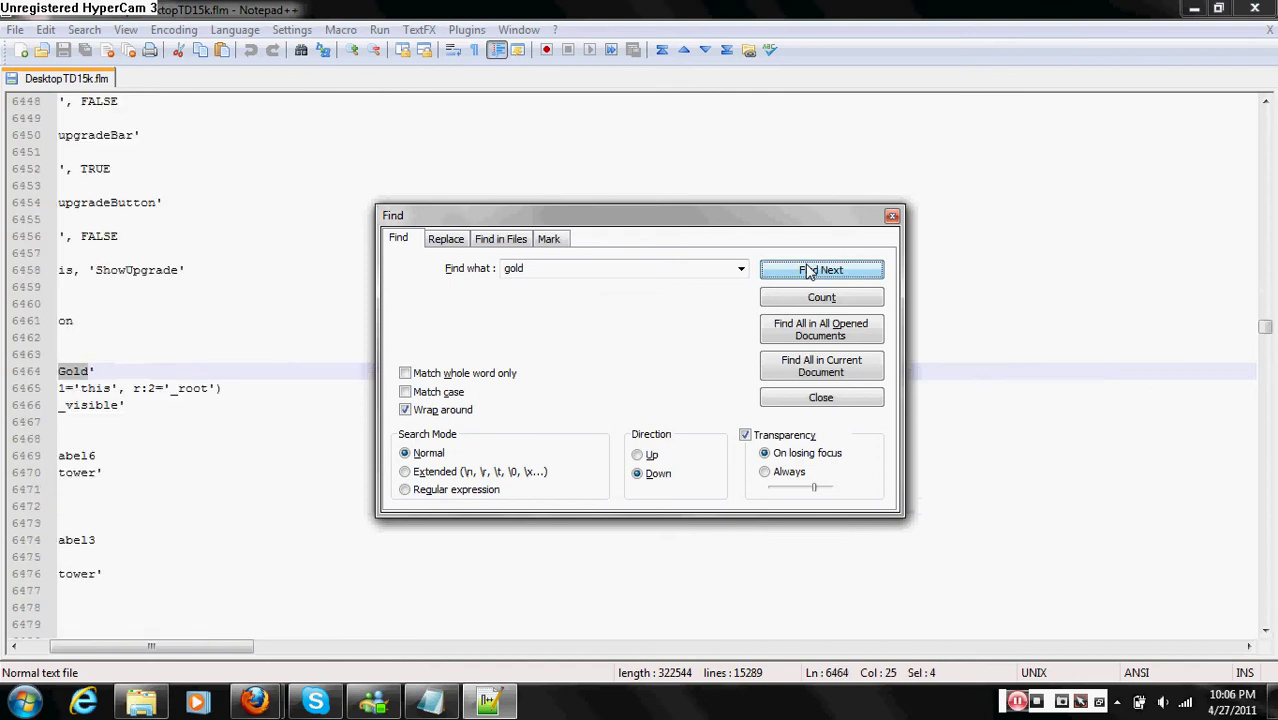